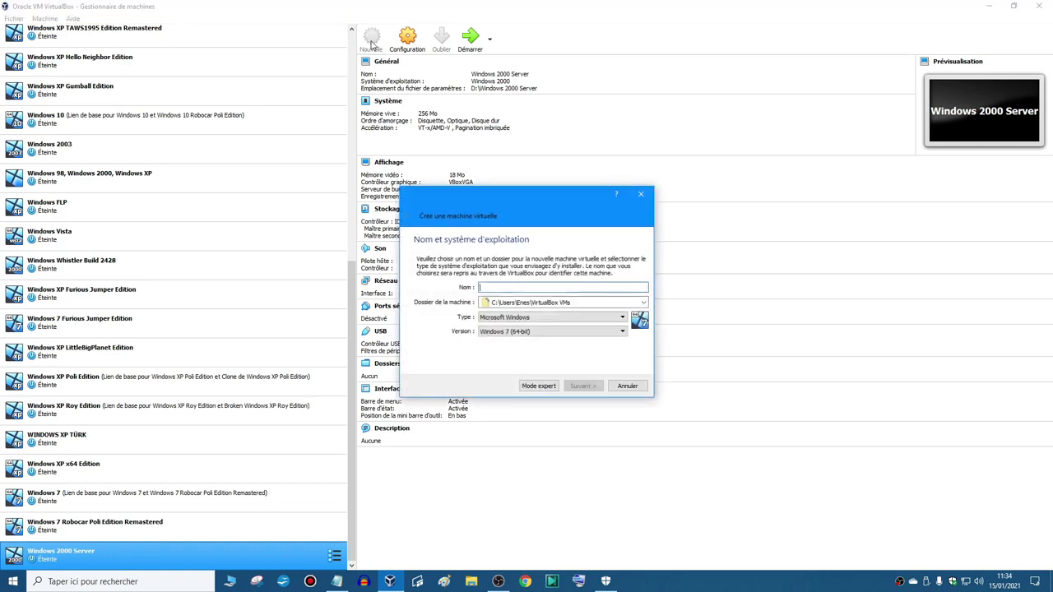
- Set the new machine's folder to the Data (D:) drive
left_click(633, 300)
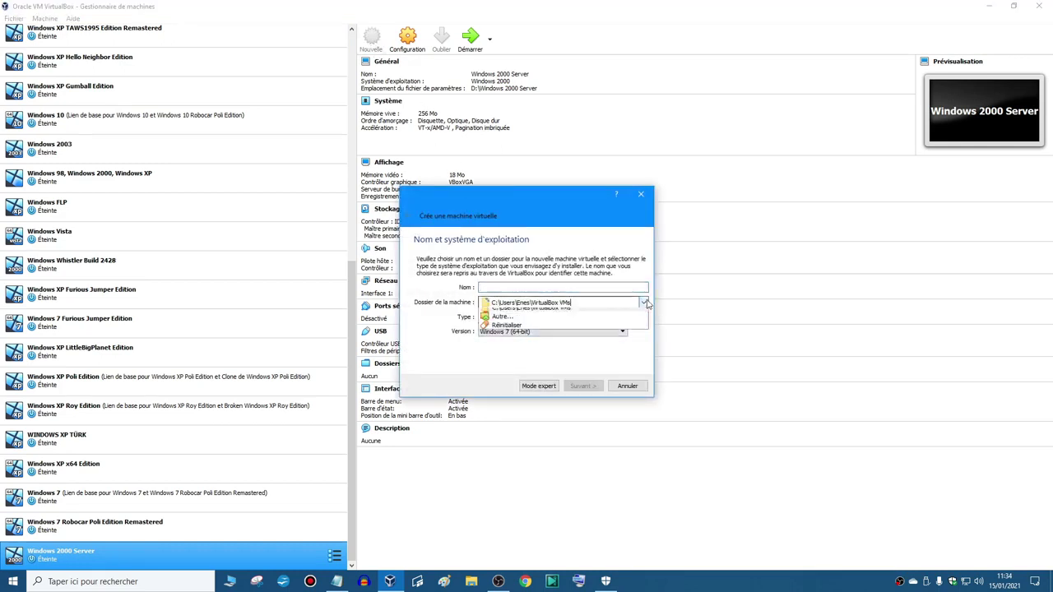
left_click(615, 317)
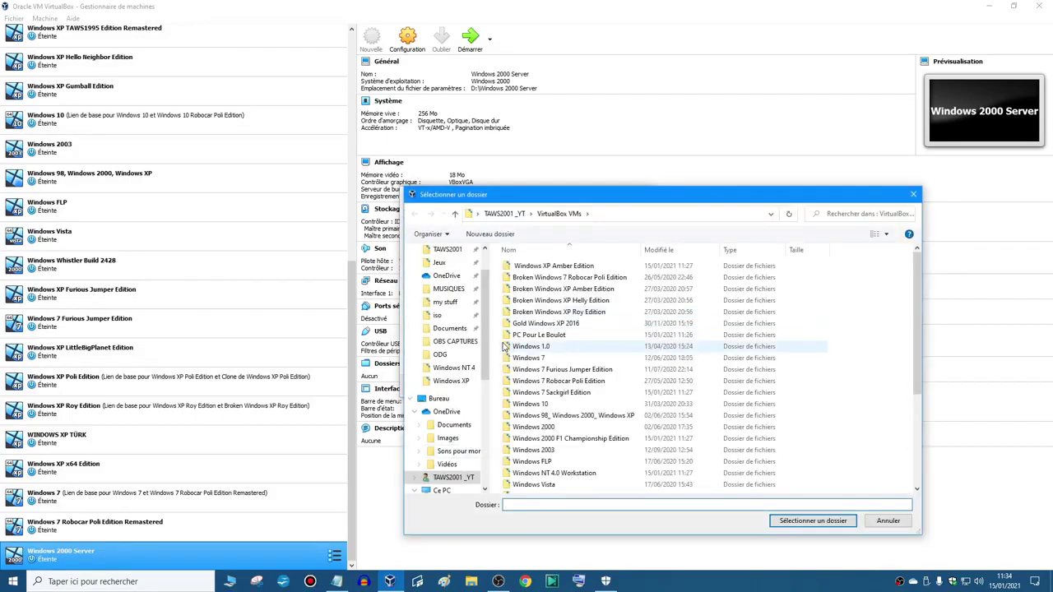
scroll(471, 452, "down", 6)
left_click(449, 381)
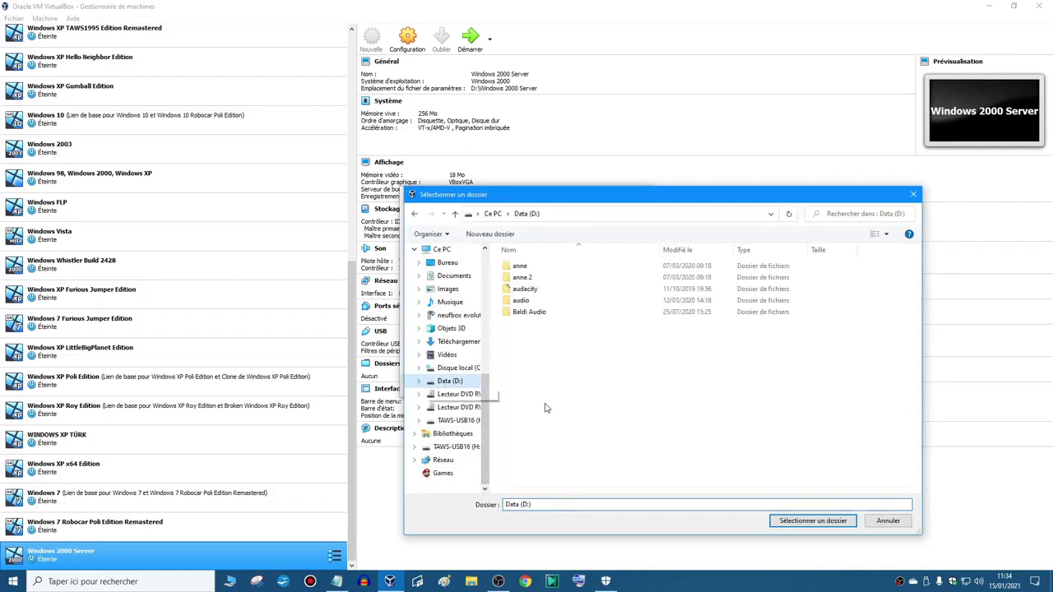
left_click(810, 521)
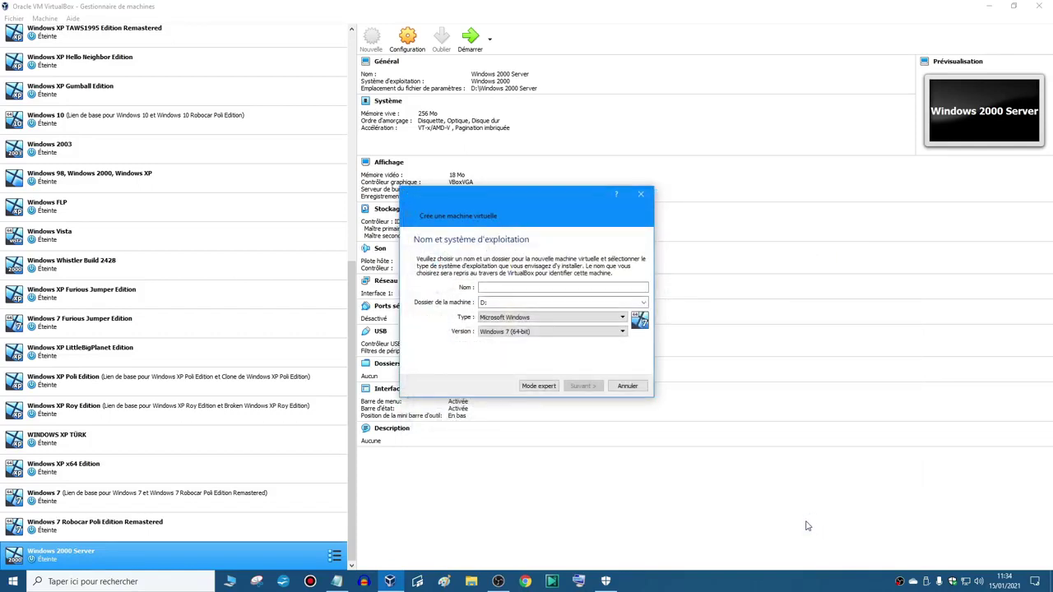
- Name the machine 'Windows NT 4' with Windows NT 4 as its version
left_click(509, 288)
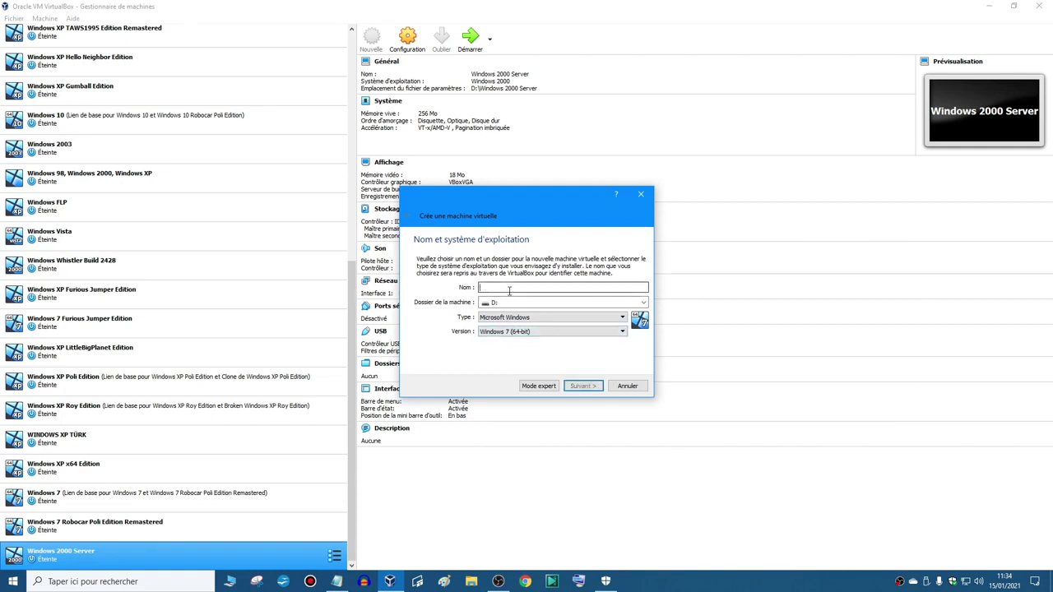
type("Windows NT 4")
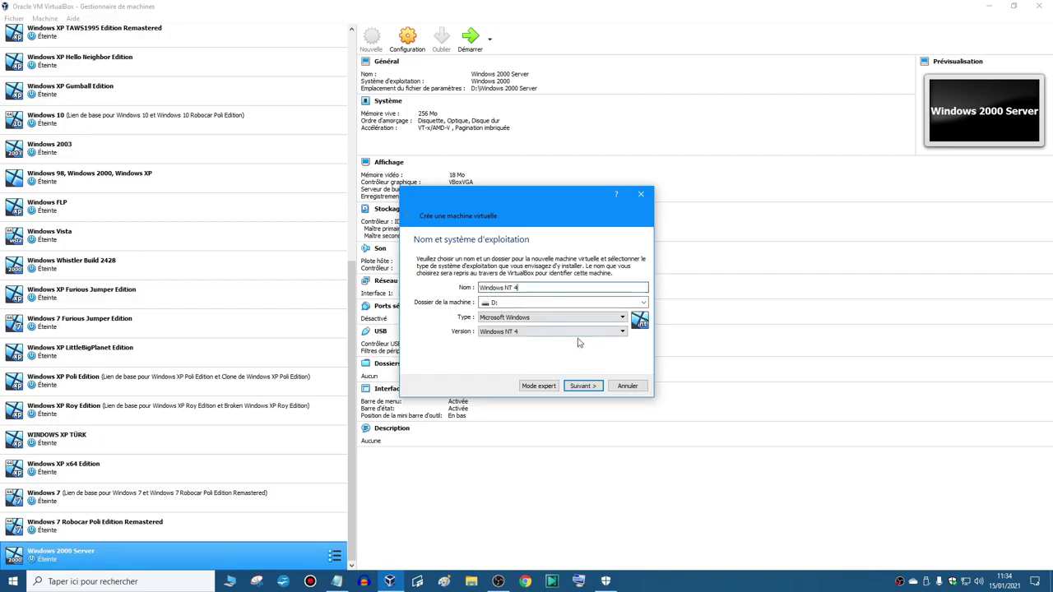
left_click(613, 331)
left_click(638, 329)
left_click(506, 332)
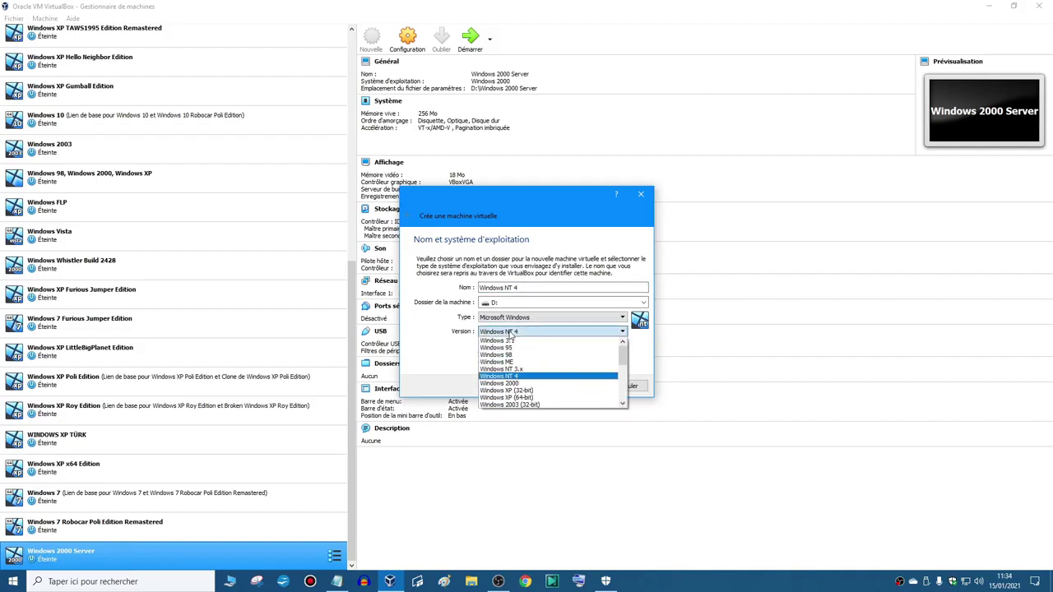
left_click(500, 377)
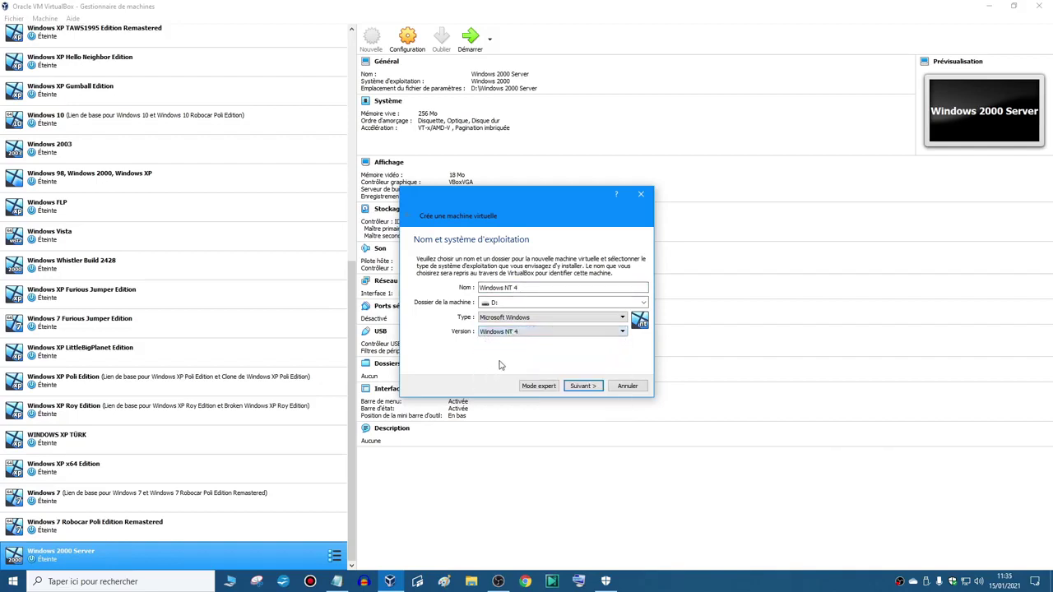
- Give the machine 256 MB of memory
left_click(582, 385)
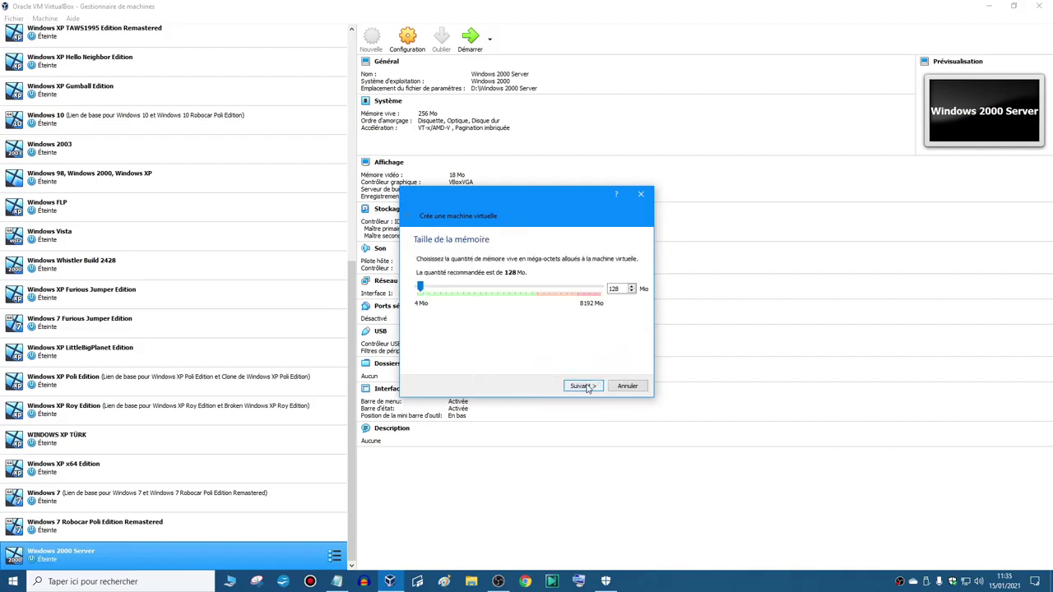
double_click(613, 289)
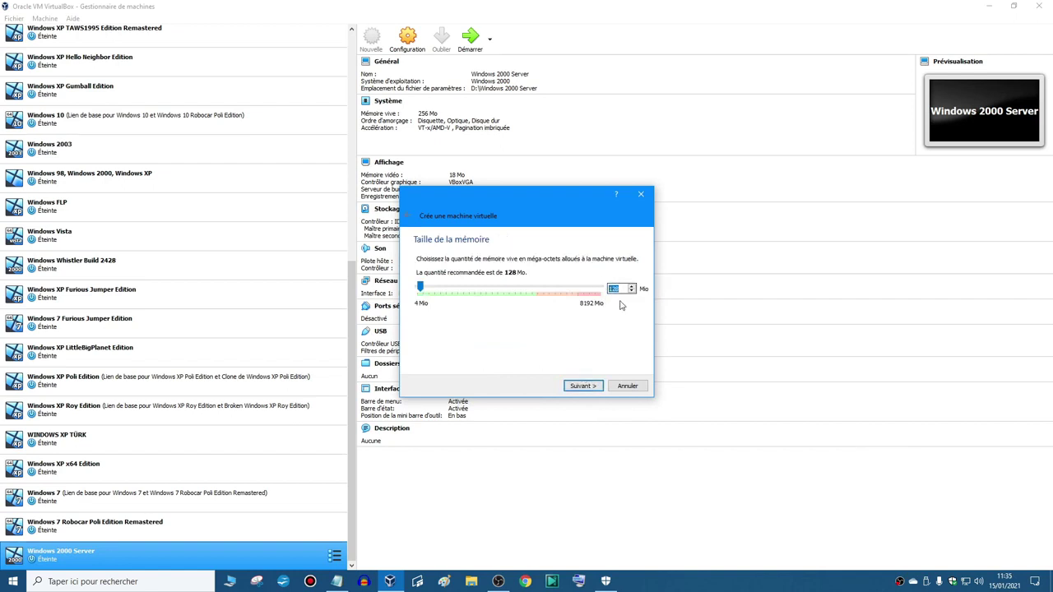
type("256")
- Create a new 3 GB VDI virtual hard disk and finish the machine
left_click(583, 387)
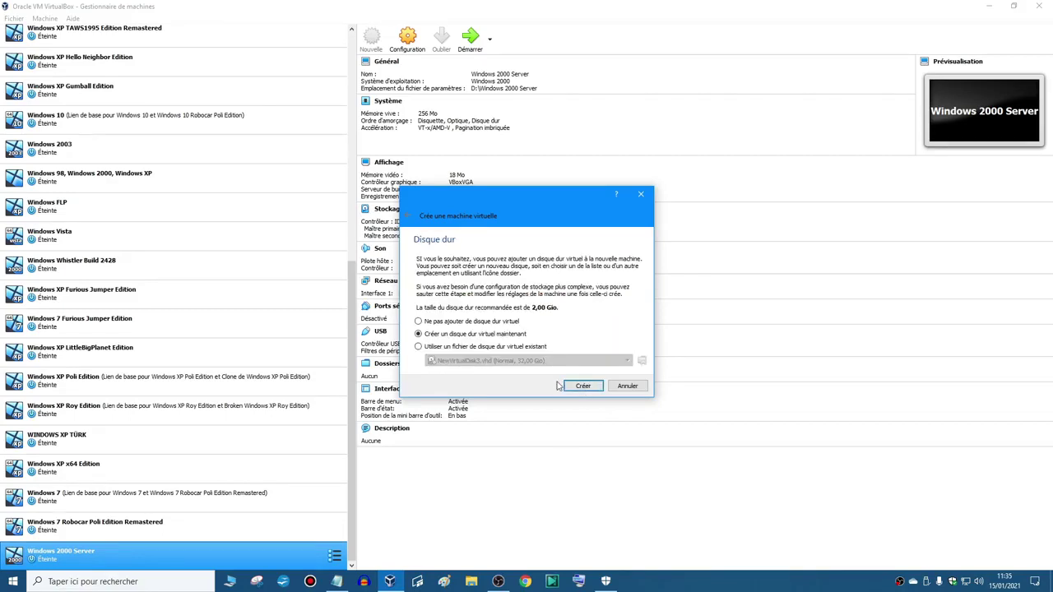
left_click(582, 386)
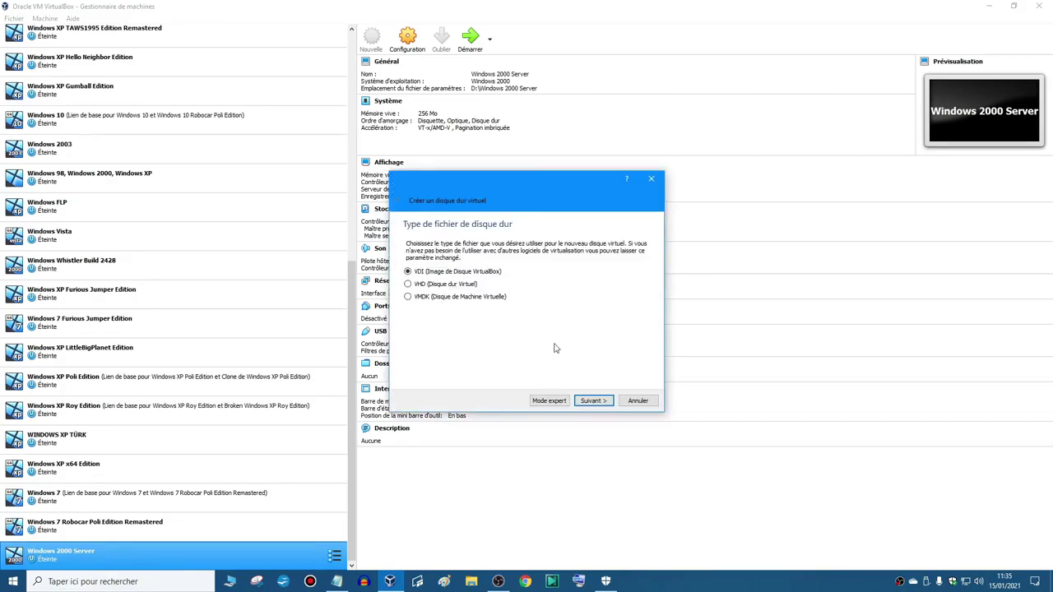
left_click(592, 400)
left_click(592, 400)
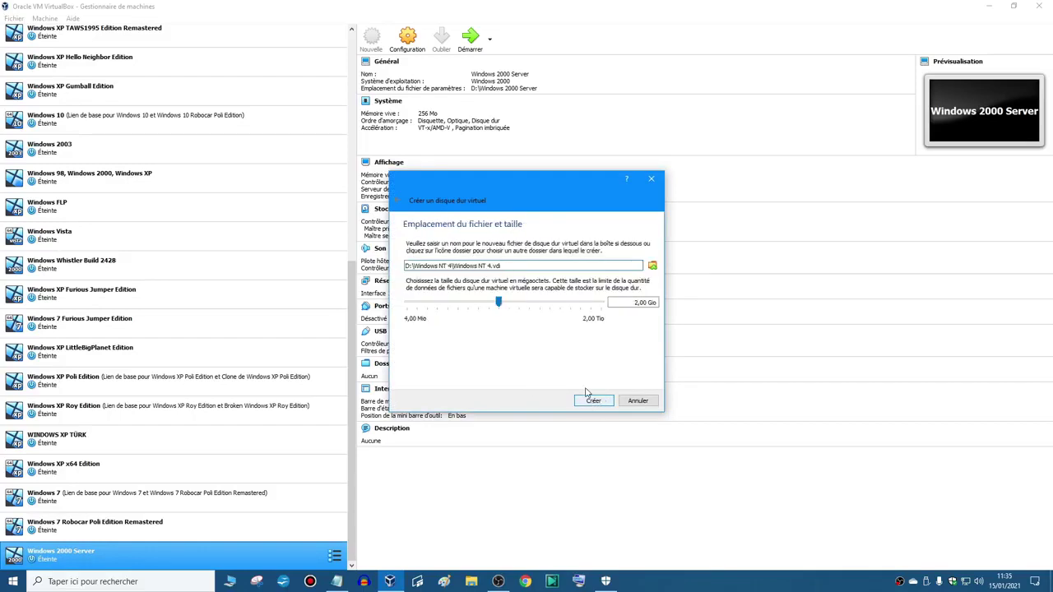
left_click(629, 305)
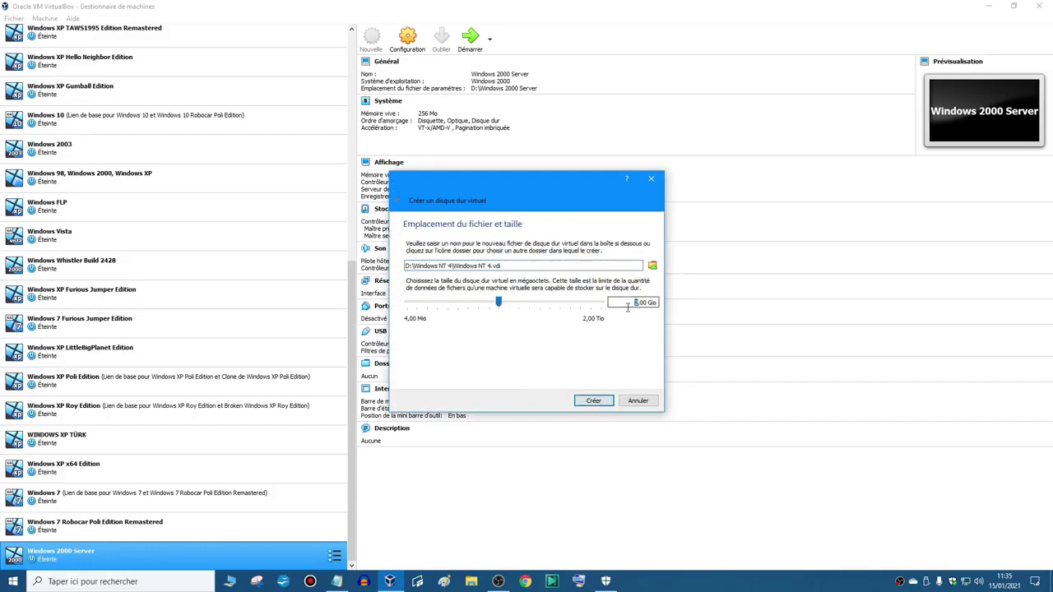
type("3")
left_click(594, 401)
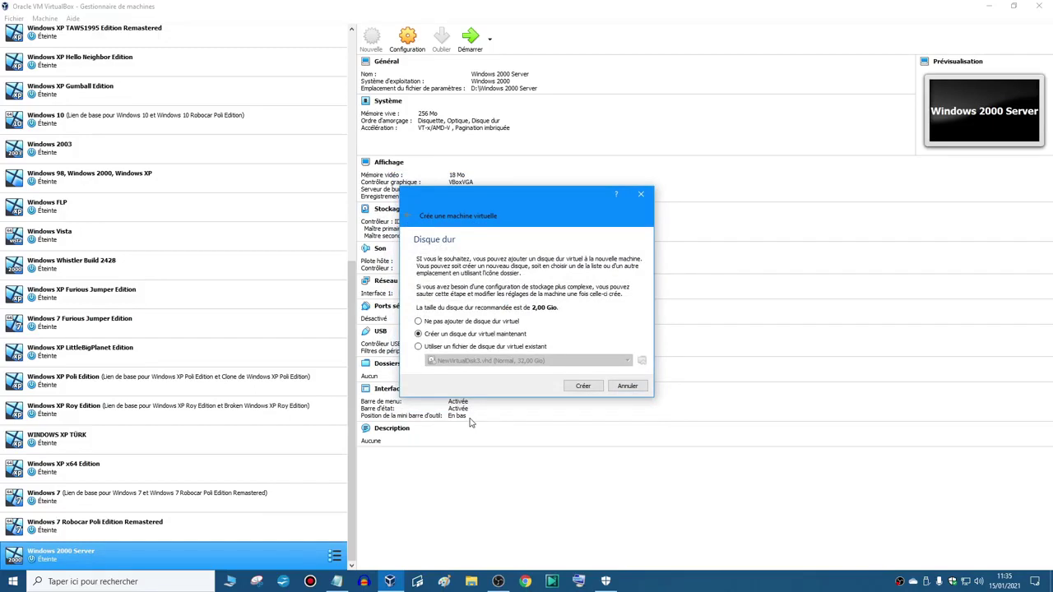
key("Return")
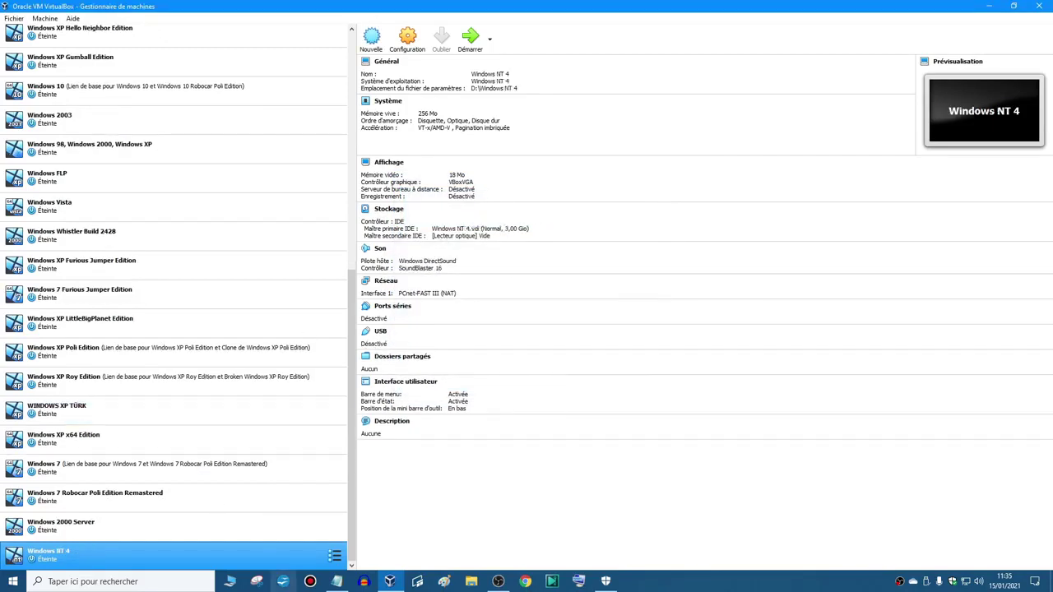
- Launch the Windows NT 4 machine and bring its window to the front
left_click(471, 39)
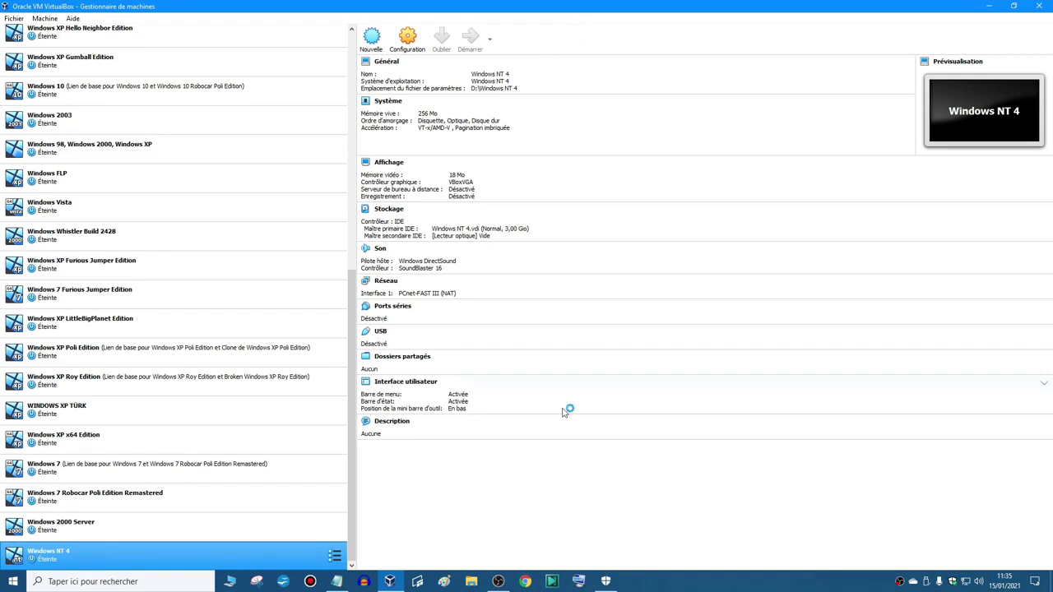
left_click(499, 582)
left_click(499, 581)
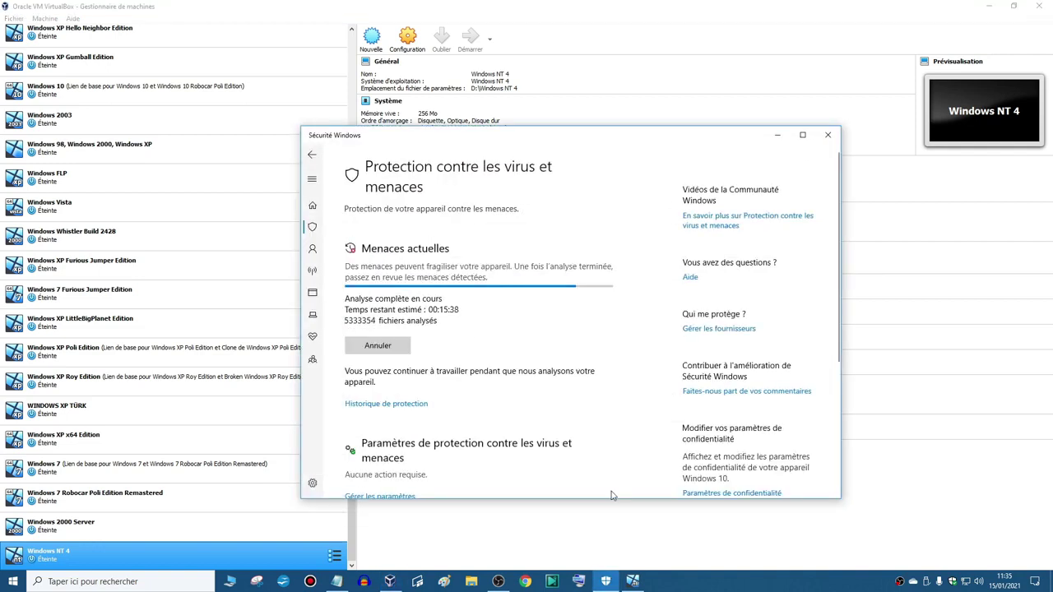
left_click(777, 135)
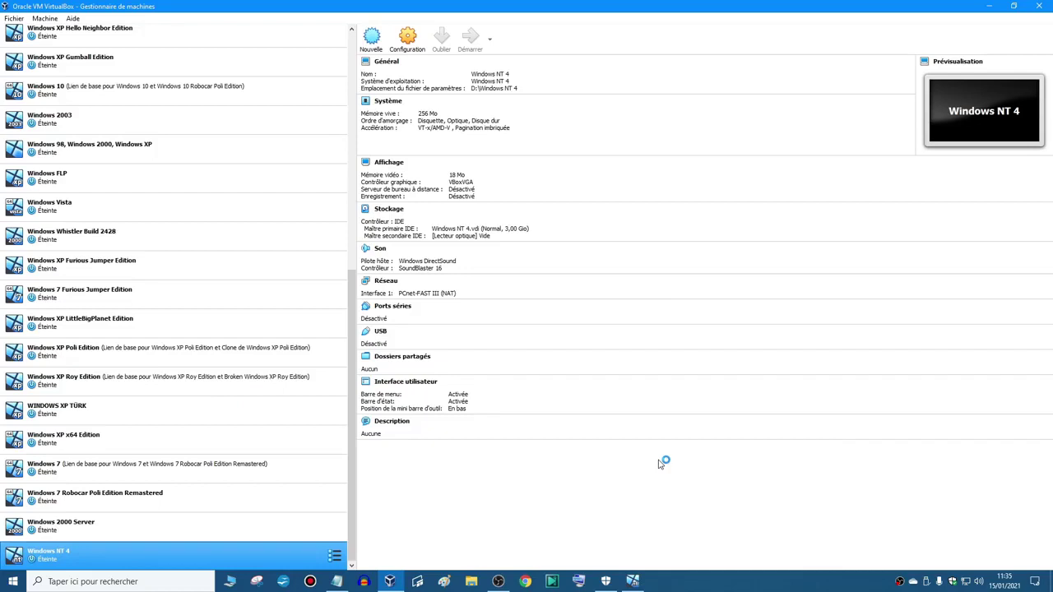
left_click(632, 576)
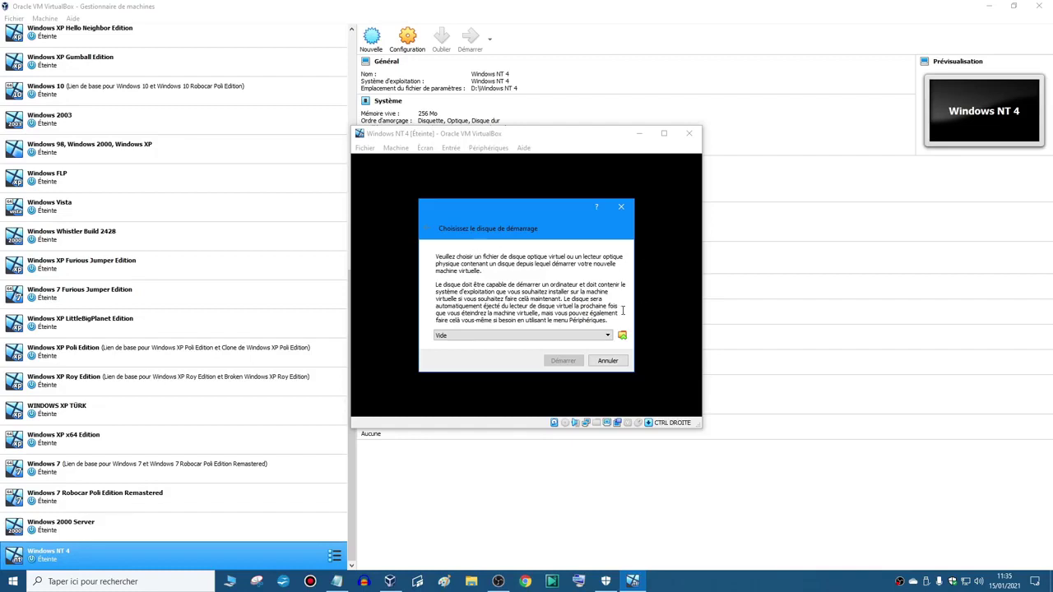
- Boot the machine from NTWKS40A.iso in D:\iso\Windows NT 4
left_click(600, 336)
left_click(600, 338)
left_click(605, 337)
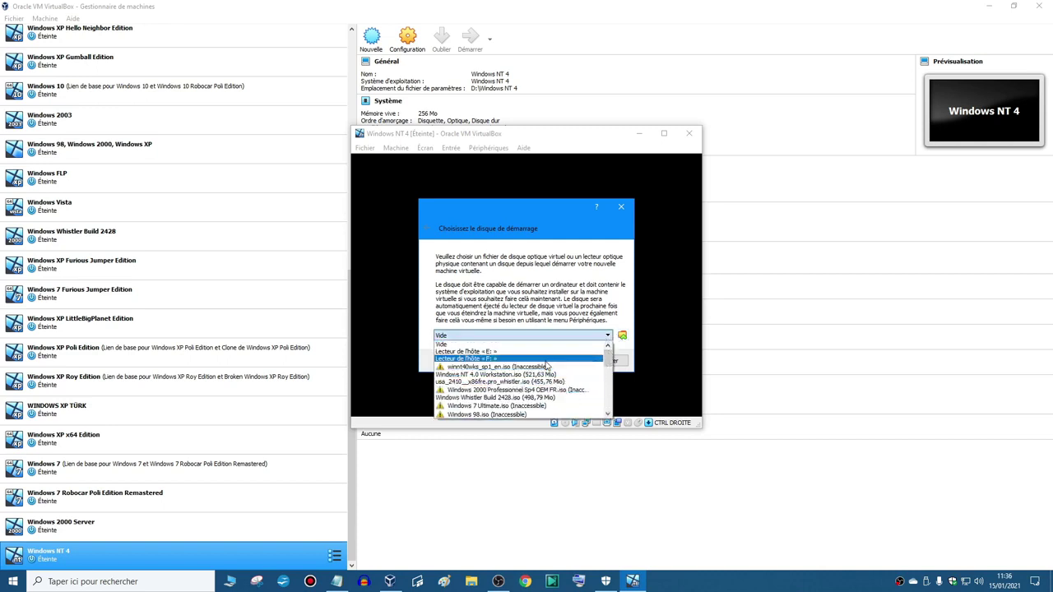
left_click(596, 316)
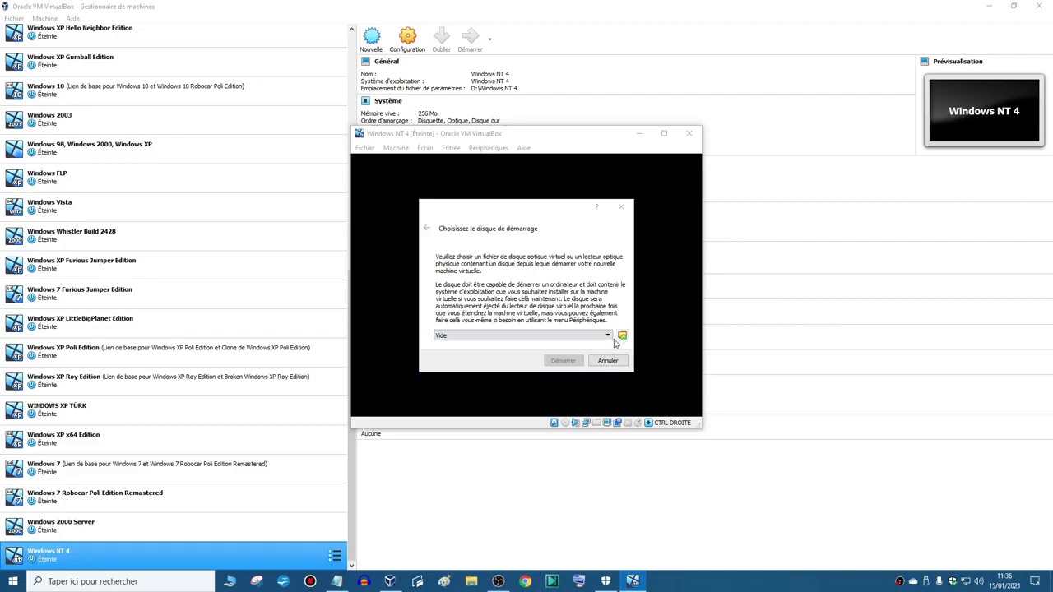
left_click(622, 337)
left_click_drag(658, 210, 512, 143)
left_click(430, 159)
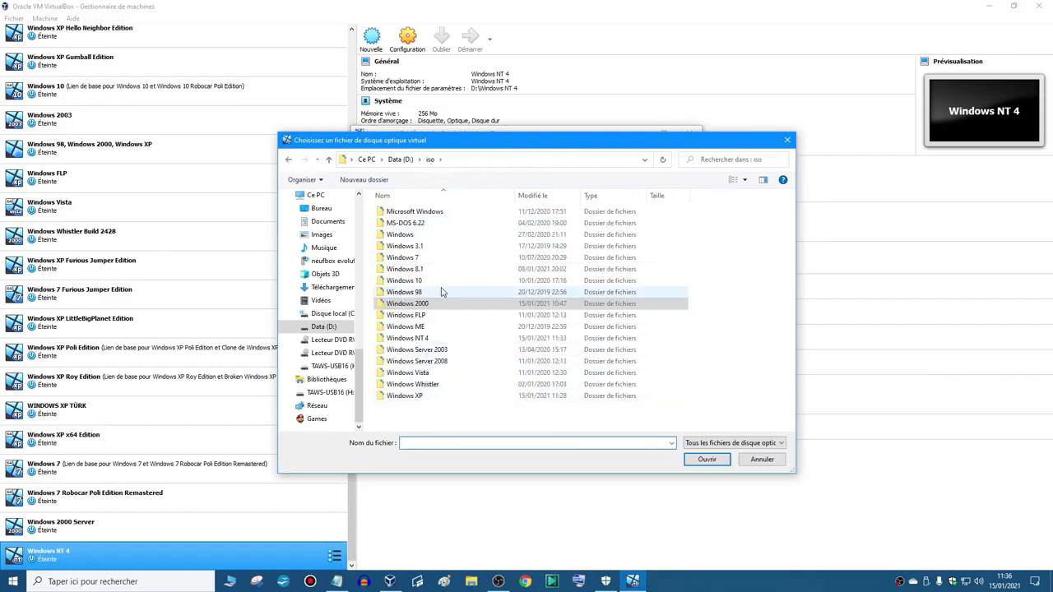
double_click(418, 339)
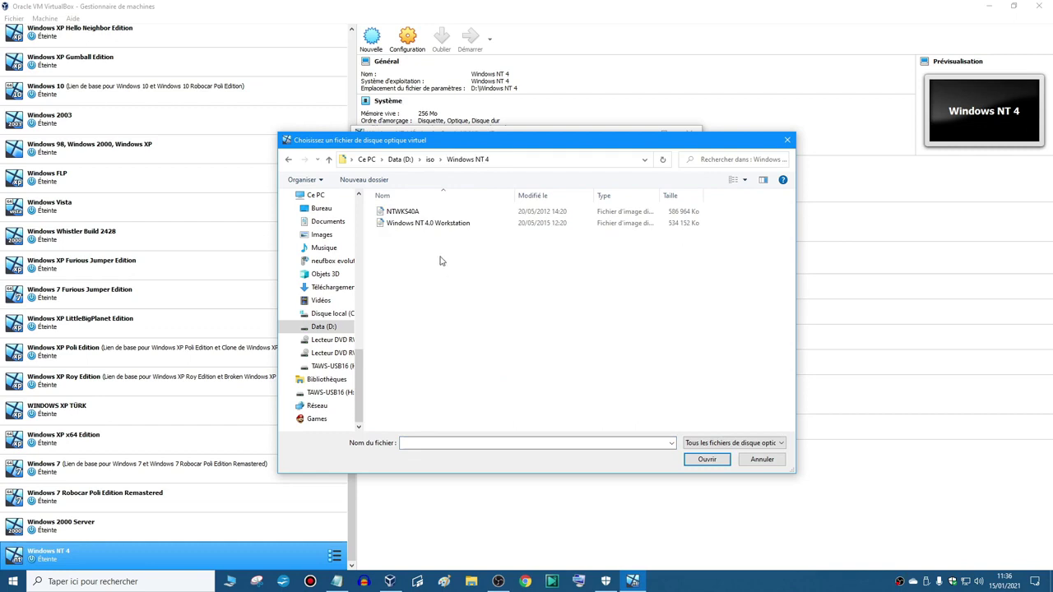
left_click(393, 214)
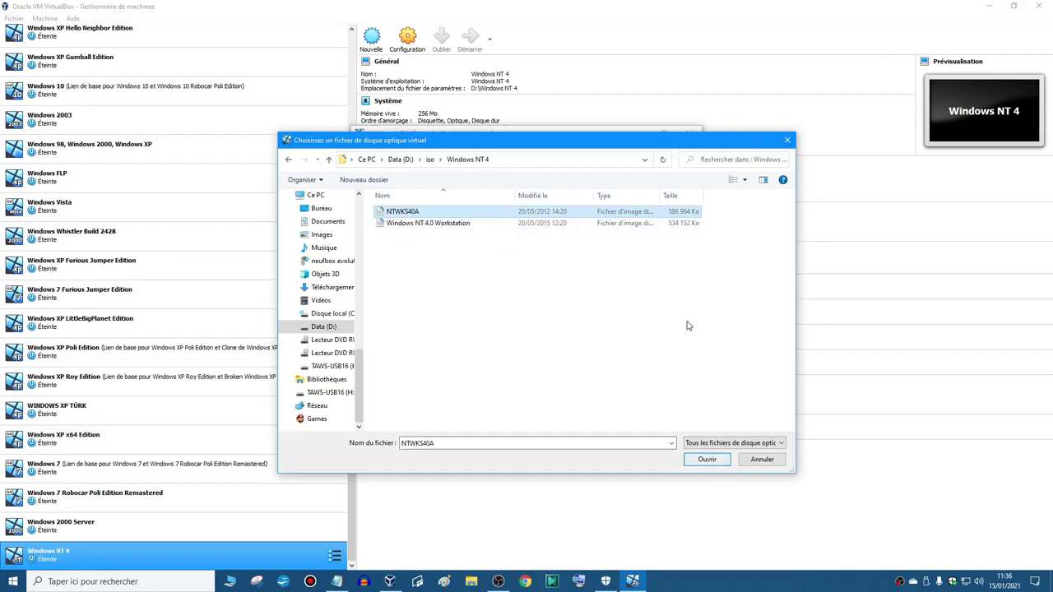
double_click(602, 213)
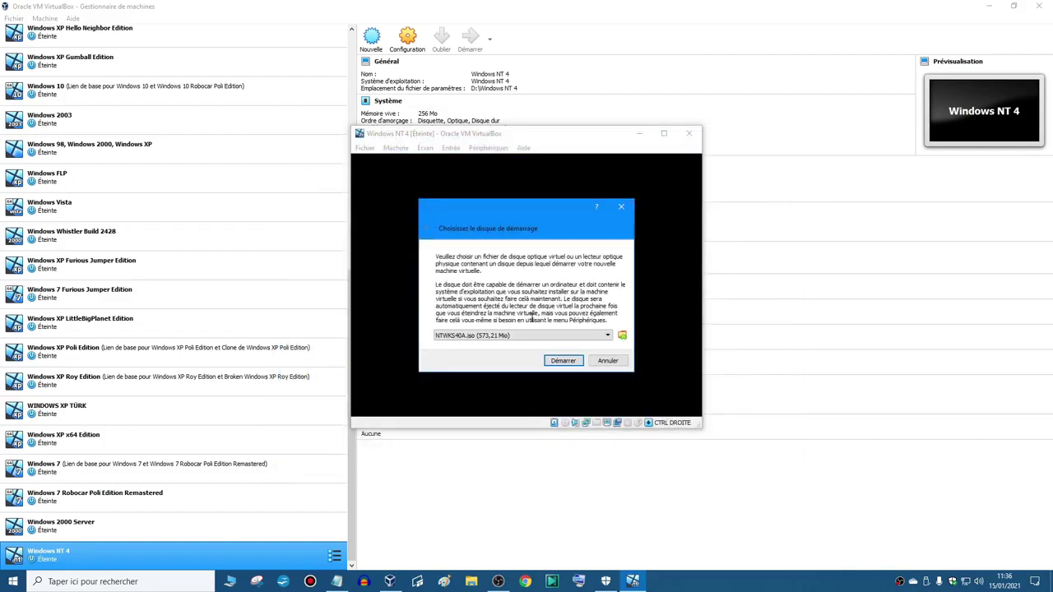
left_click(569, 362)
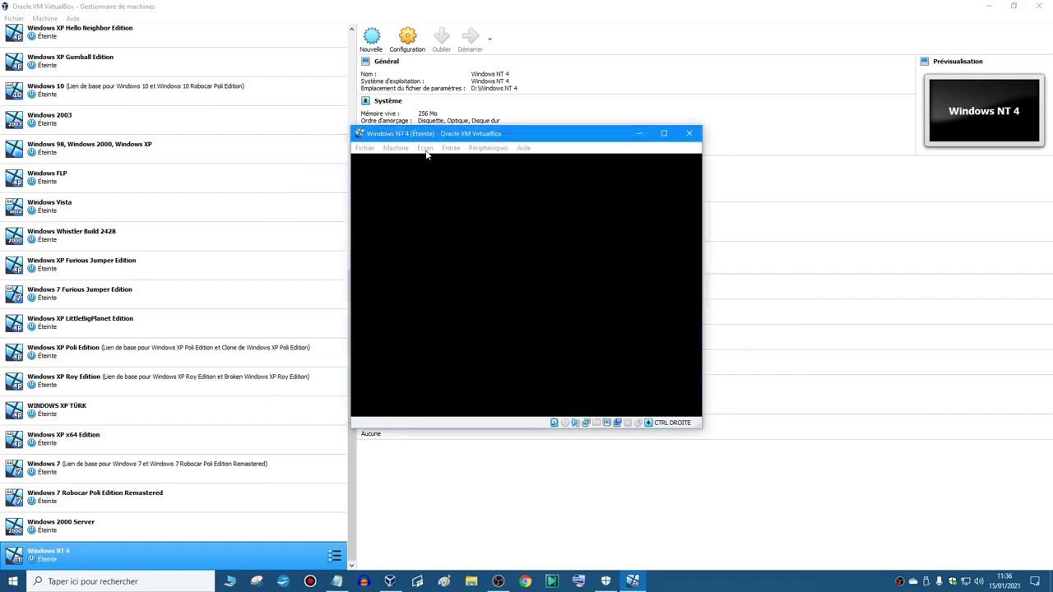
- Run the VM full screen and proceed with Windows NT setup
left_click(428, 148)
left_click(455, 162)
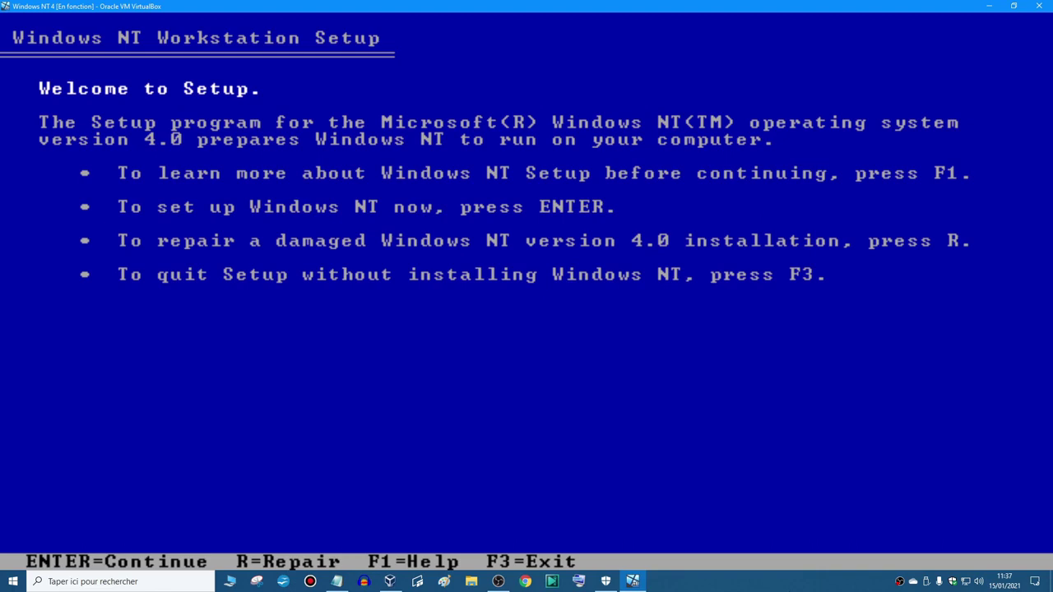
key("Return")
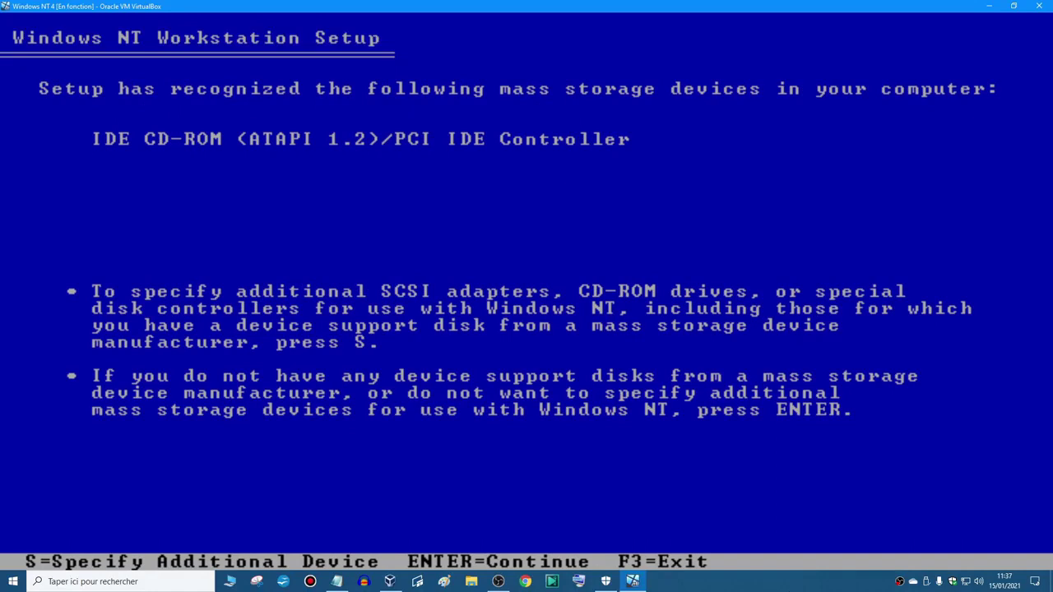
- Skip extra storage devices, pass the disk warning and accept the licence with F8
key("Return")
key("c")
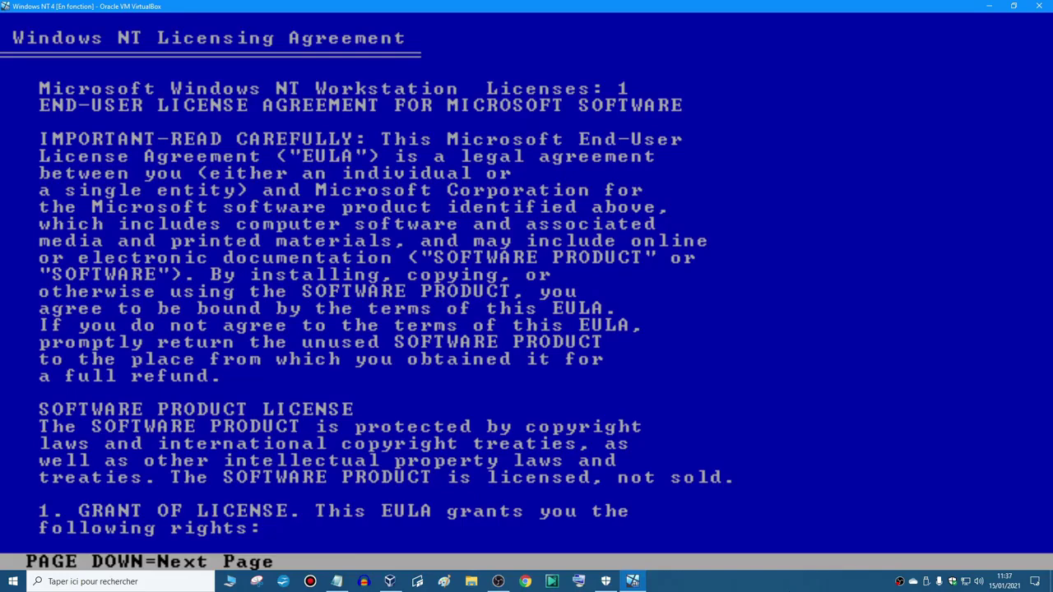
key("Page_Down")
key("Page_Down")
key("Page_Down")
key("Page_Down")
key("Page_Down")
key("Page_Down")
key("Page_Down")
key("Page_Down")
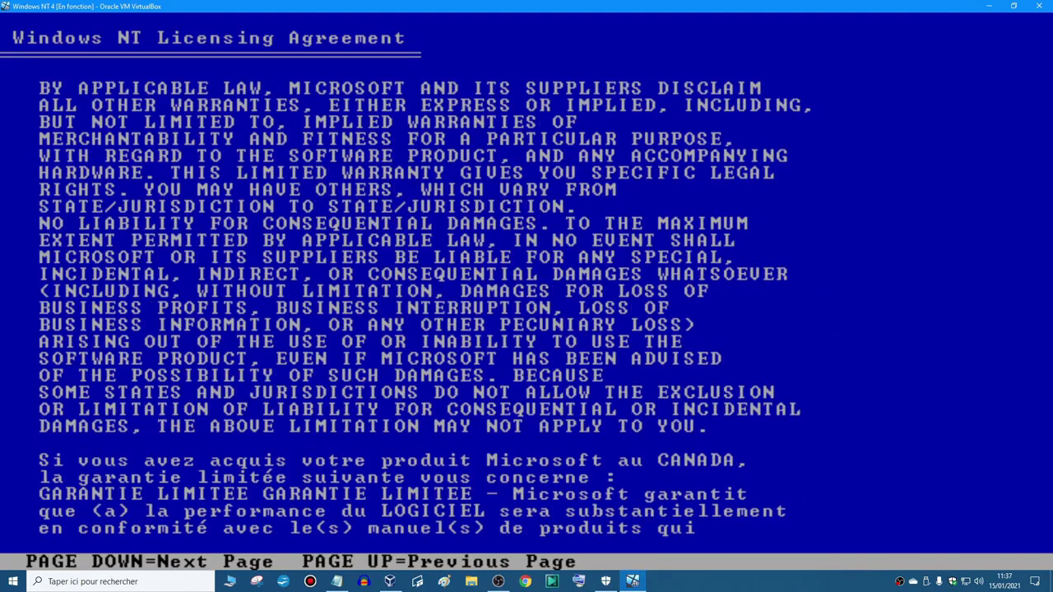
key("F8")
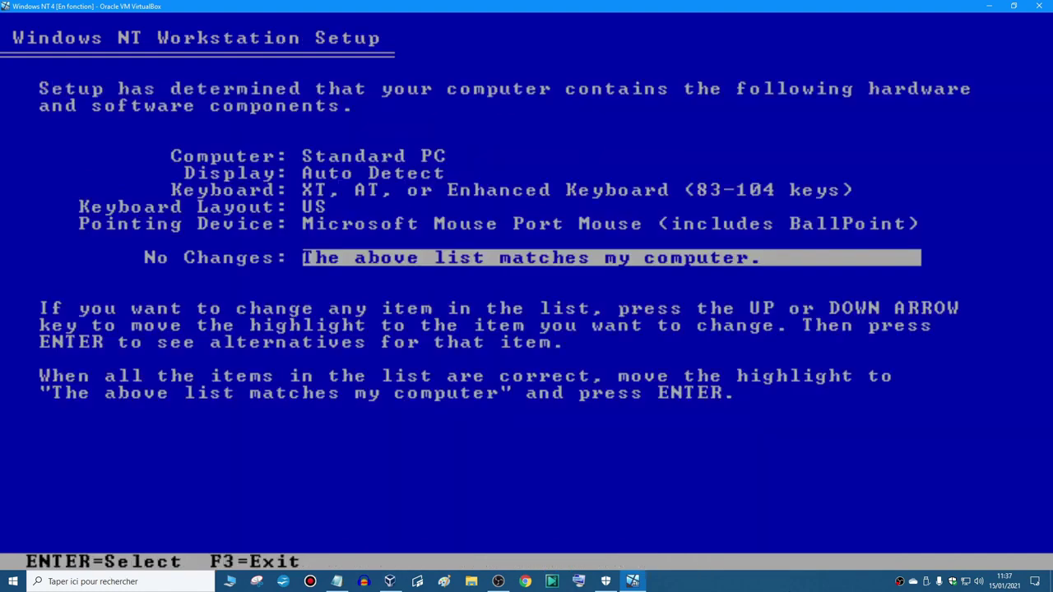
- Change the setup keyboard layout to French
key("Up")
key("Up")
key("Return")
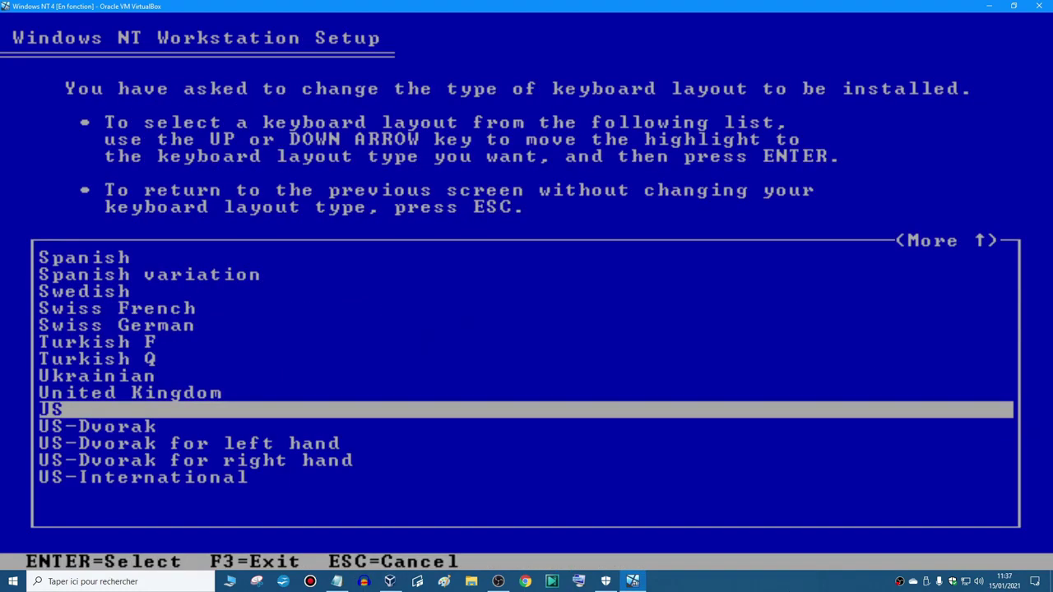
key("Up")
key("Up")
key("Up")
key("Up")
key("Up")
key("Up")
key("Up")
key("Up")
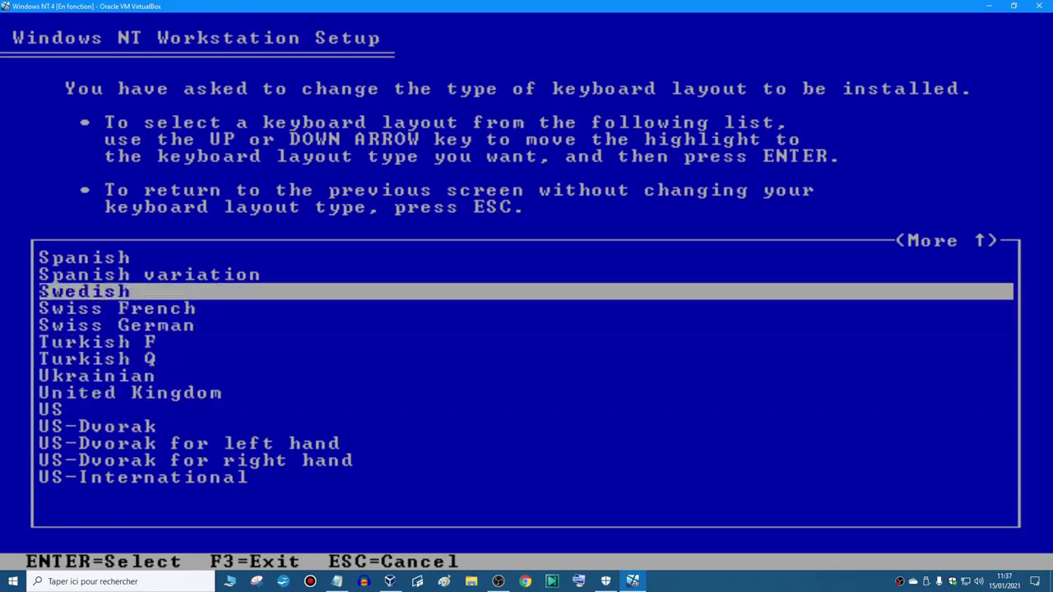
key("Up")
key("Up")
key("Up")
key("Up")
key("Up")
key("Up")
key("Up")
key("Up")
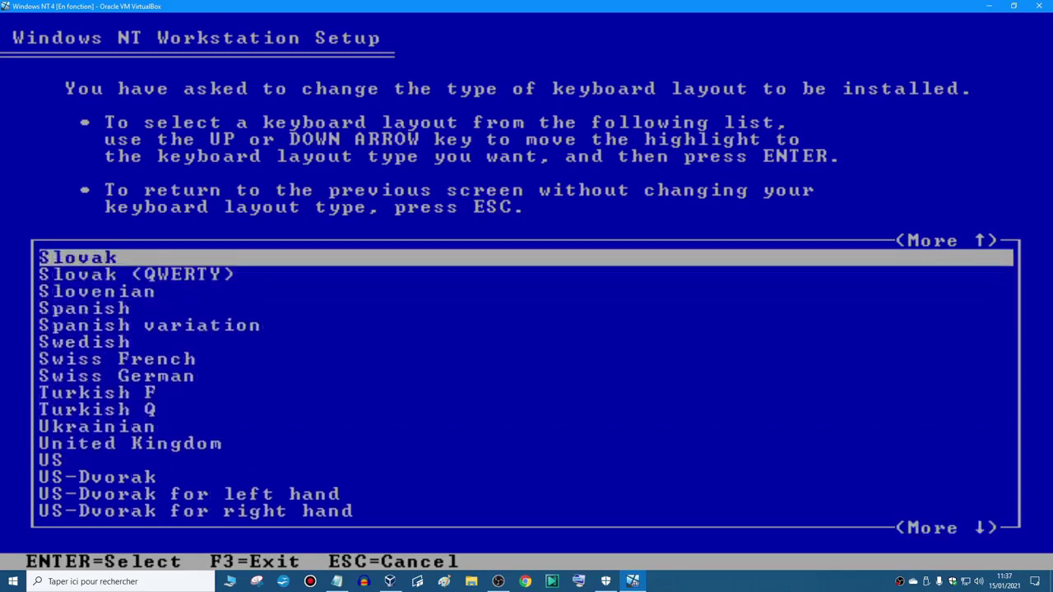
key("Up")
key("Up")
key("Up")
key("Up")
key("Up")
key("Up")
key("Up")
key("Up")
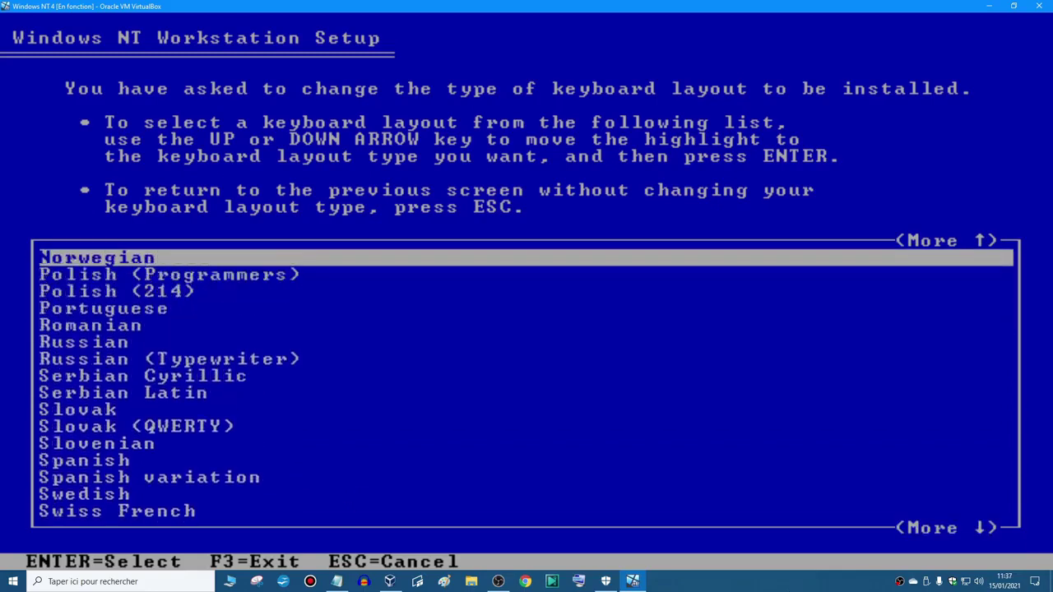
key("Up")
key("Up")
key("Up")
key("Up")
key("Up")
key("Up")
key("Up")
key("Up")
key("Up")
key("Up")
key("Up")
key("Up")
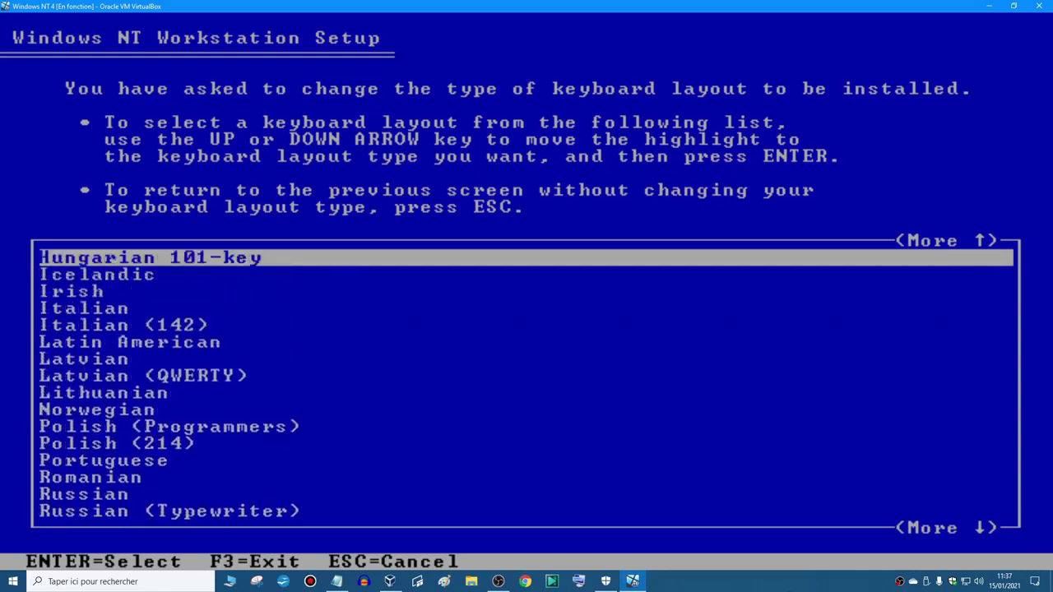
key("Up")
key("Up")
key("Up")
key("Up")
key("Up")
key("Up")
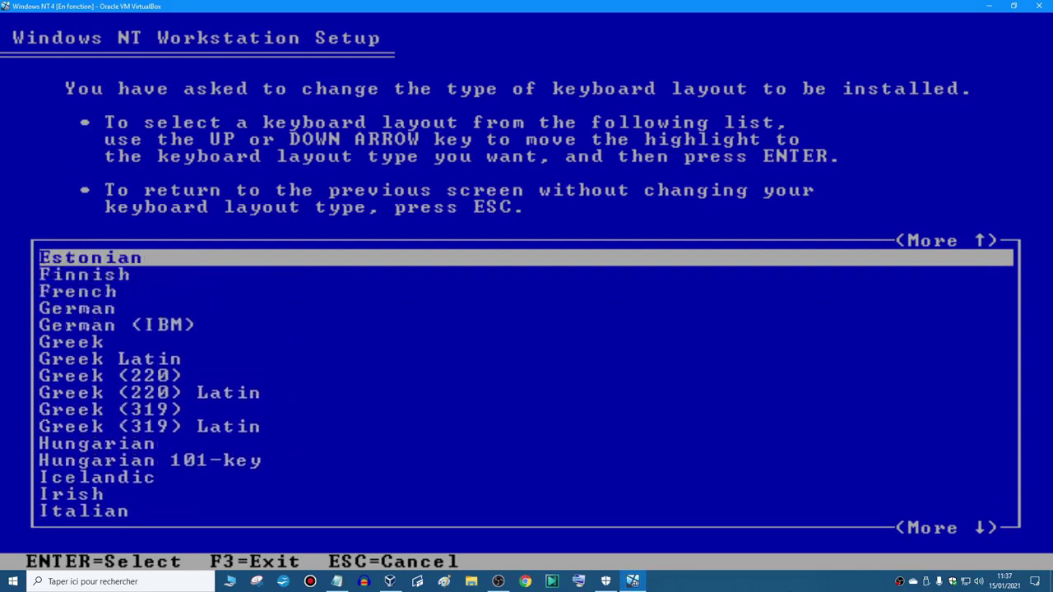
key("Down")
key("Down")
key("Return")
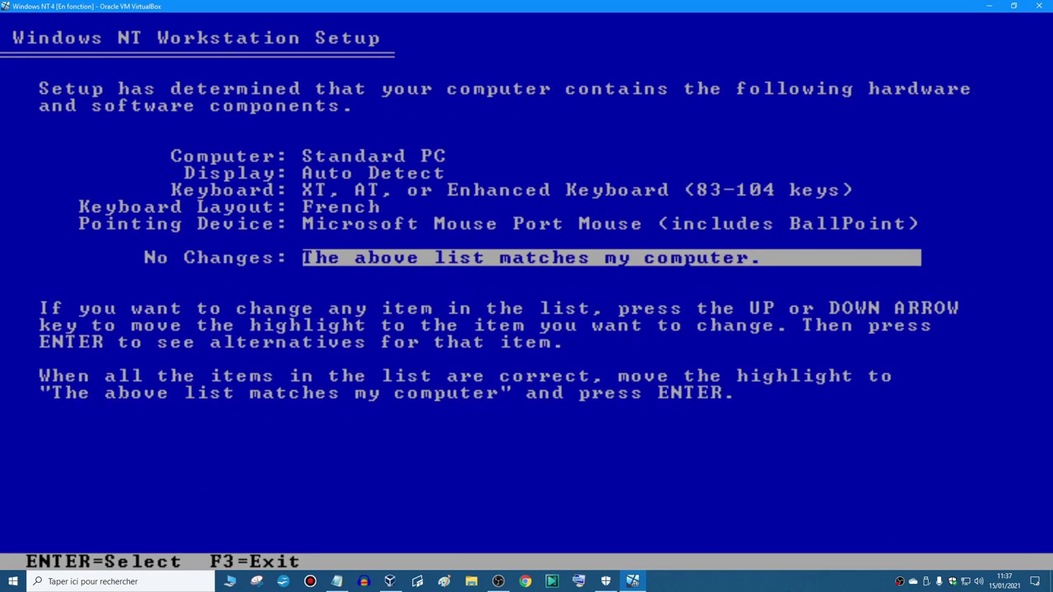
- Accept the detected hardware list to reach disk partitioning
key("Up")
key("Up")
key("Up")
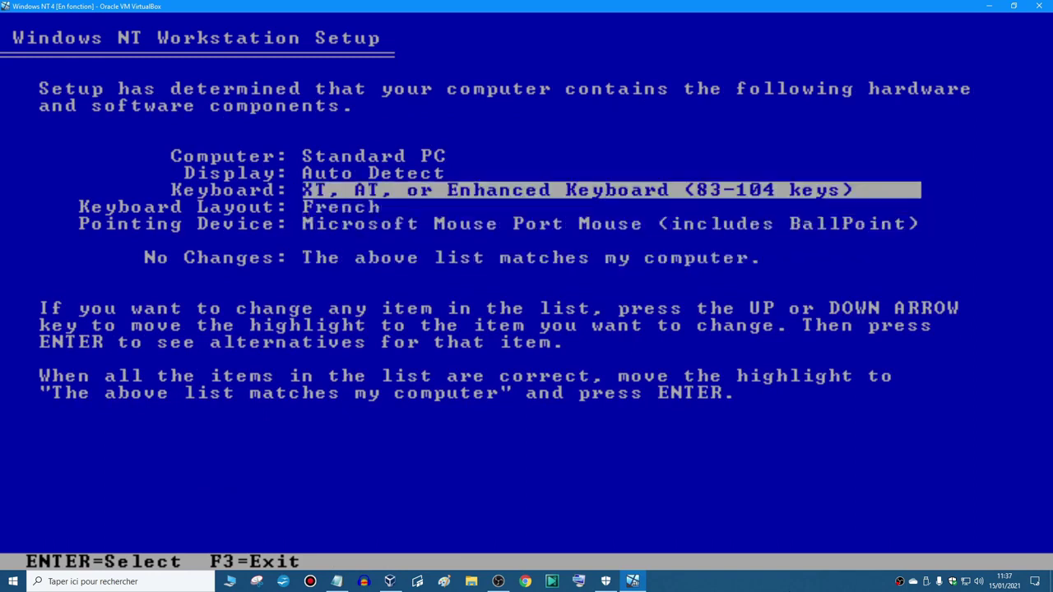
key("Down")
key("Down")
key("Down")
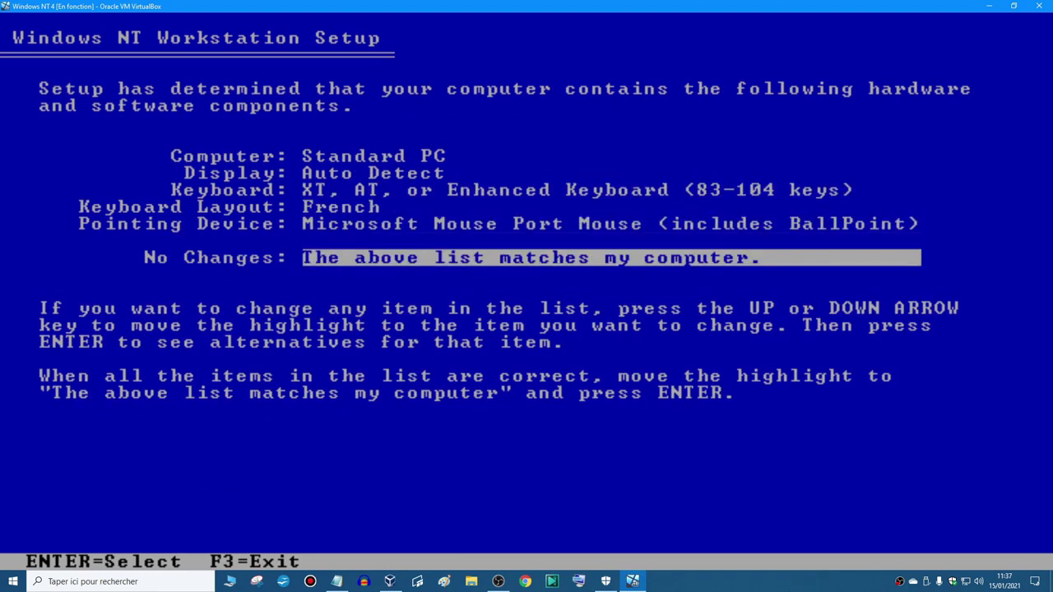
key("Return")
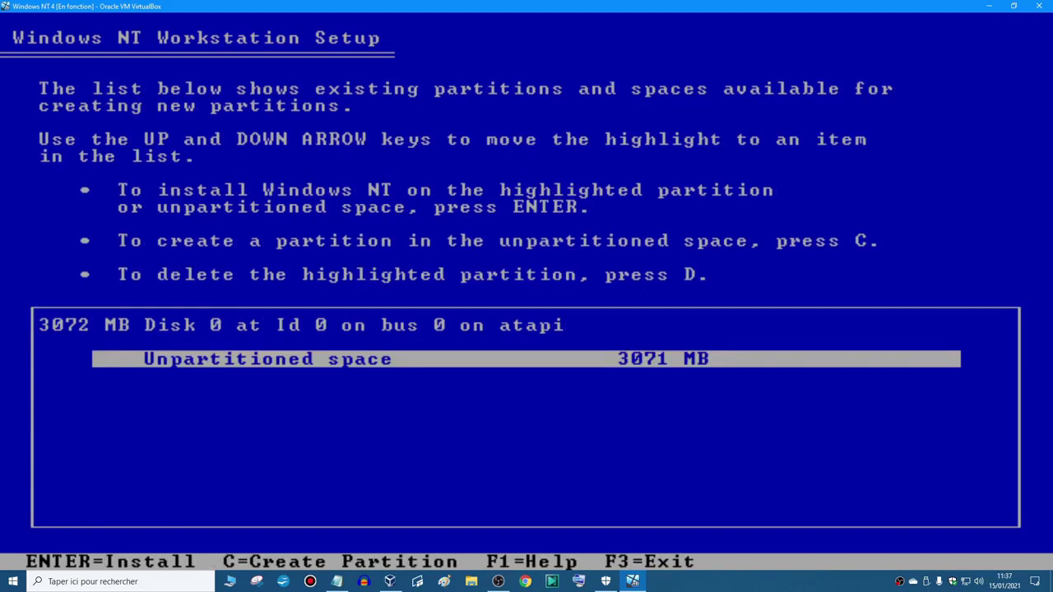
- Create a 512 MB partition and a second partition from the remaining space
key("c")
key("BackSpace")
key("BackSpace")
key("BackSpace")
key("BackSpace")
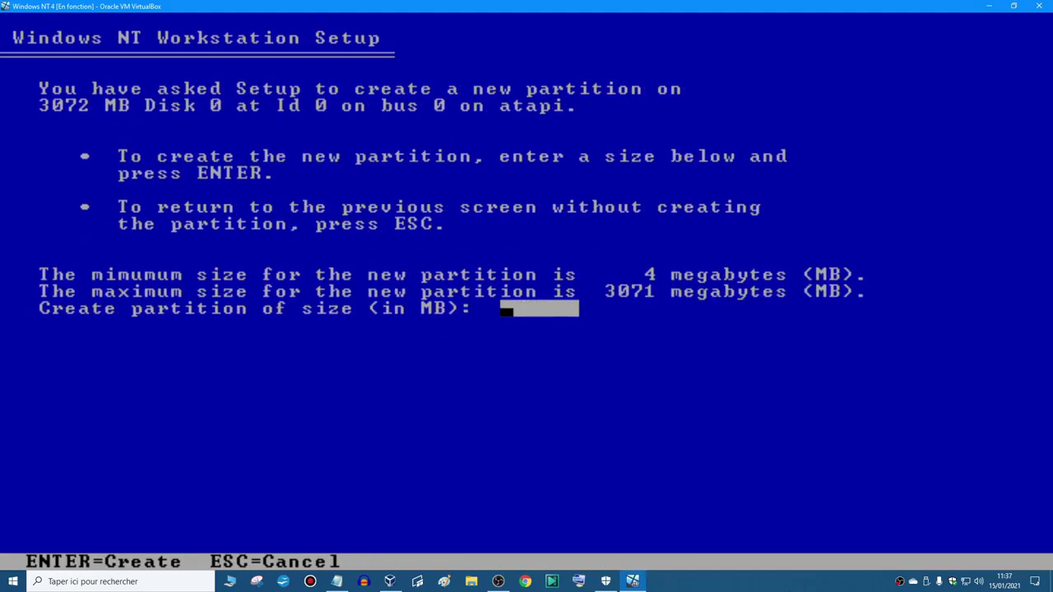
type("521")
key("BackSpace")
key("BackSpace")
type("12")
key("Return")
key("Down")
key("c")
key("Return")
- Install onto the 512 MB C: partition, formatting it as NTFS
key("Down")
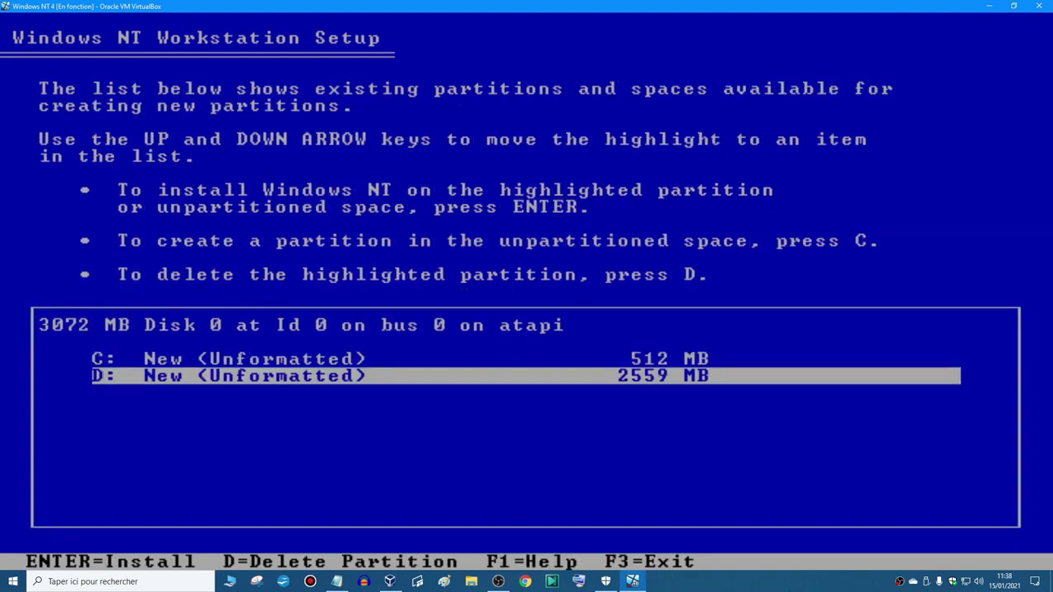
key("Up")
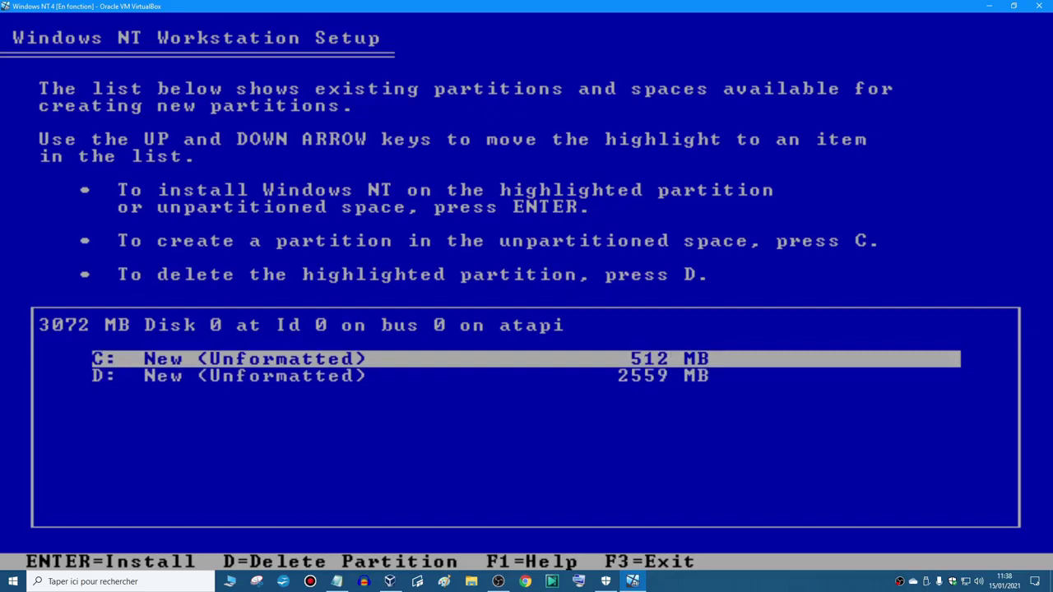
key("Return")
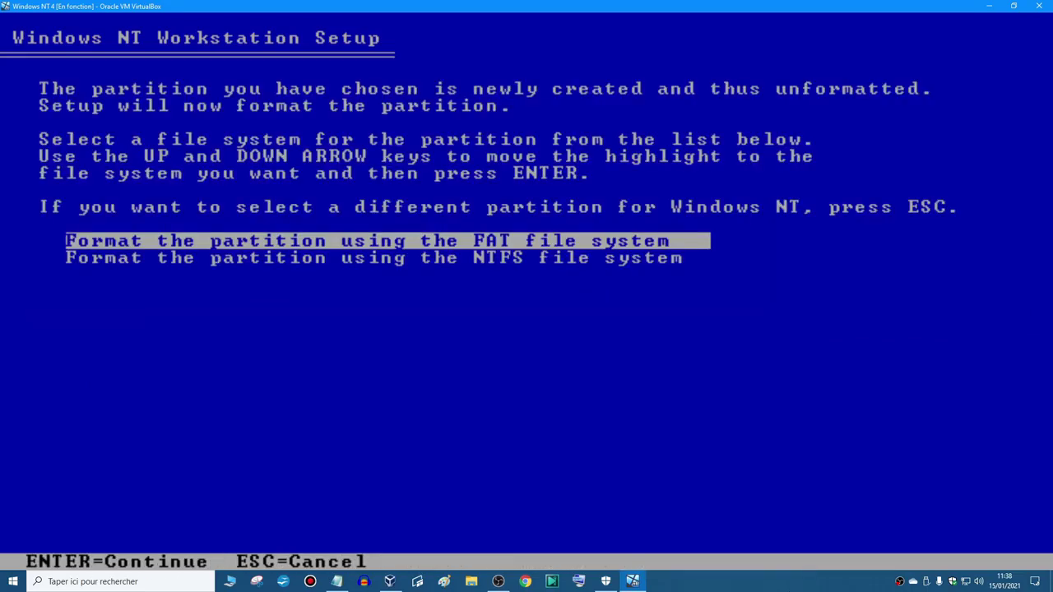
key("Down")
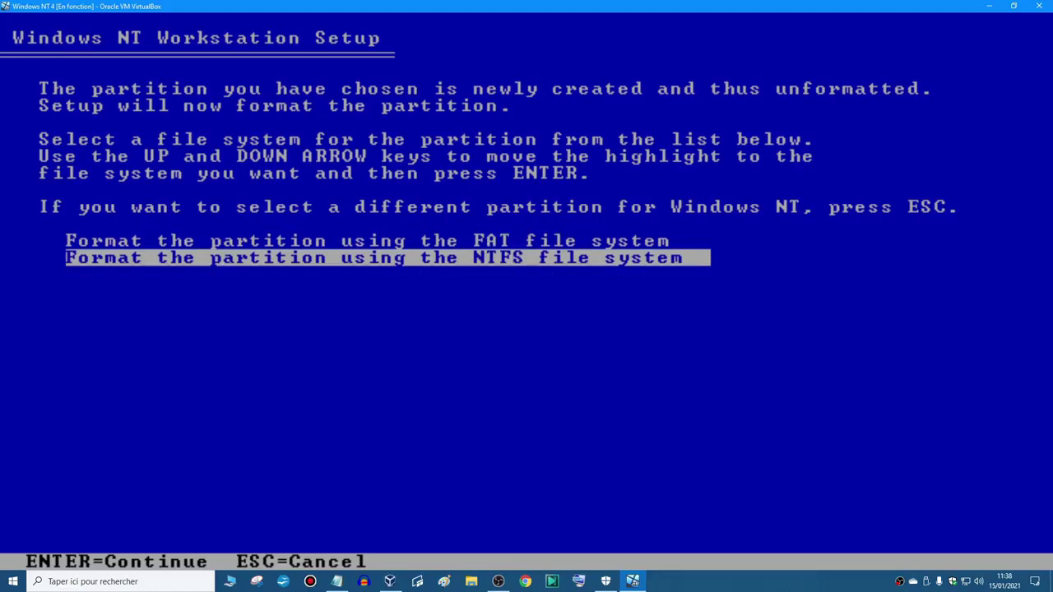
key("Up")
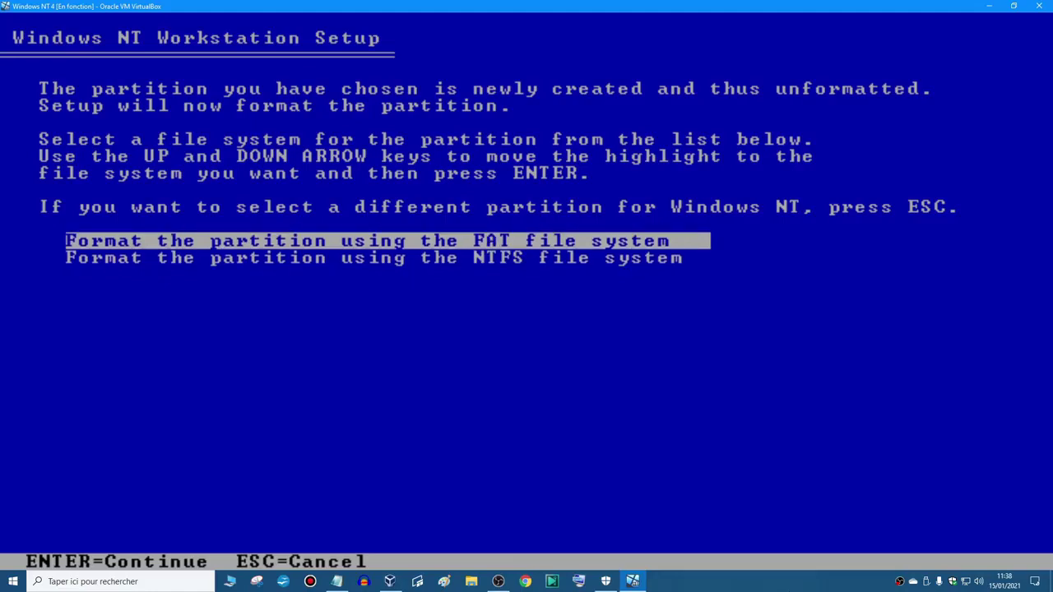
key("Down")
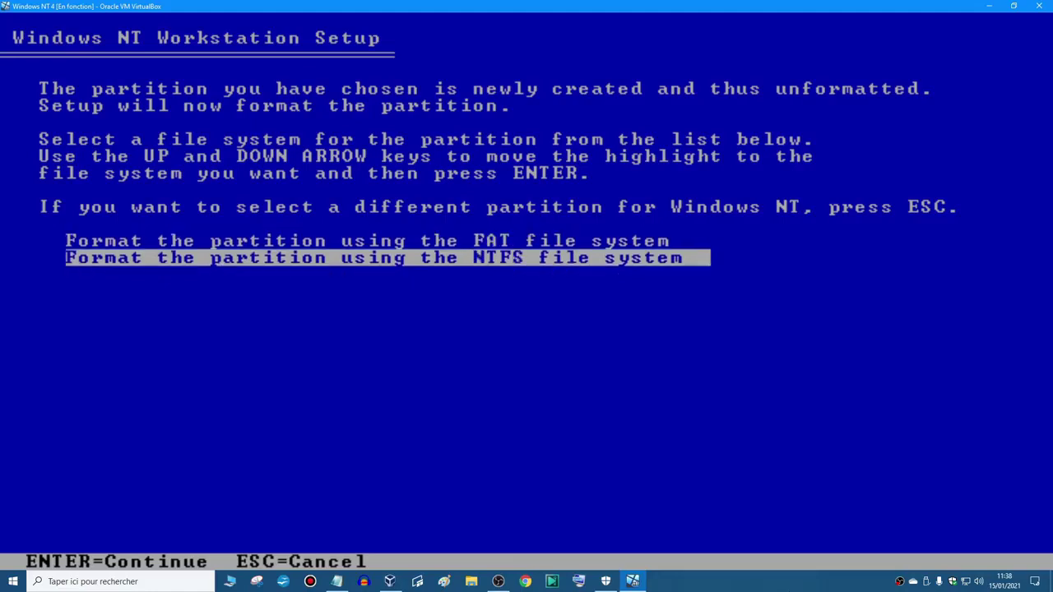
key("Return")
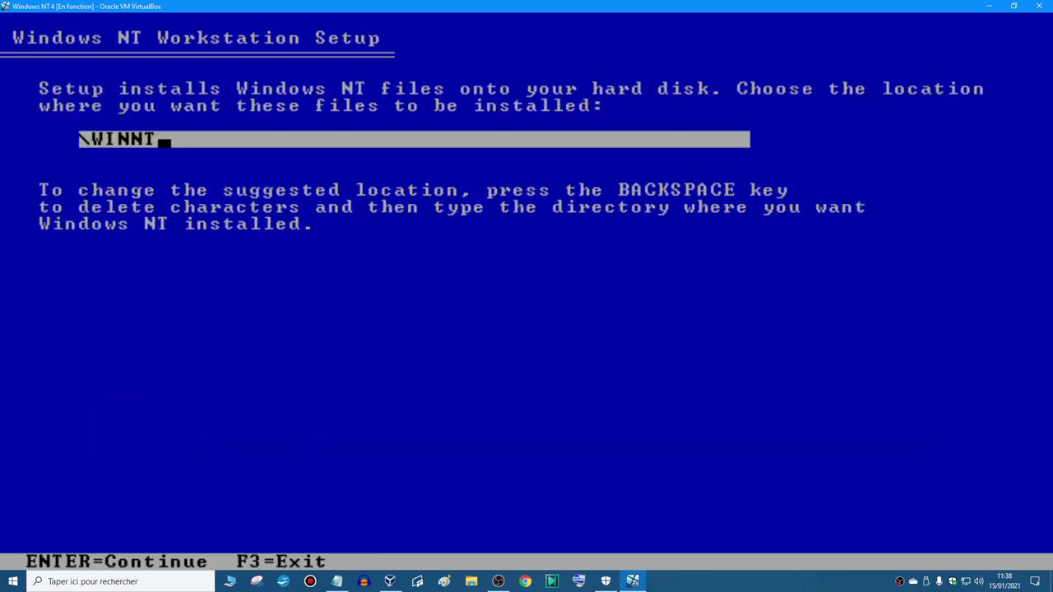
- Set the install folder to \Windows and let text-mode setup finish copying files
key("BackSpace")
key("BackSpace")
key("BackSpace")
key("BackSpace")
key("BackSpace")
type("Windo")
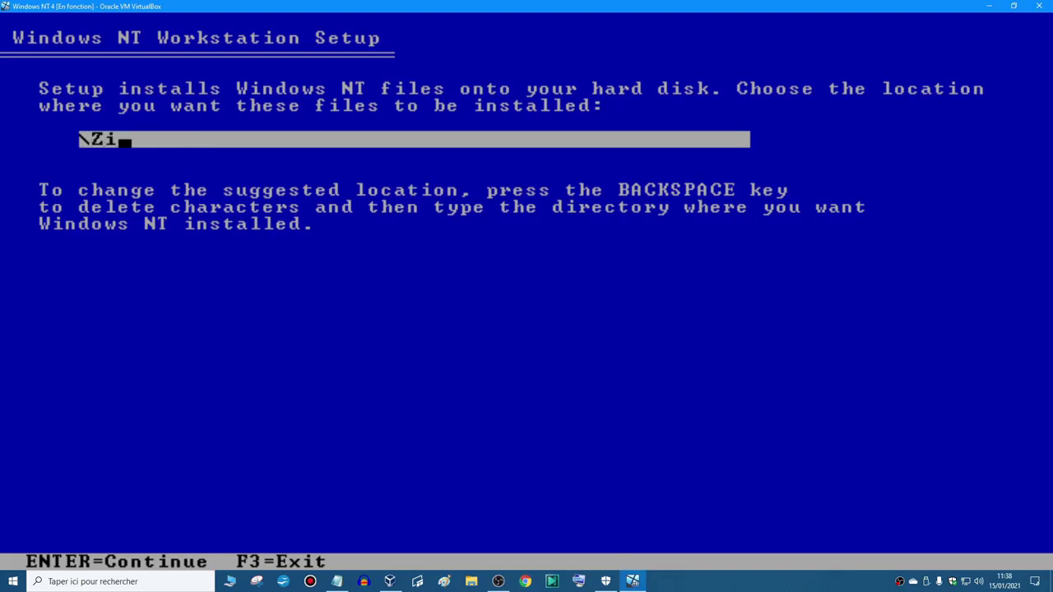
key("BackSpace")
key("BackSpace")
key("BackSpace")
key("BackSpace")
key("BackSpace")
type("Windws")
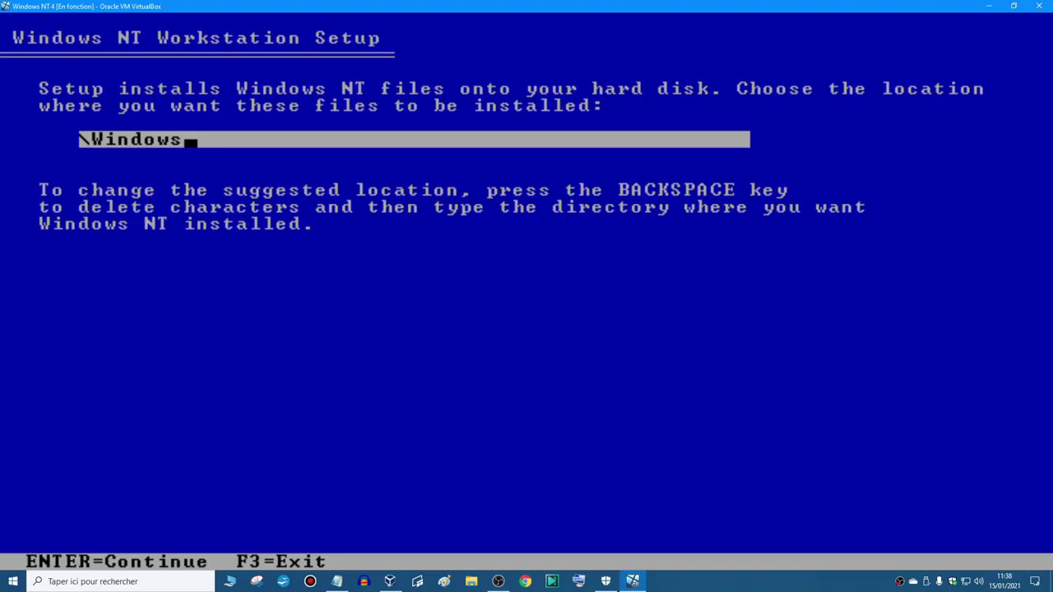
key("Return")
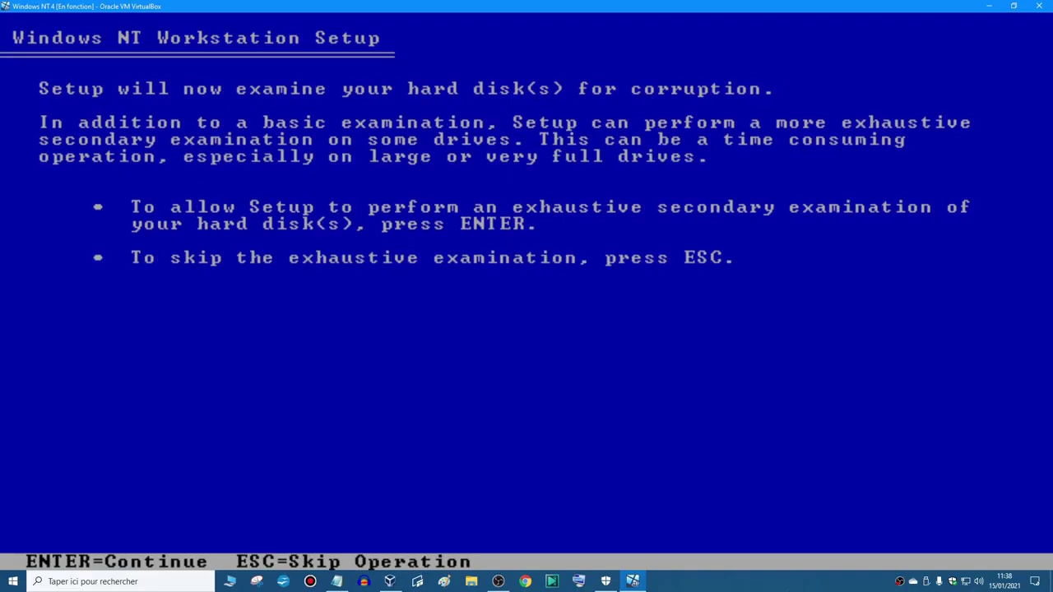
key("Return")
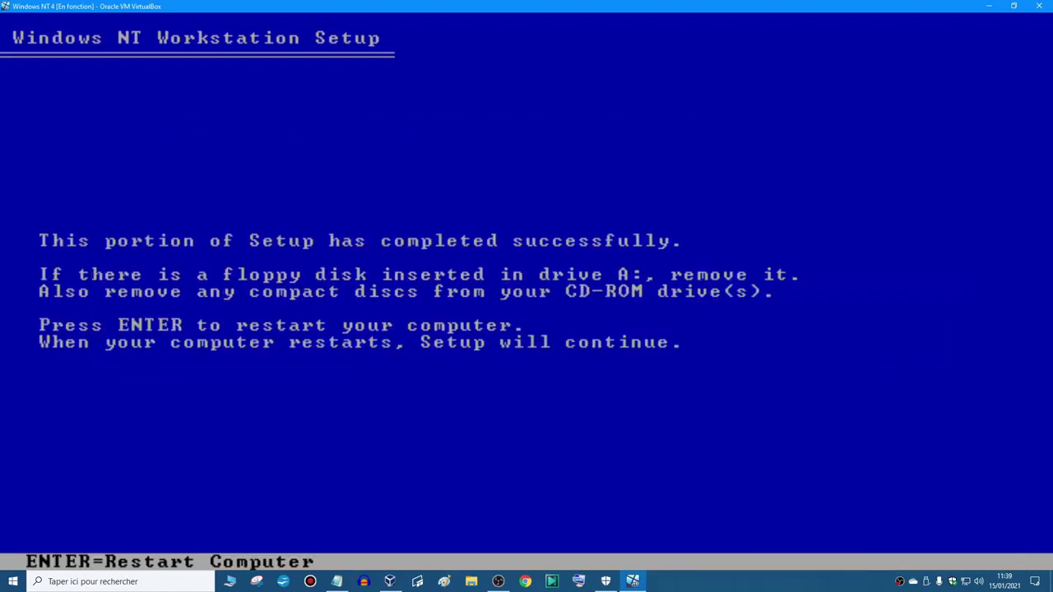
key("ctrl+Home")
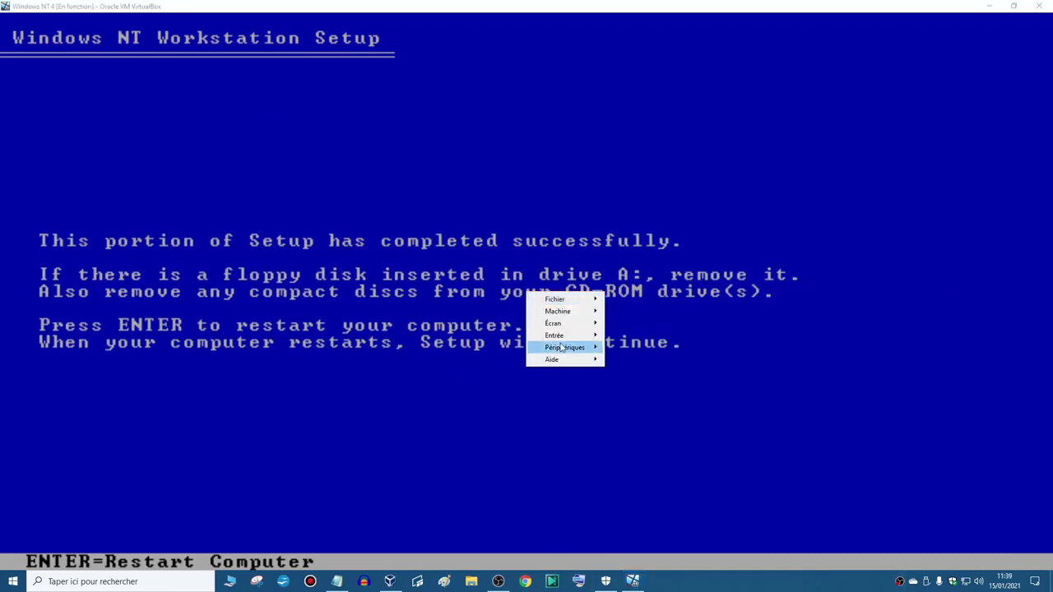
- Eject the setup disc and restart the VM
mouse_move(564, 347)
mouse_move(646, 349)
left_click(827, 469)
key("Return")
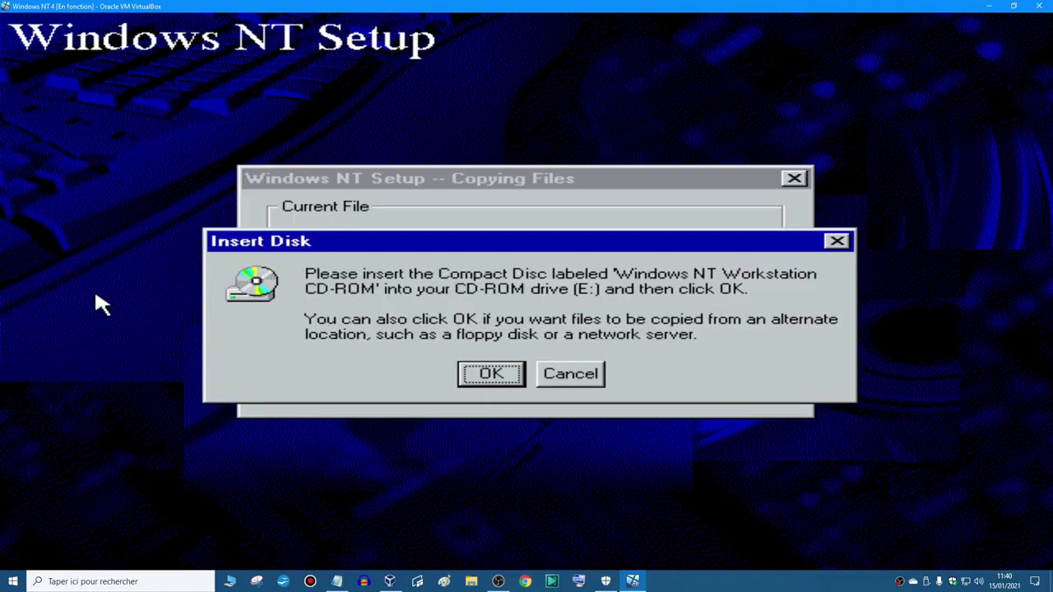
- Mount the Windows NT CD image in the virtual optical drive and resume setup
key("ctrl+Home")
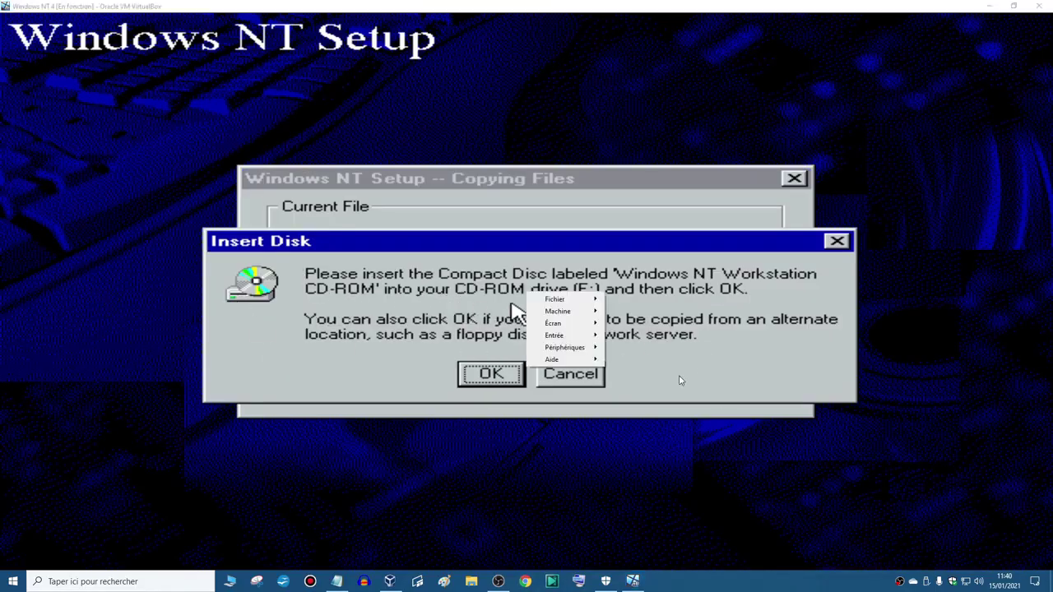
mouse_move(599, 348)
mouse_move(689, 351)
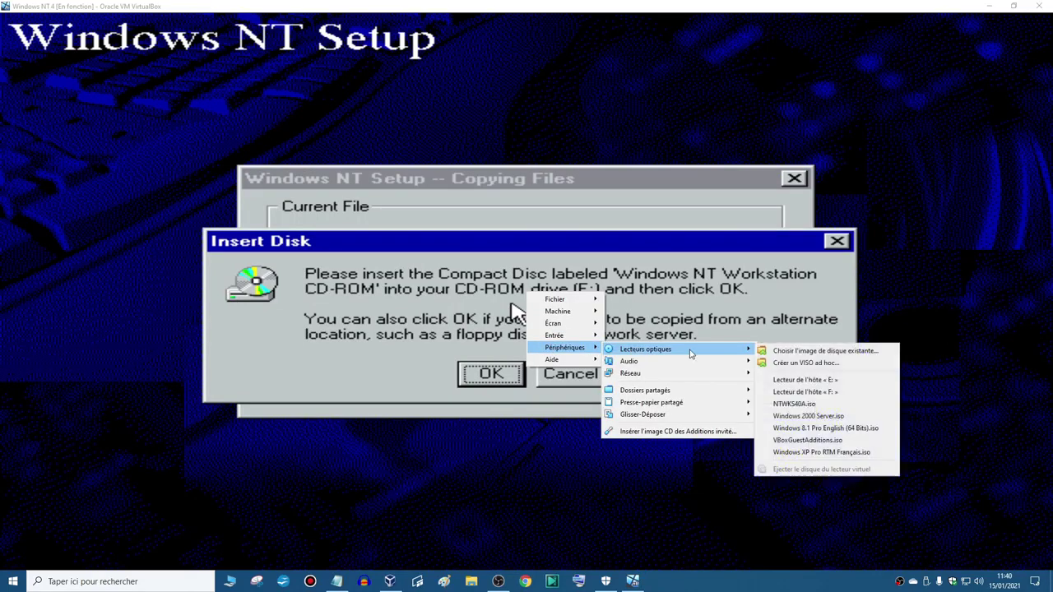
left_click(808, 403)
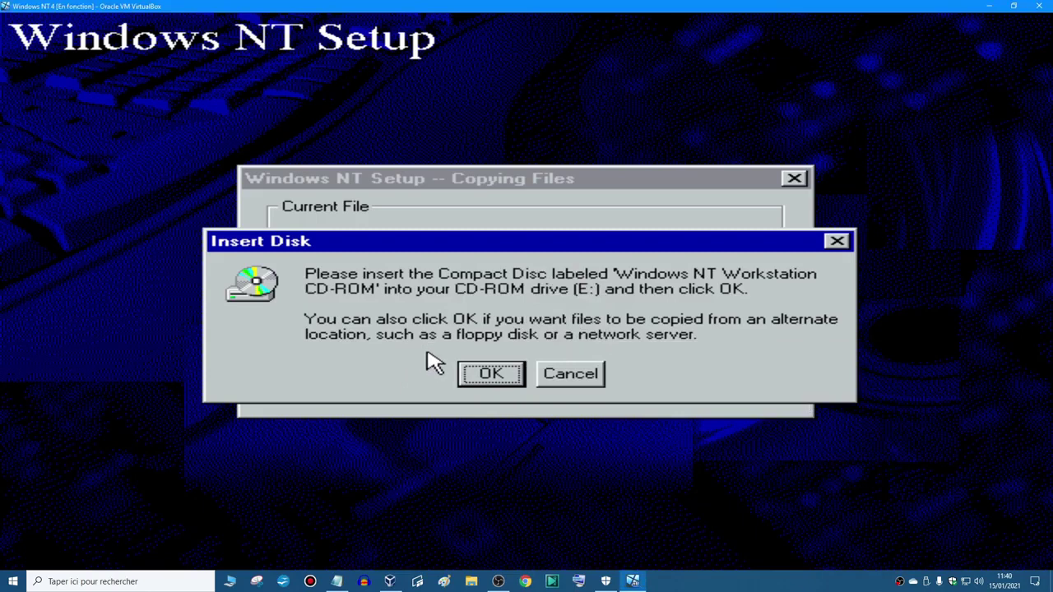
left_click(461, 371)
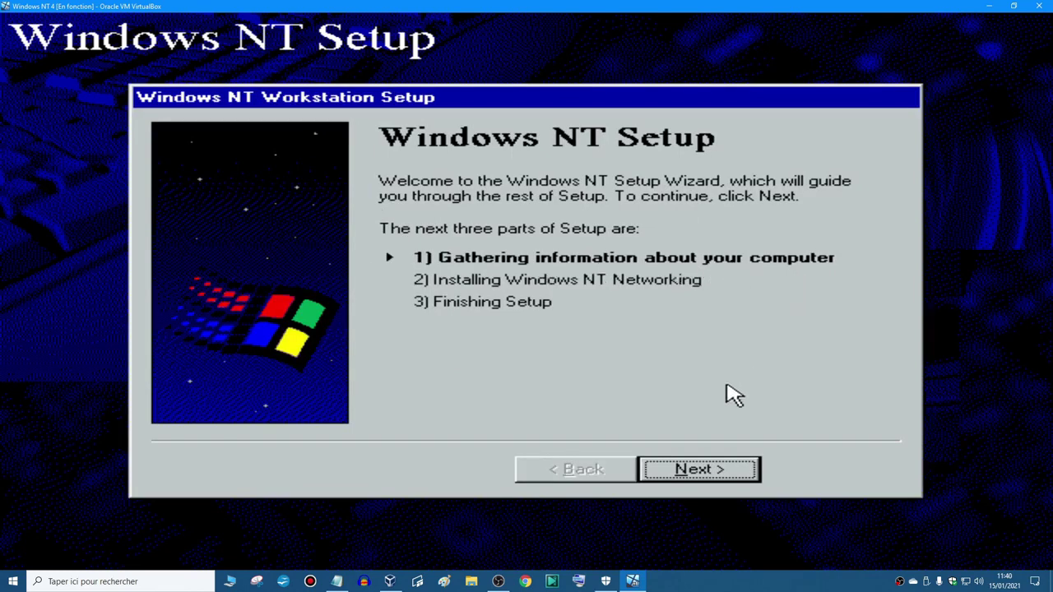
- Move past the wizard welcome page keeping the Typical setup type
key("Return")
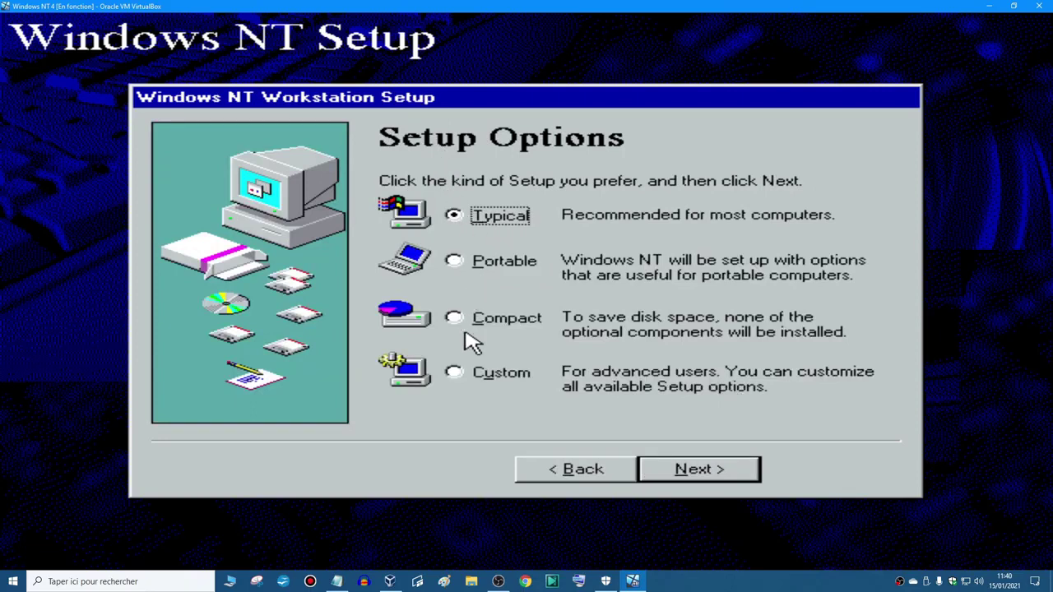
left_click(482, 379)
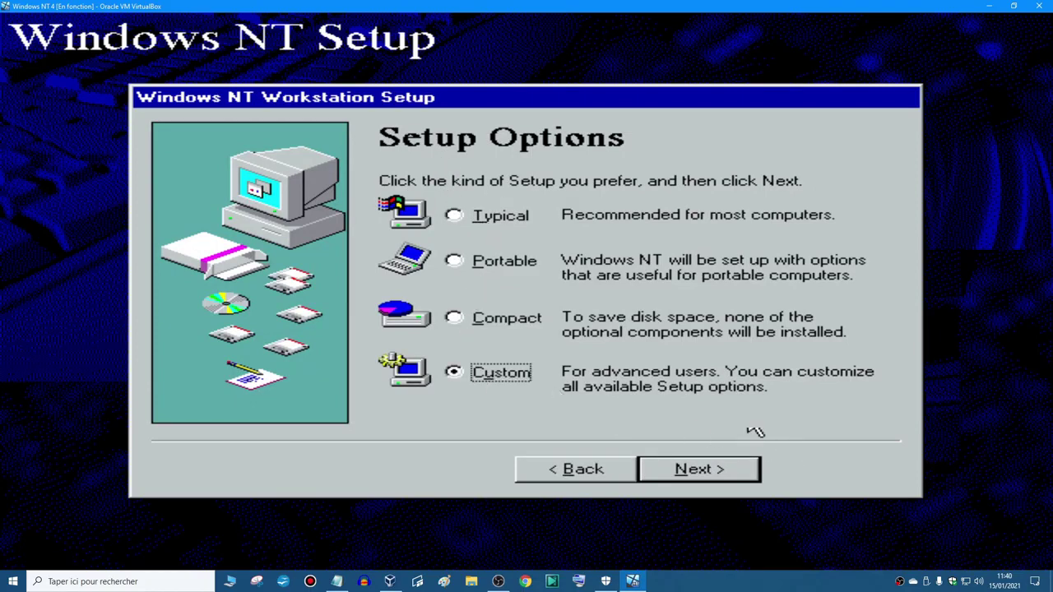
left_click(490, 220)
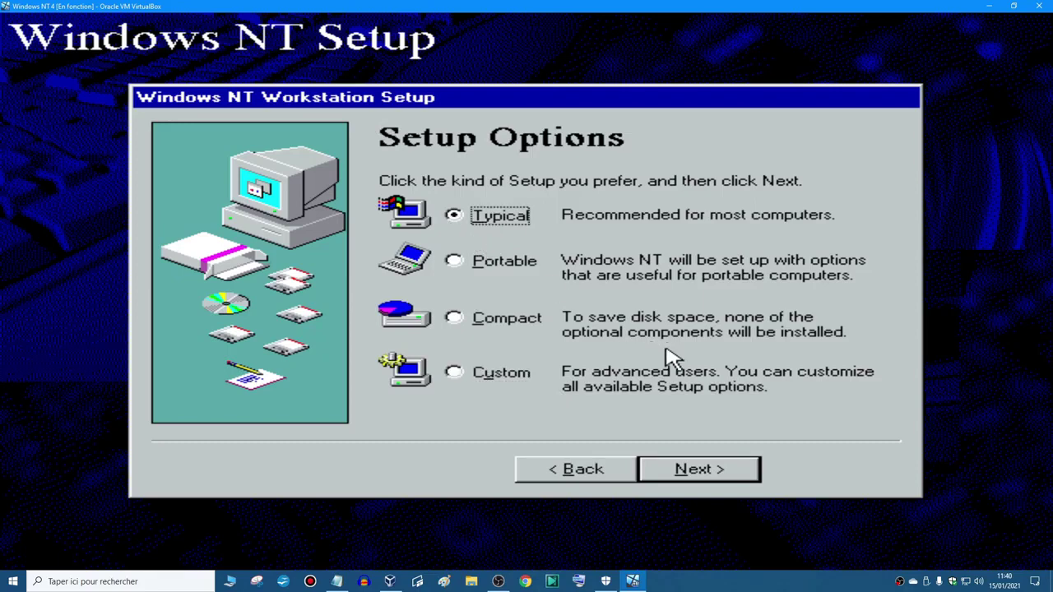
left_click(728, 477)
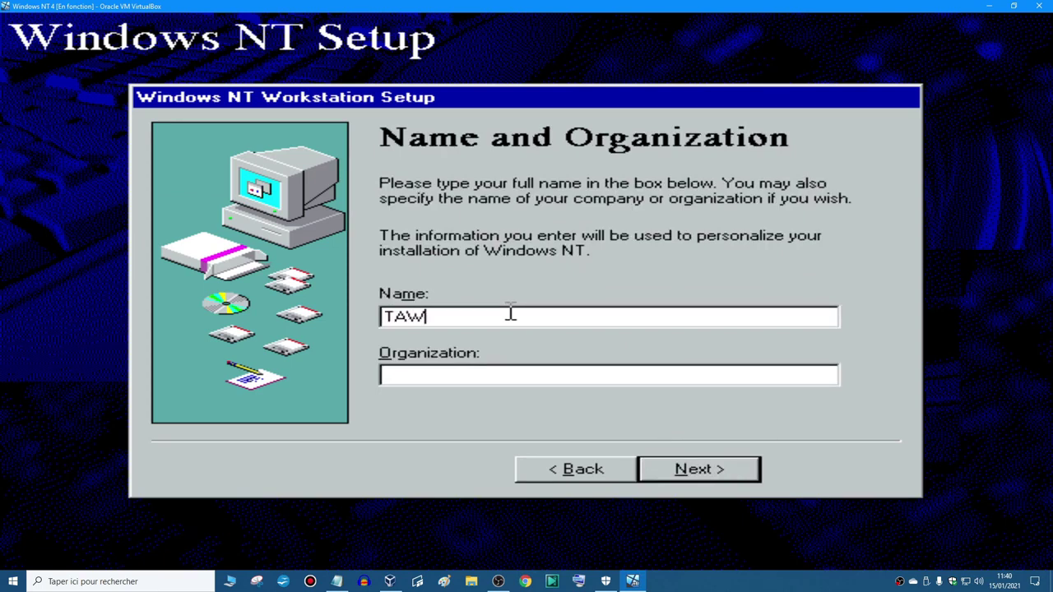
- Enter the owner's name and set the computer name to WINDOWSNT
type("TAWS2001")
key("Return")
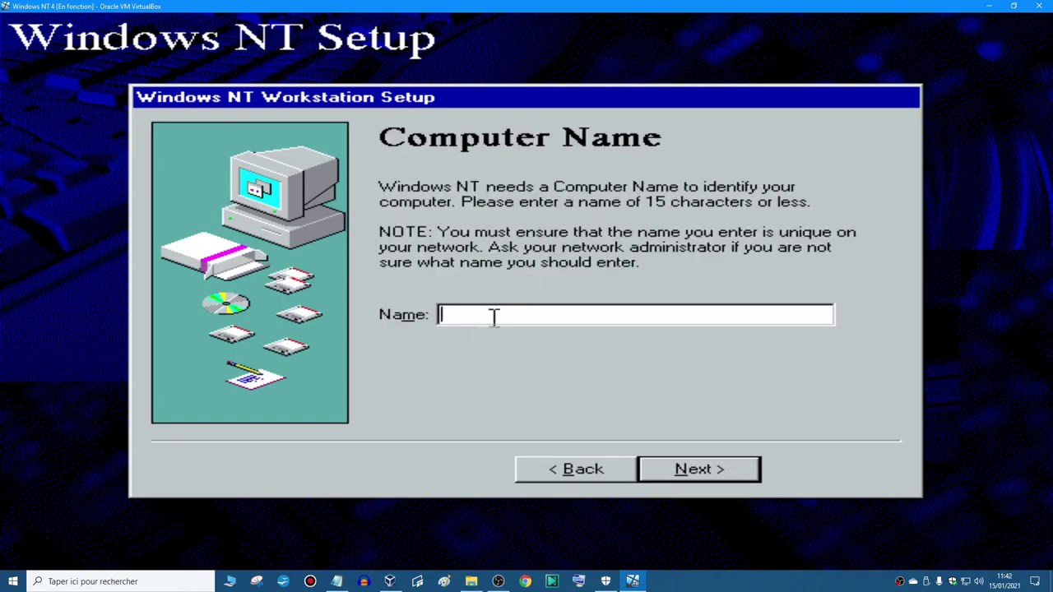
type("WINDOWSNT4")
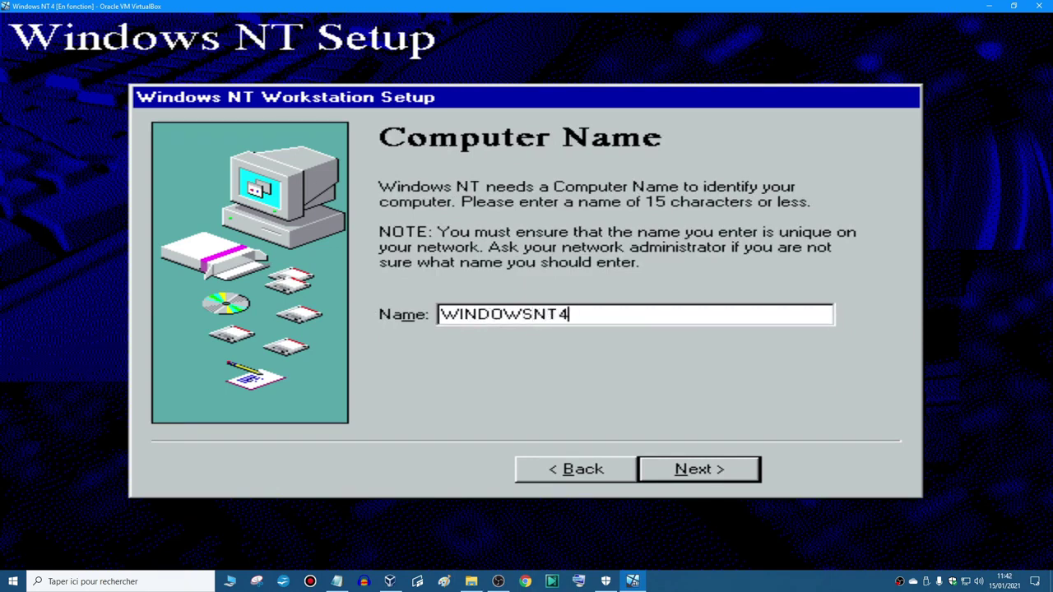
key("Return")
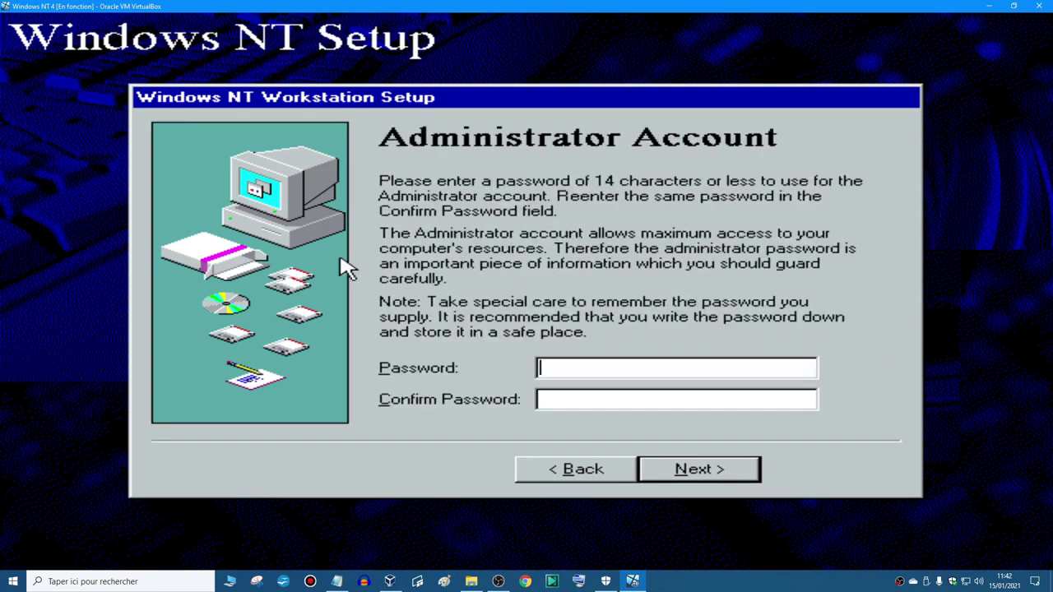
- Enter the administrator password and decline creating an emergency repair disk
left_click(787, 371)
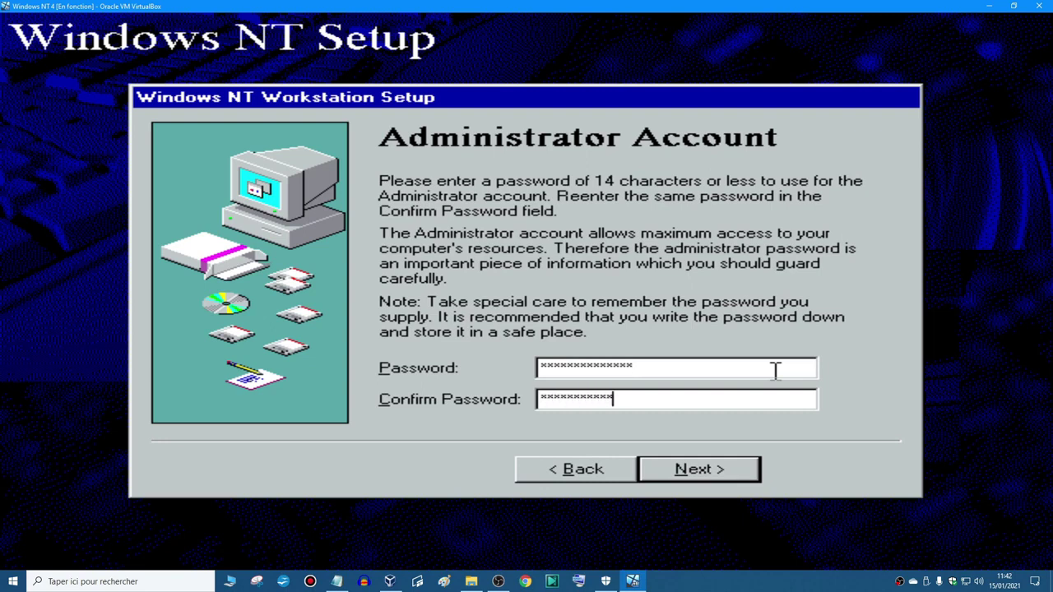
left_click(675, 468)
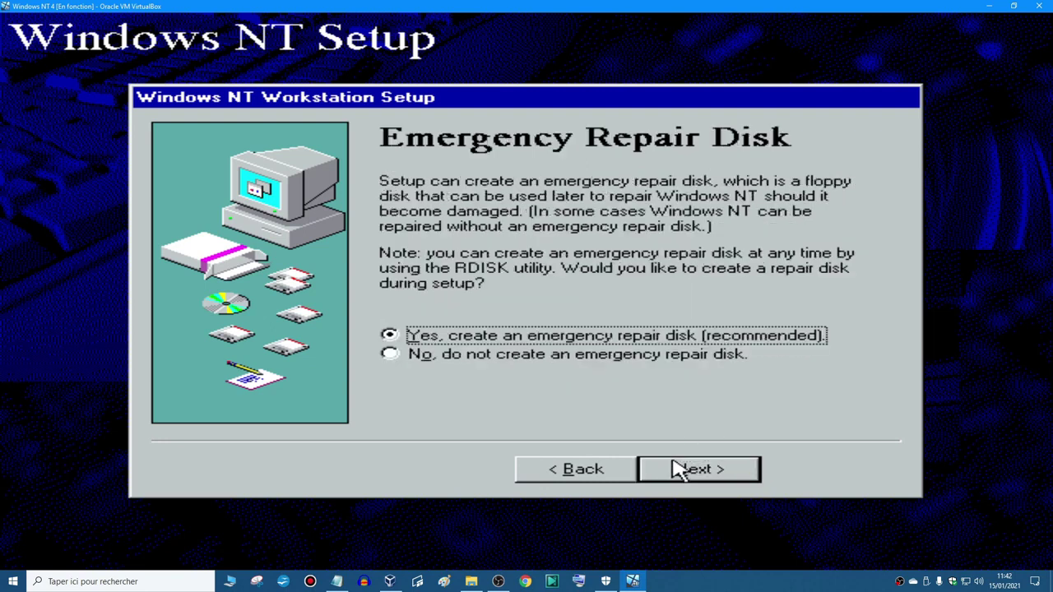
left_click(556, 355)
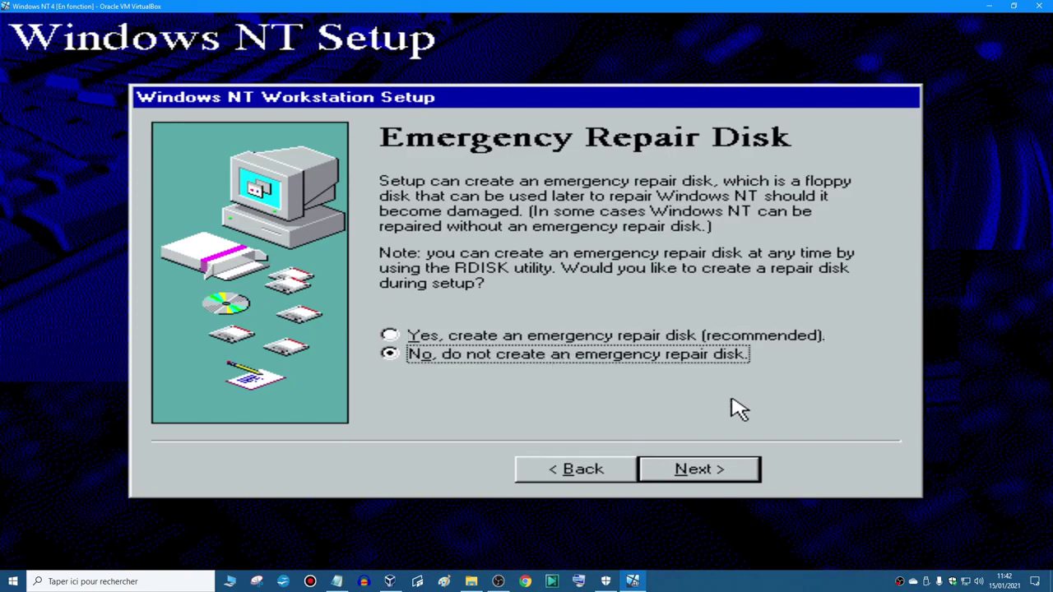
left_click(708, 484)
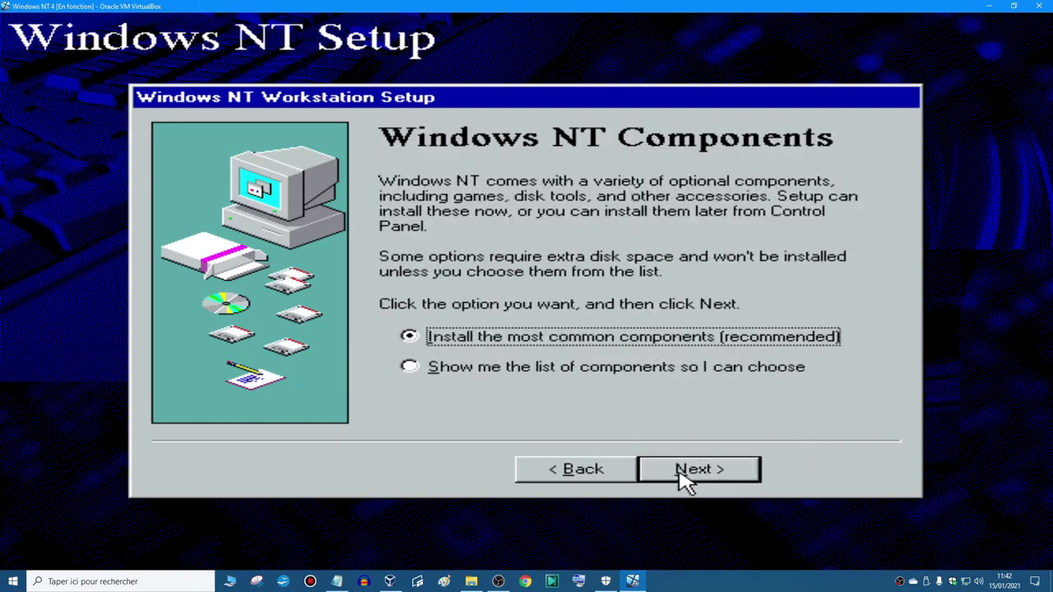
- Choose to select Windows NT components individually from the list
left_click(506, 368)
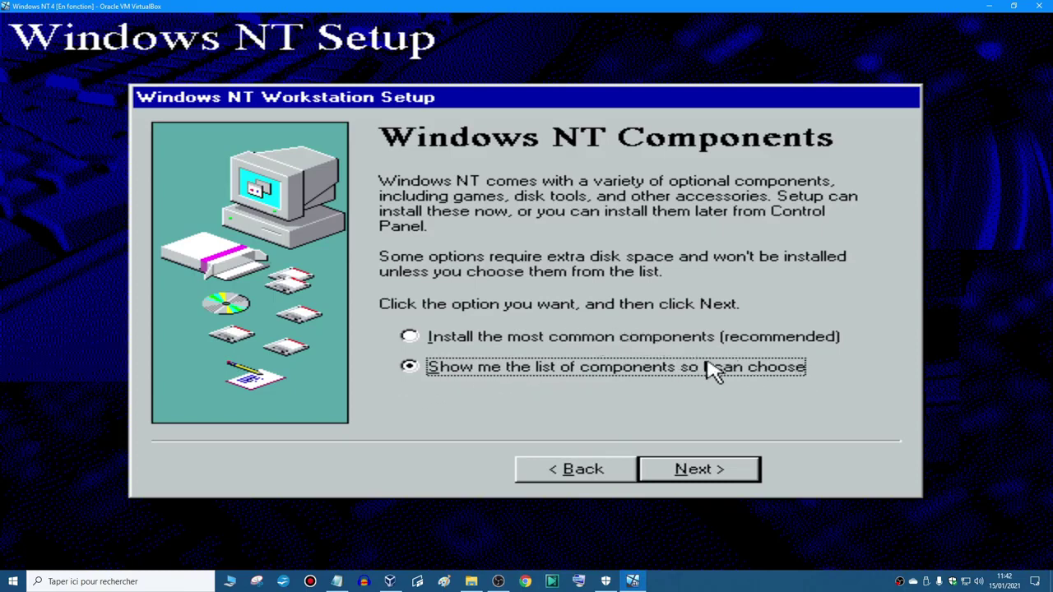
left_click(743, 473)
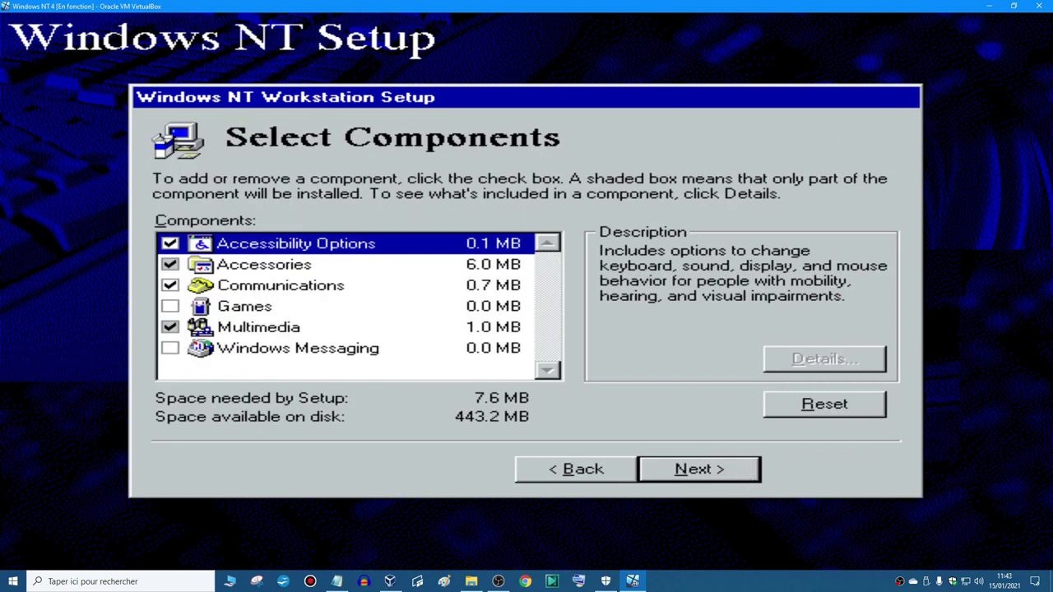
left_click(539, 469)
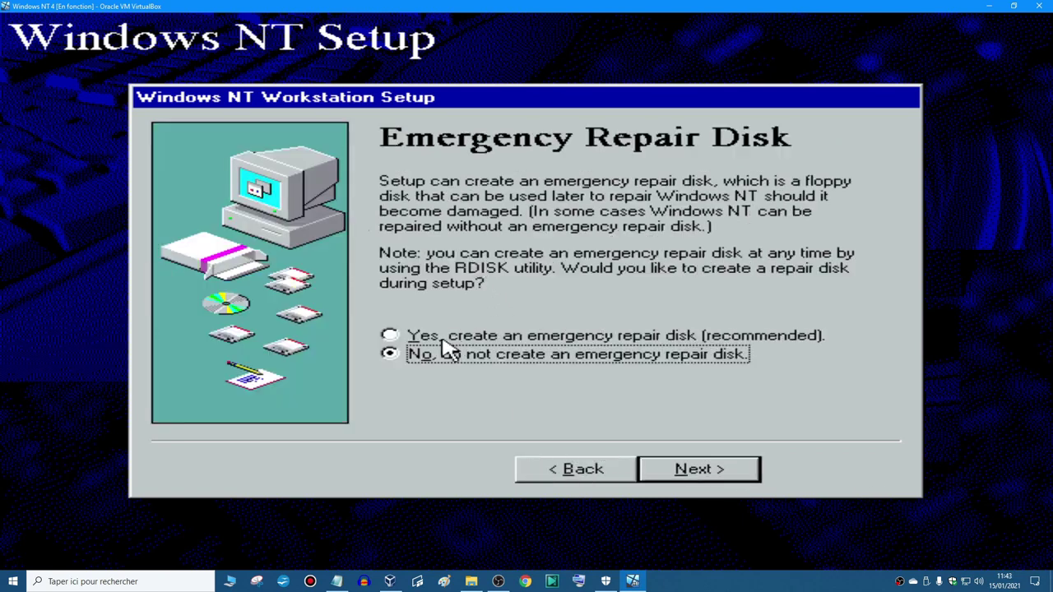
left_click(703, 476)
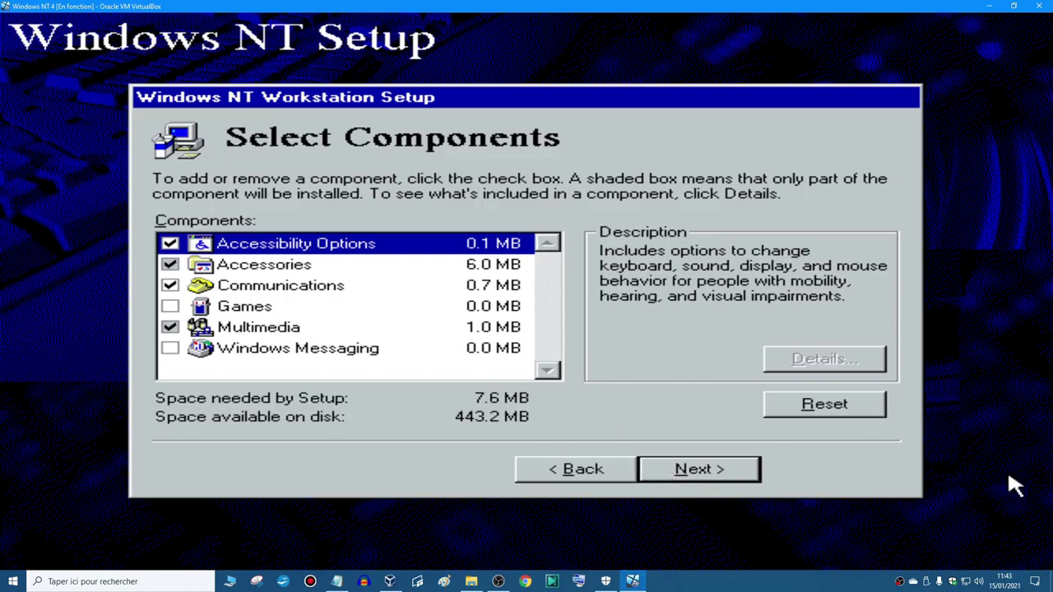
- Exclude Accessibility Options, and add Desktop Wallpaper and Mouse Pointers under Accessories
key("space")
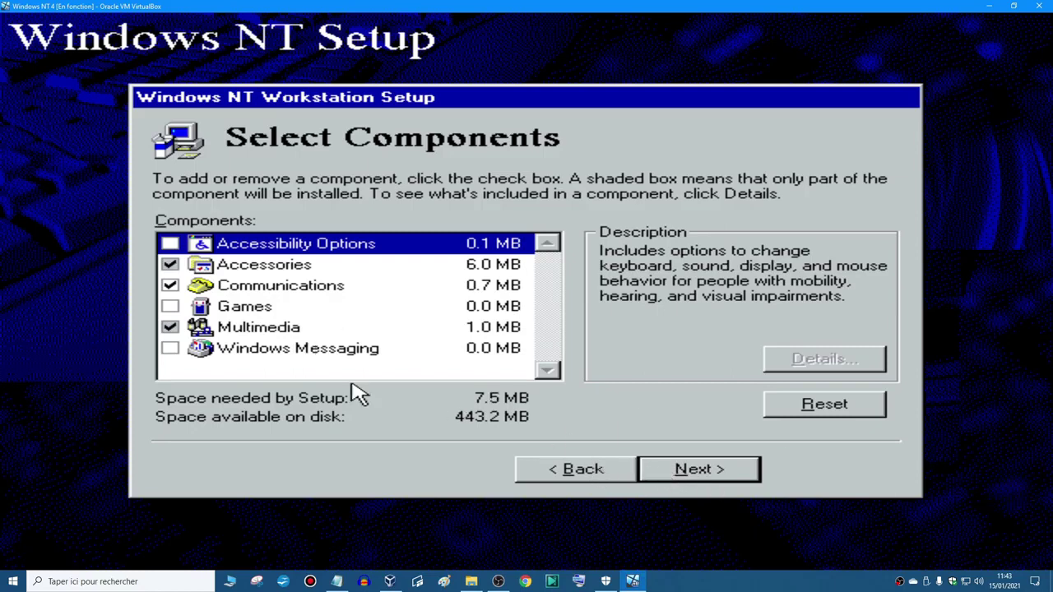
key("Down")
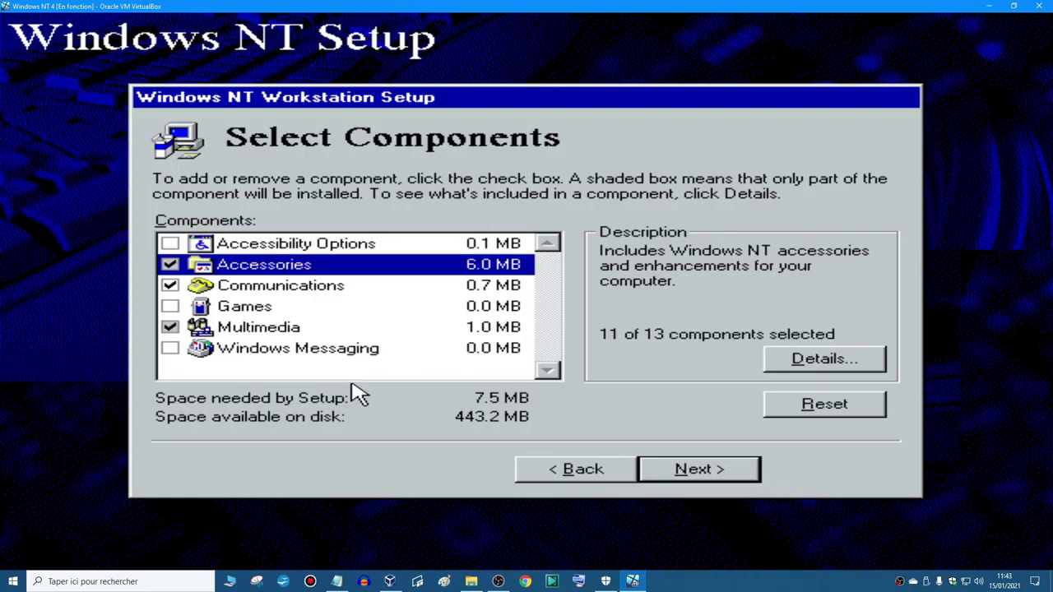
left_click(818, 366)
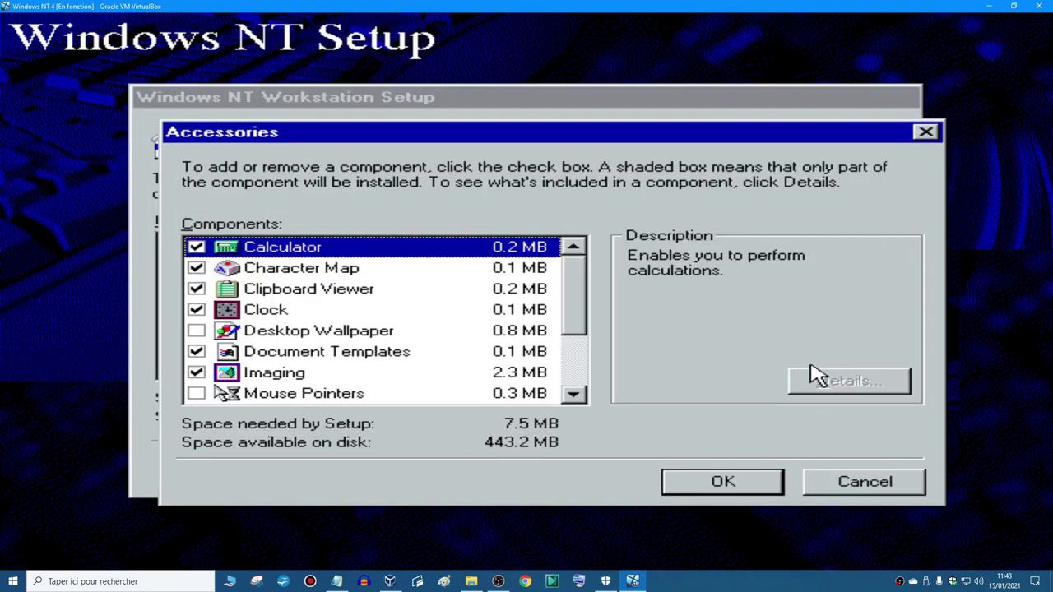
key("Down")
key("Down")
key("Down")
key("Down")
key("space")
key("Down")
key("Down")
key("Down")
key("space")
key("Down")
key("Down")
key("Down")
key("Down")
key("Down")
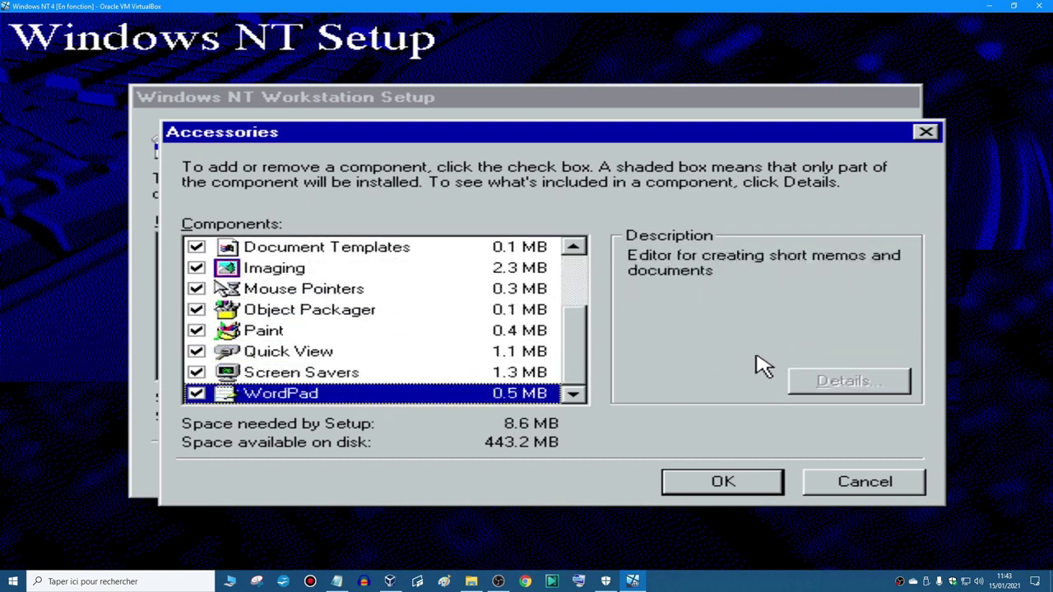
left_click(727, 488)
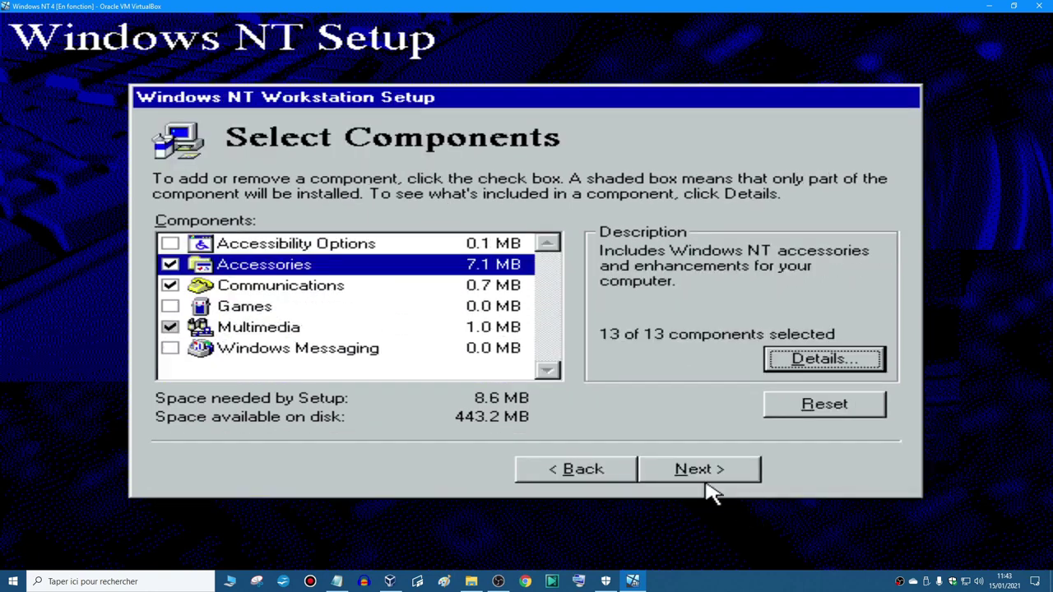
- Exclude Communications, and include Games without Freecell
left_click(304, 286)
key("space")
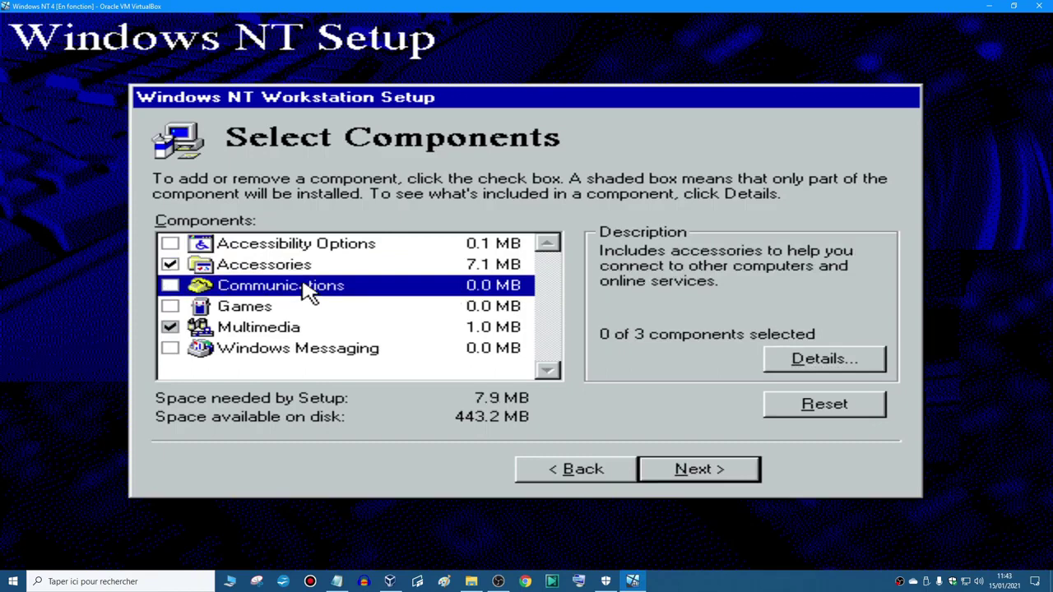
key("Down")
key("space")
left_click(822, 366)
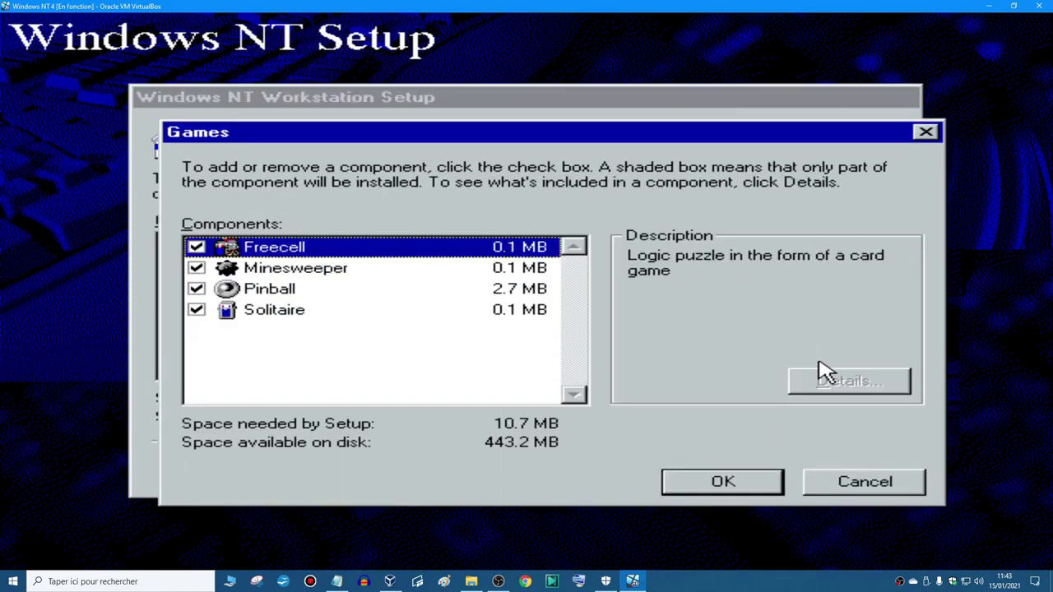
key("space")
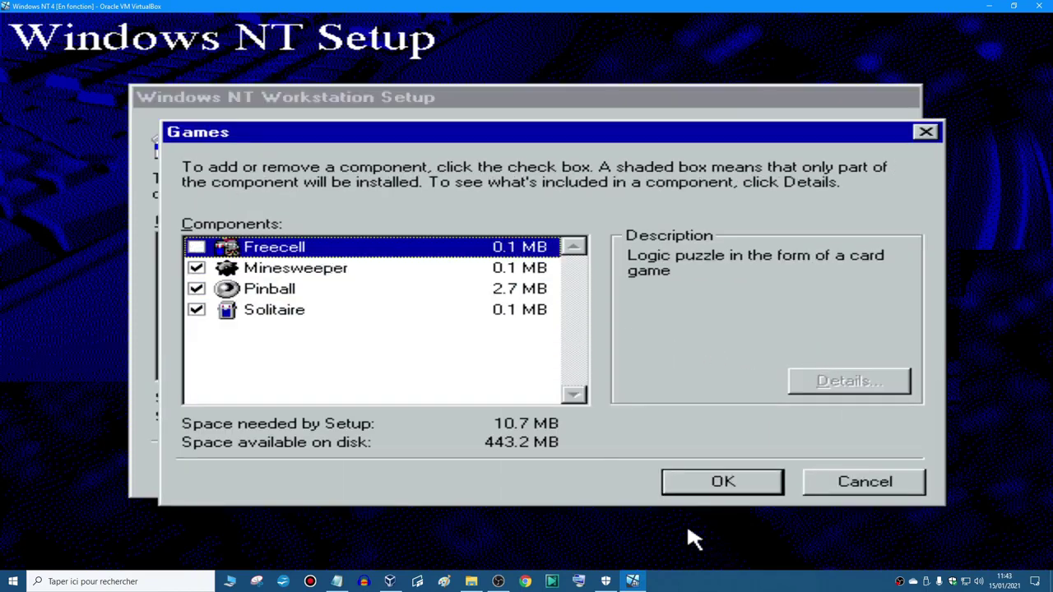
left_click(709, 484)
- Include all Multimedia items, adding the Jungle, Musica, Robotz and Utopia sound schemes
left_click(205, 328)
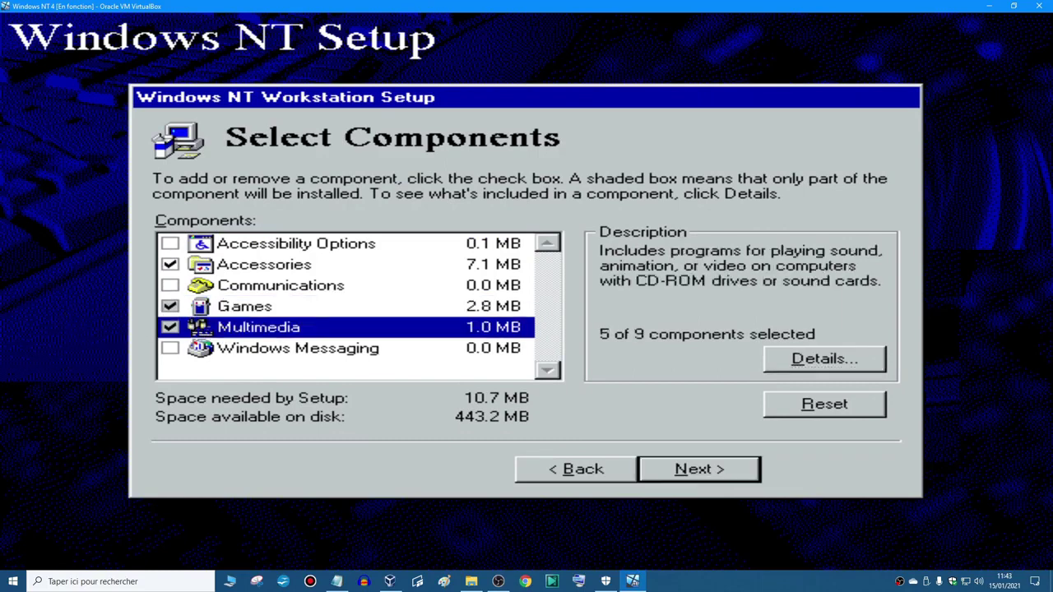
left_click(826, 359)
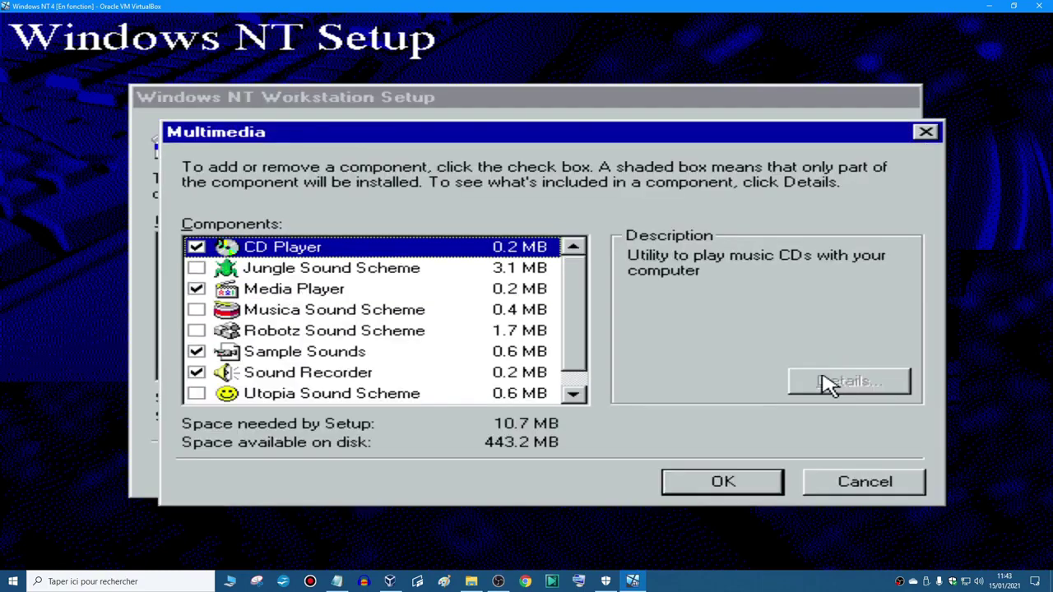
key("Down")
key("space")
key("Down")
key("Down")
key("space")
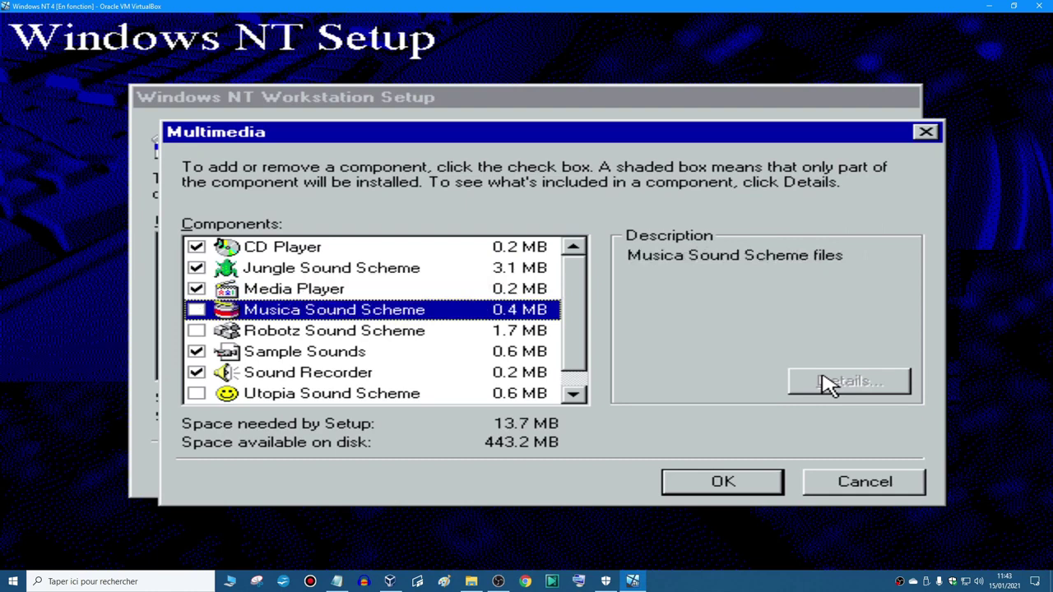
key("space")
key("Down")
key("space")
key("Down")
key("Down")
key("Down")
key("space")
key("Down")
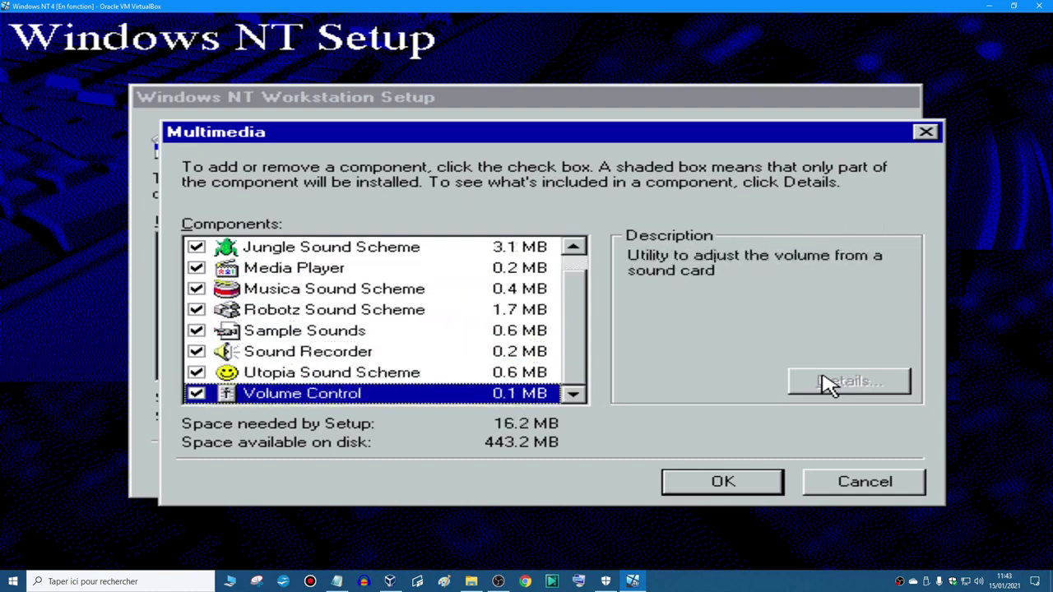
key("Return")
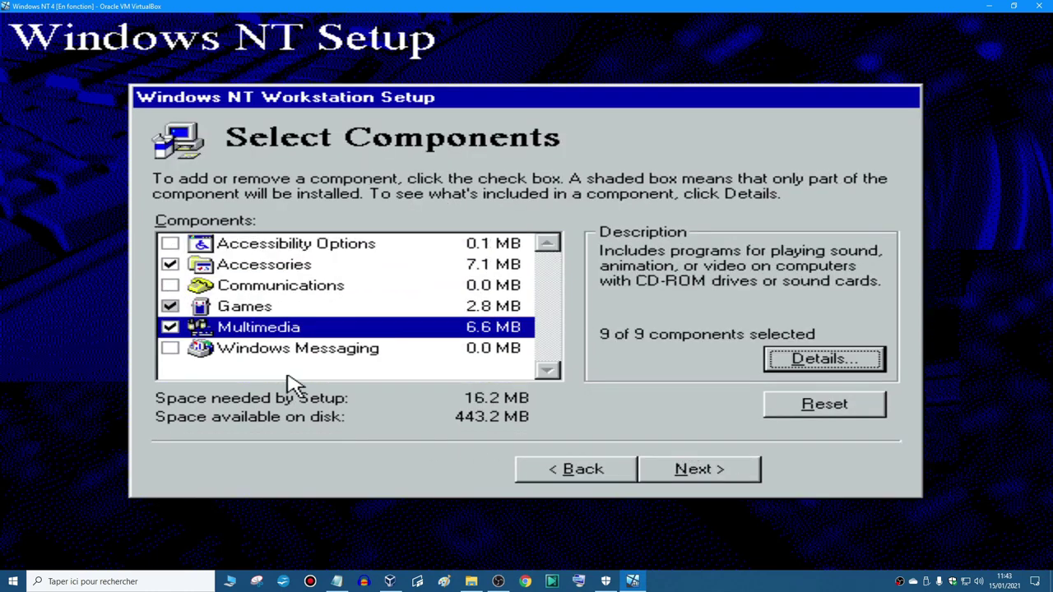
- Finish component selection and continue to network setup
left_click(342, 352)
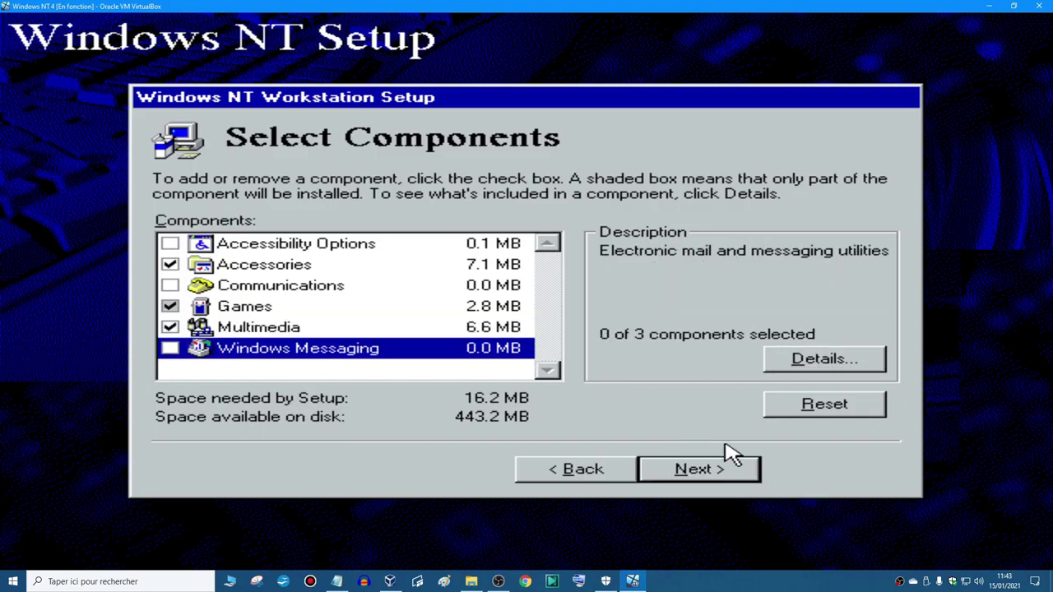
left_click(731, 471)
left_click(697, 470)
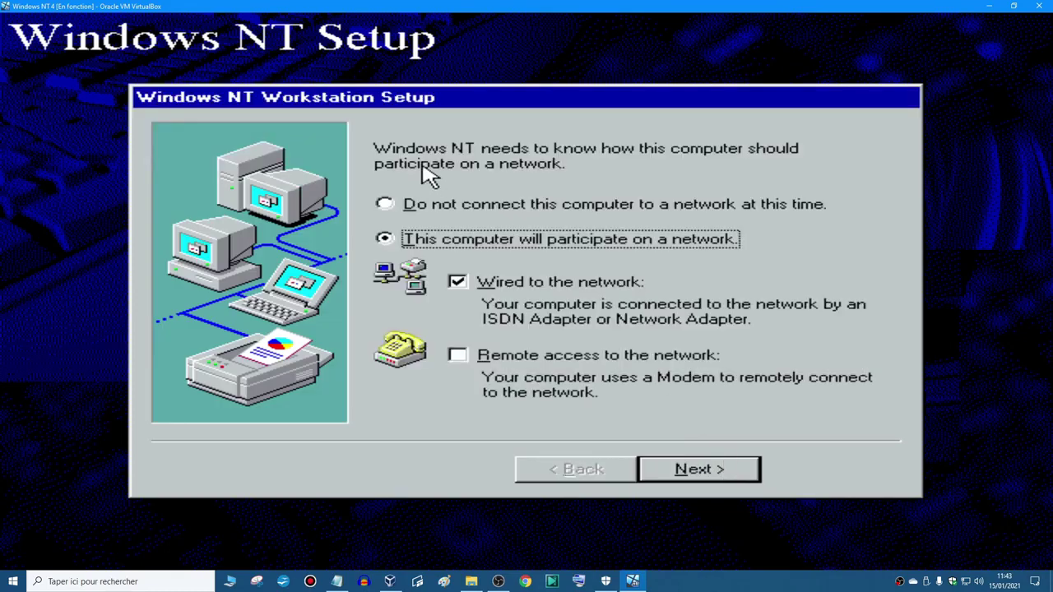
- Keep the computer on a network, detect the virtual adapter, and install networking with TCP/IP
left_click(601, 206)
left_click(621, 241)
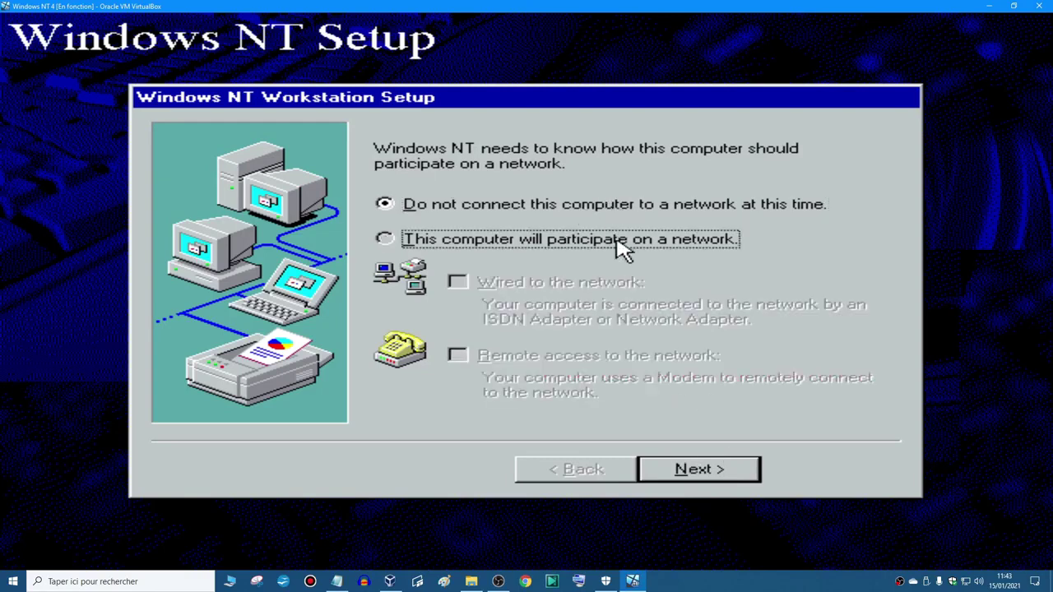
left_click(713, 476)
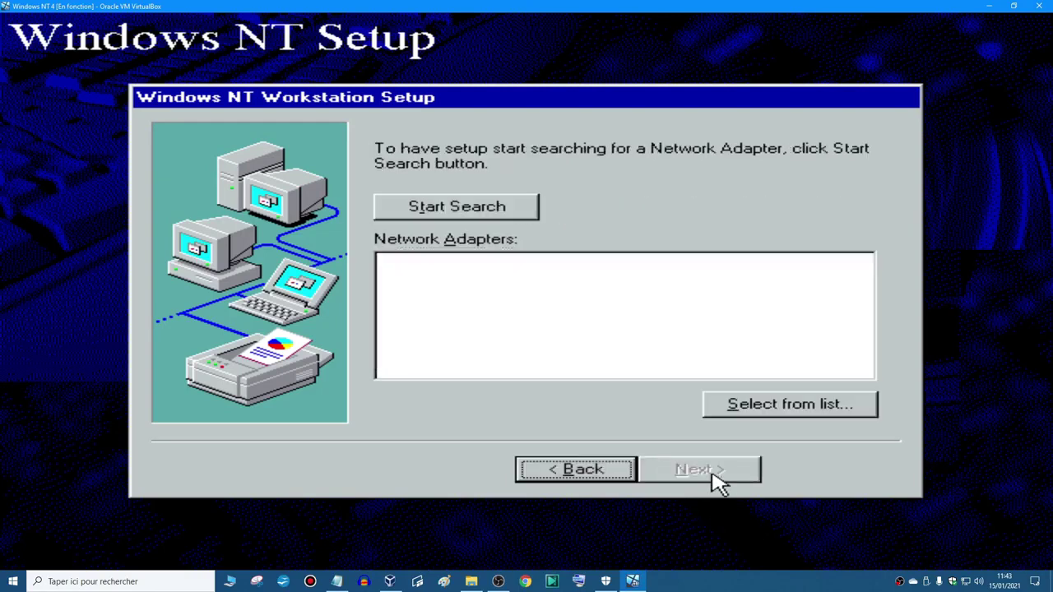
left_click(528, 217)
left_click(708, 477)
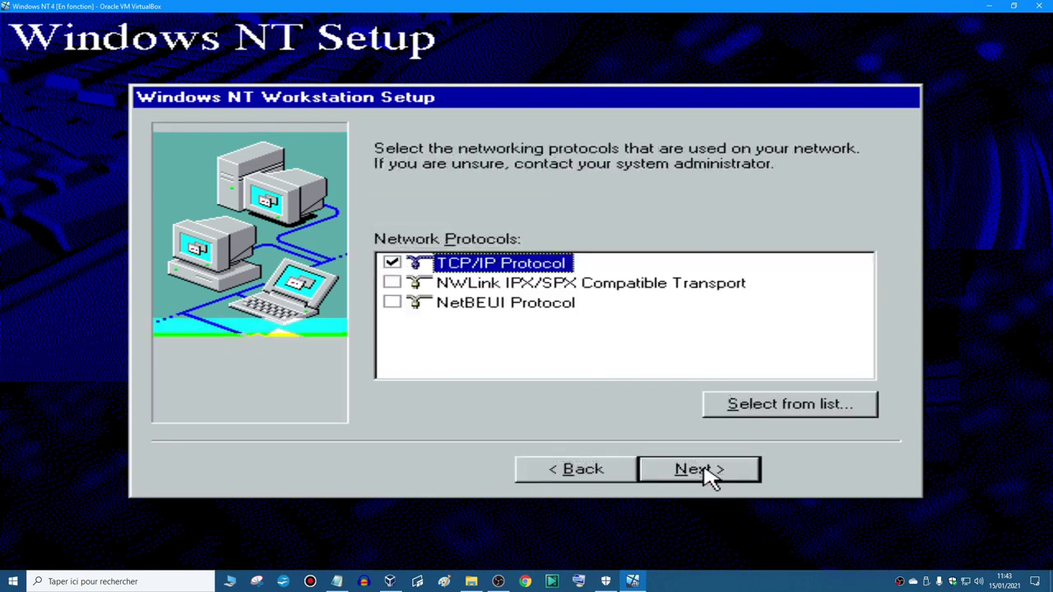
left_click(709, 477)
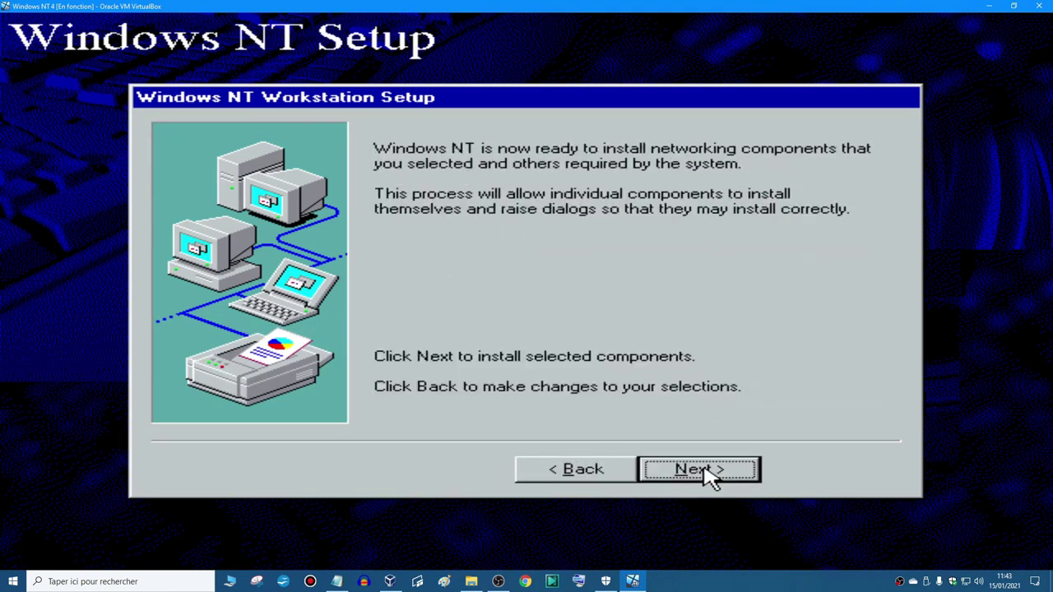
left_click(699, 469)
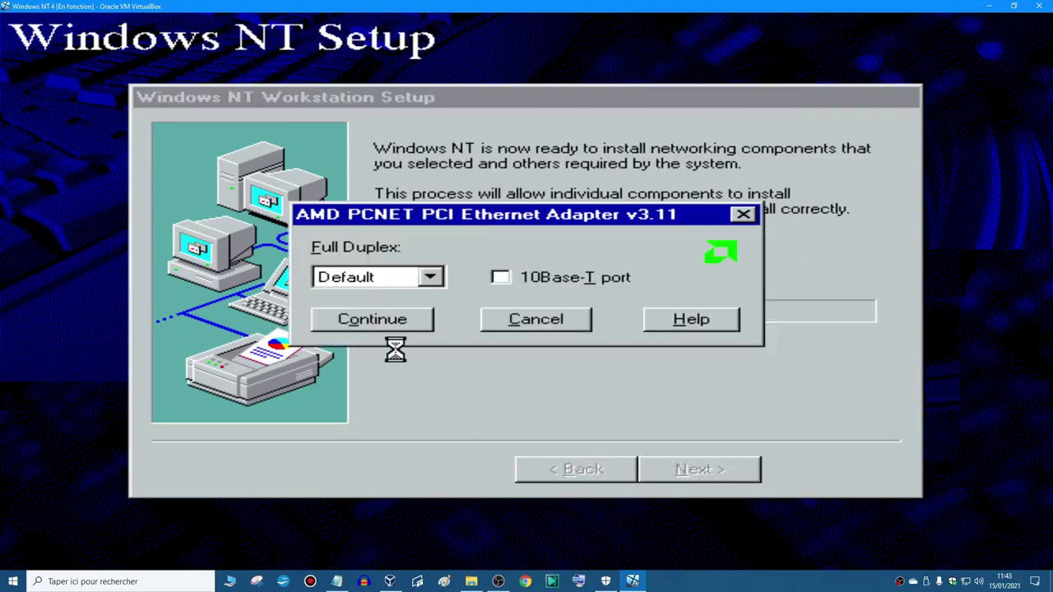
- Use DHCP for the IP address, start the network, and keep WINDOWSNT4 in WORKGROUP
left_click(375, 320)
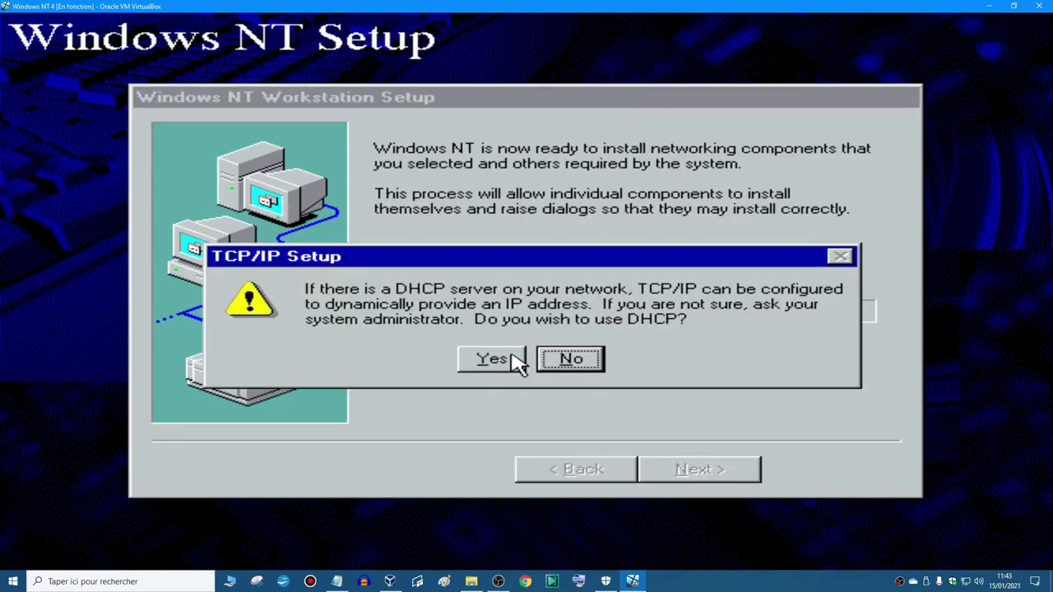
left_click(512, 358)
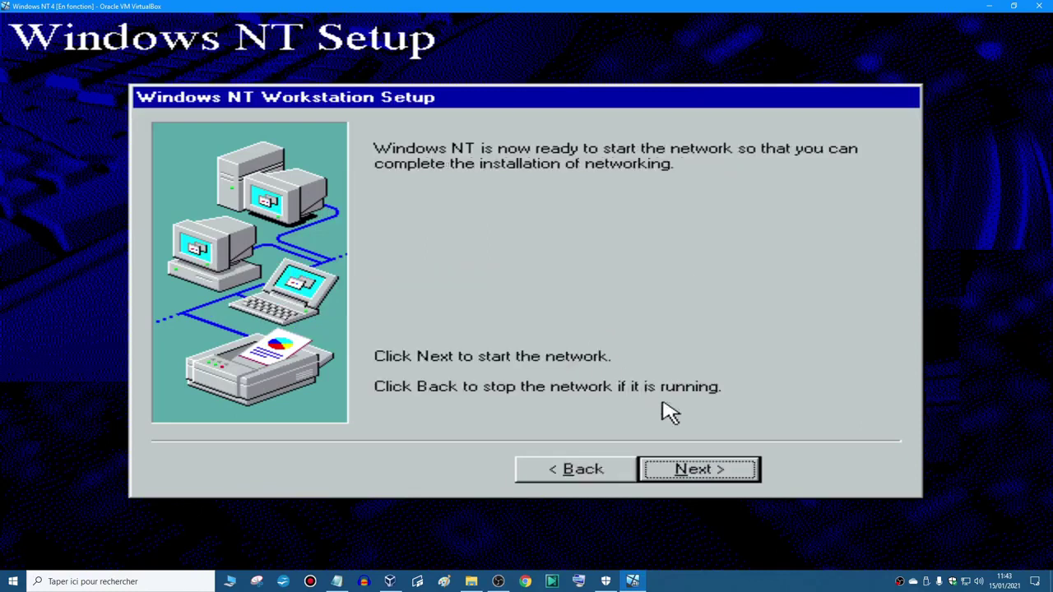
left_click(712, 464)
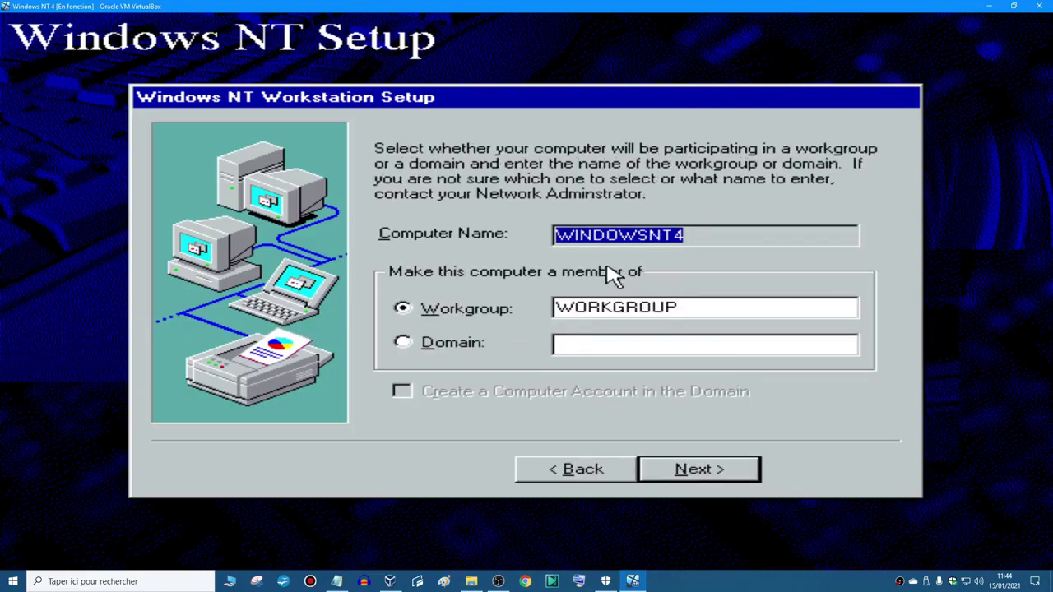
left_click(724, 477)
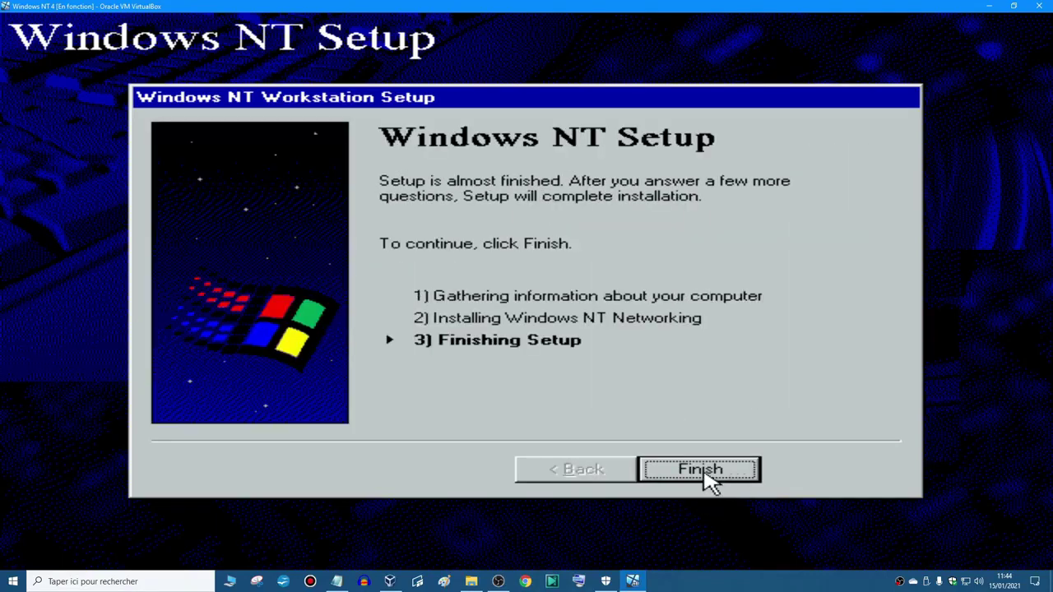
- Select the (GMT+01:00) Paris, Madrid, Amsterdam time zone, review the date and time, and close
left_click(705, 476)
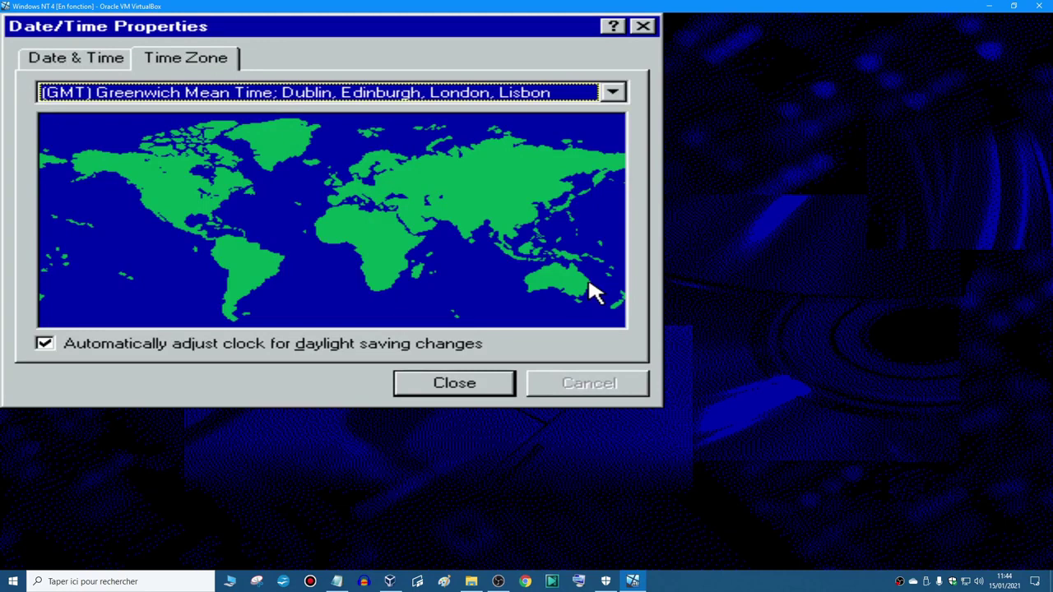
left_click_drag(160, 24, 454, 106)
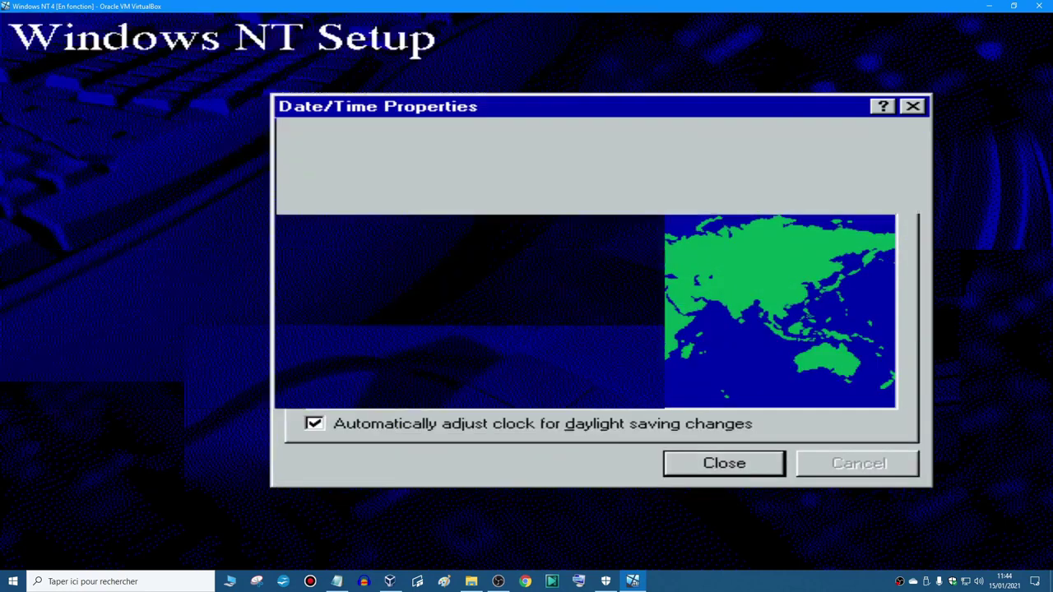
key("Down")
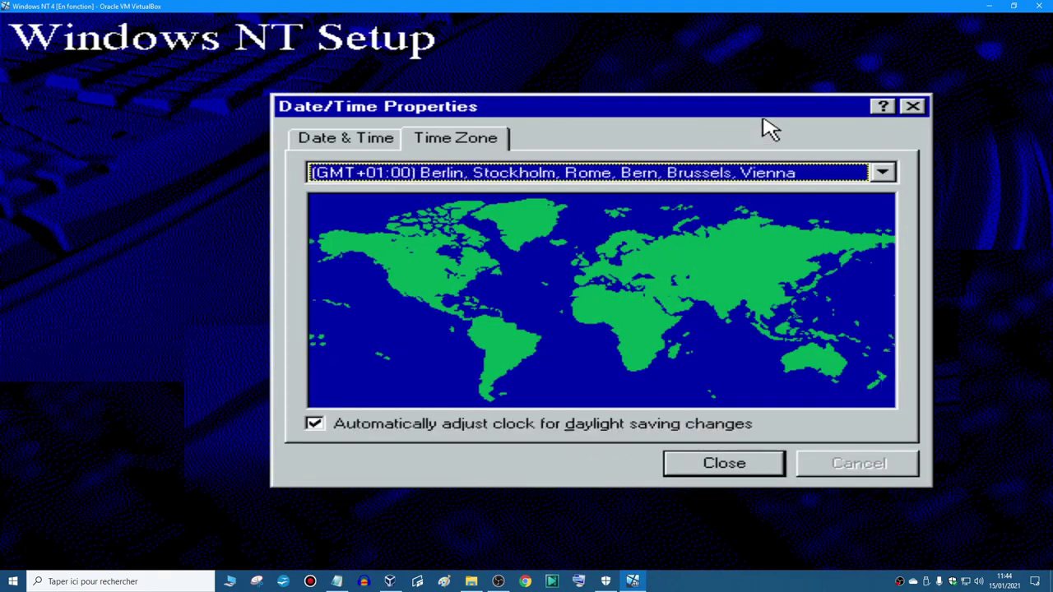
key("Down")
key("Up")
key("Down")
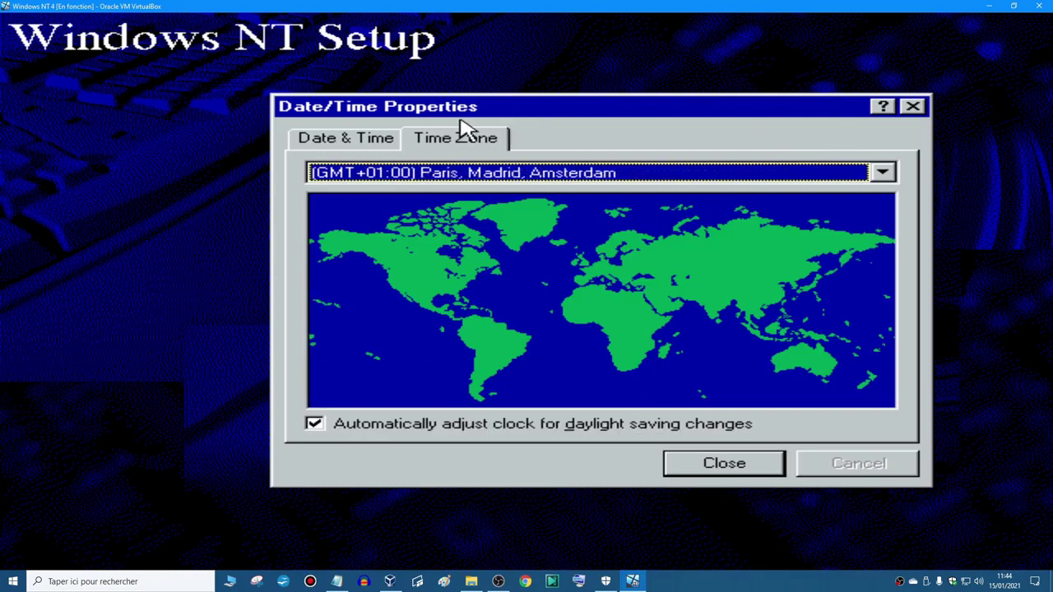
left_click(352, 140)
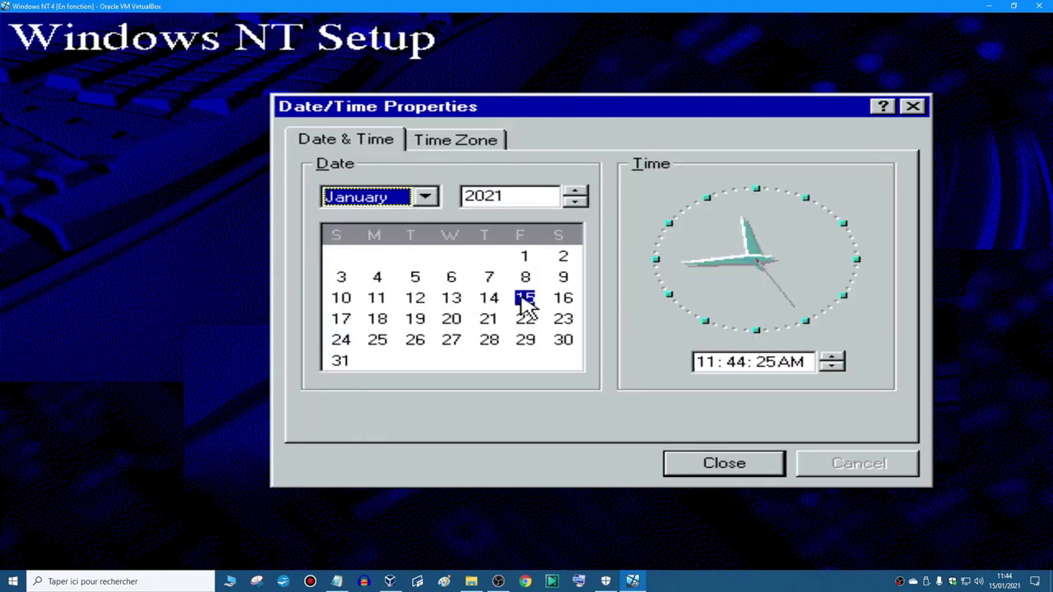
left_click(446, 150)
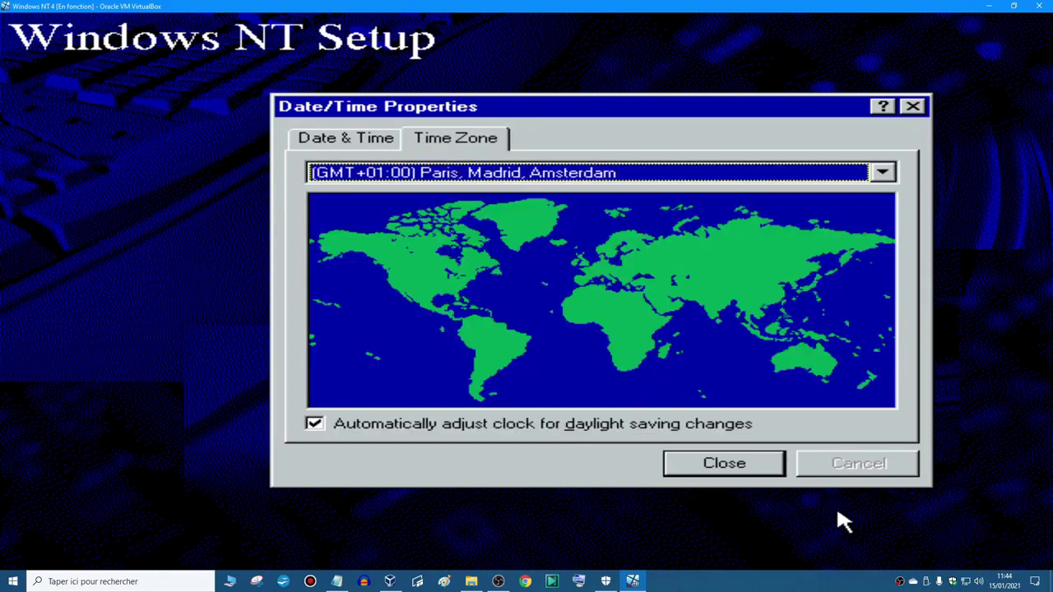
left_click(722, 465)
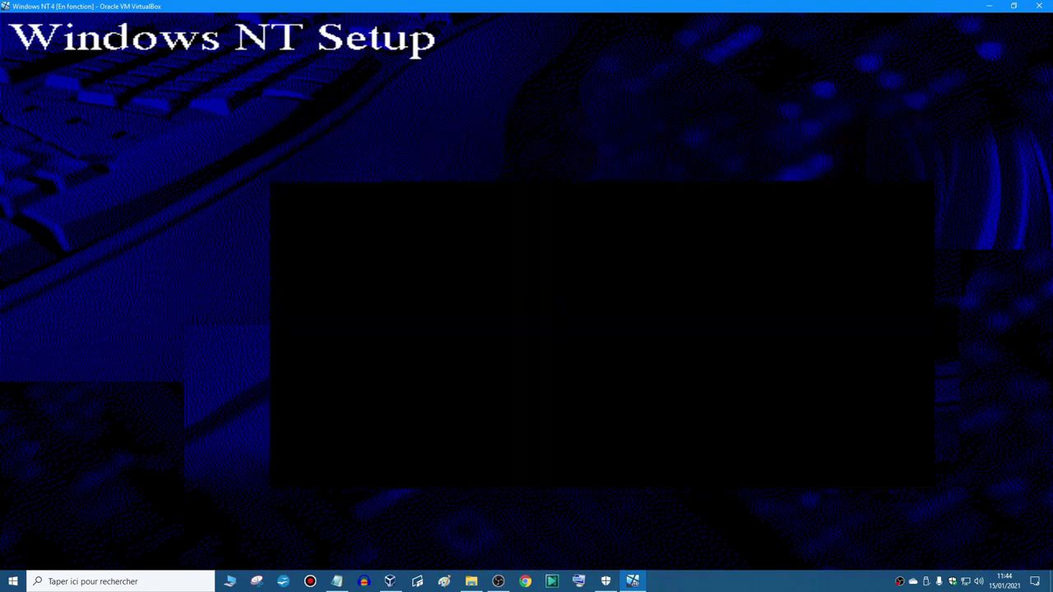
- Set the display to 800 by 600 with 16 Colors and Small Fonts, test it, and apply
left_click(393, 354)
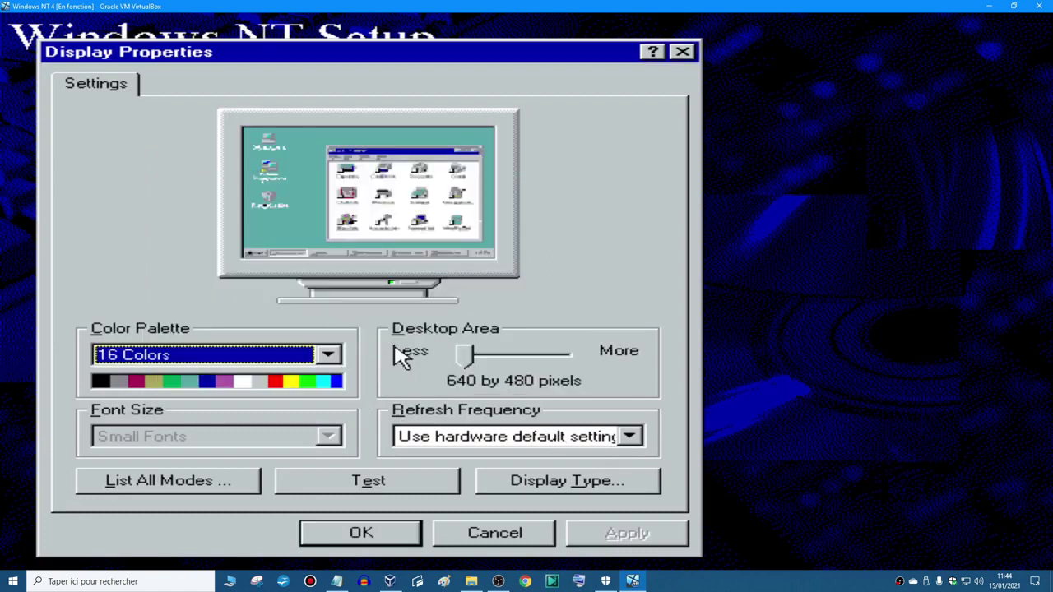
left_click(111, 355)
left_click(324, 354)
left_click_drag(469, 353, 646, 357)
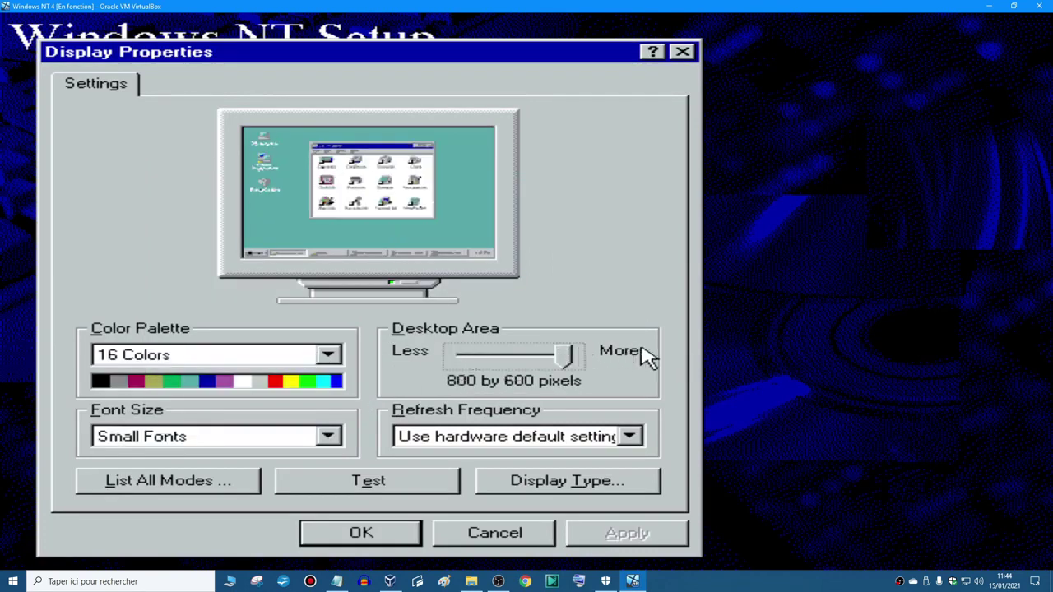
left_click(169, 436)
left_click(167, 436)
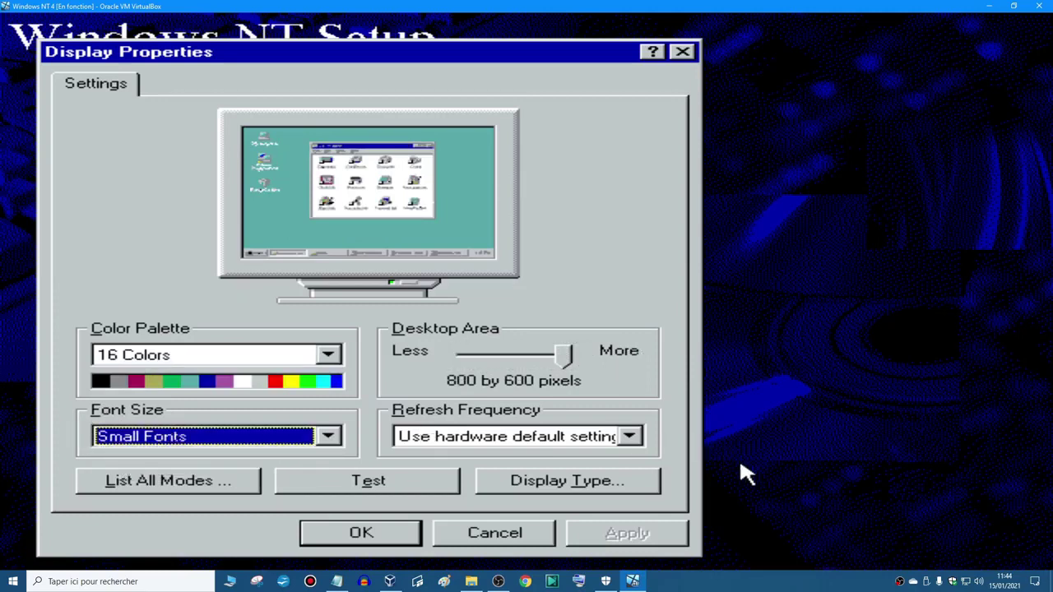
left_click(321, 481)
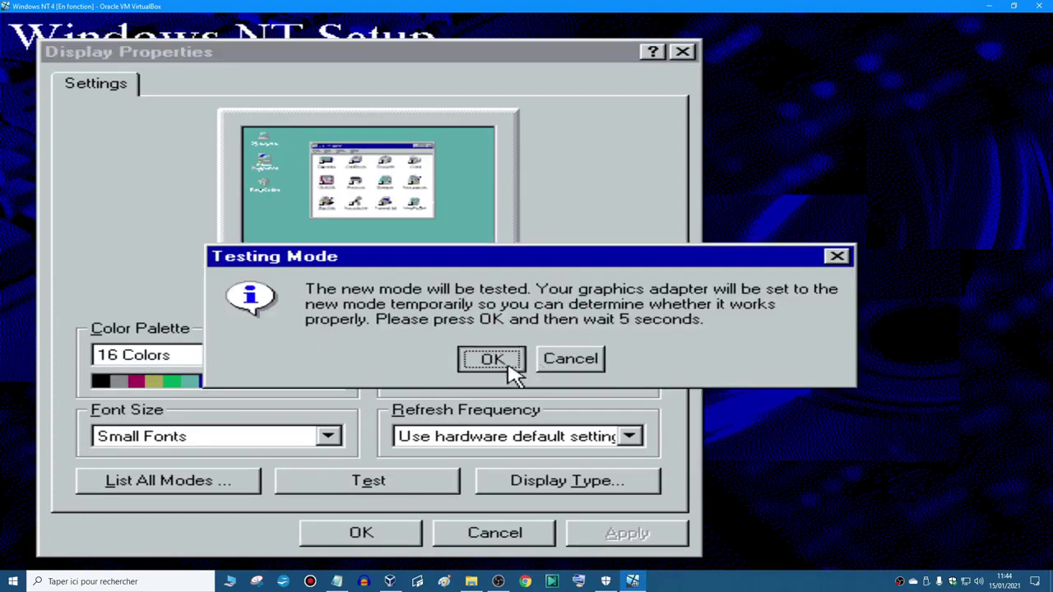
left_click(505, 366)
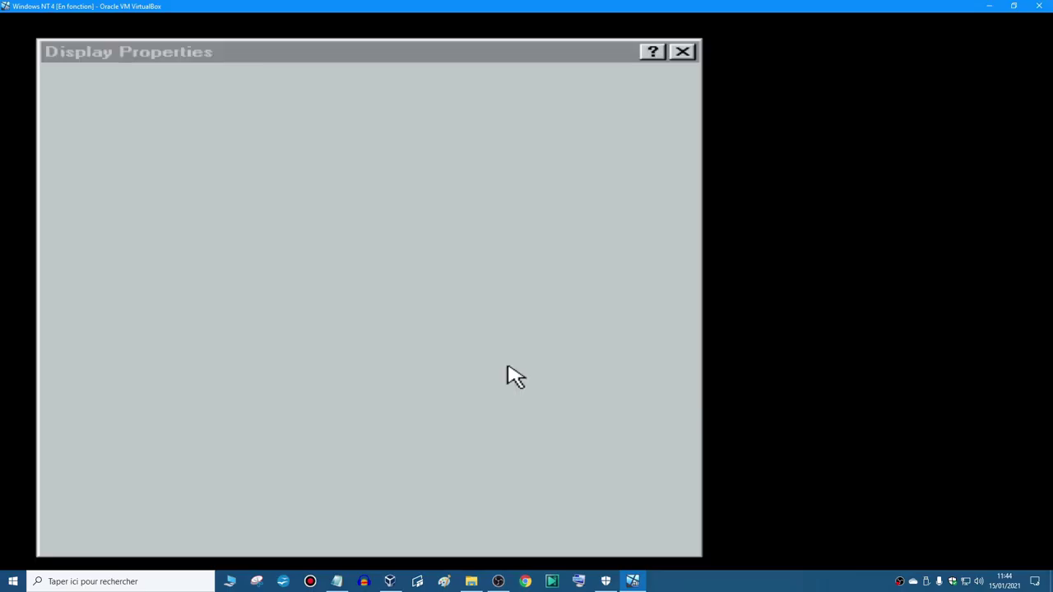
left_click(486, 357)
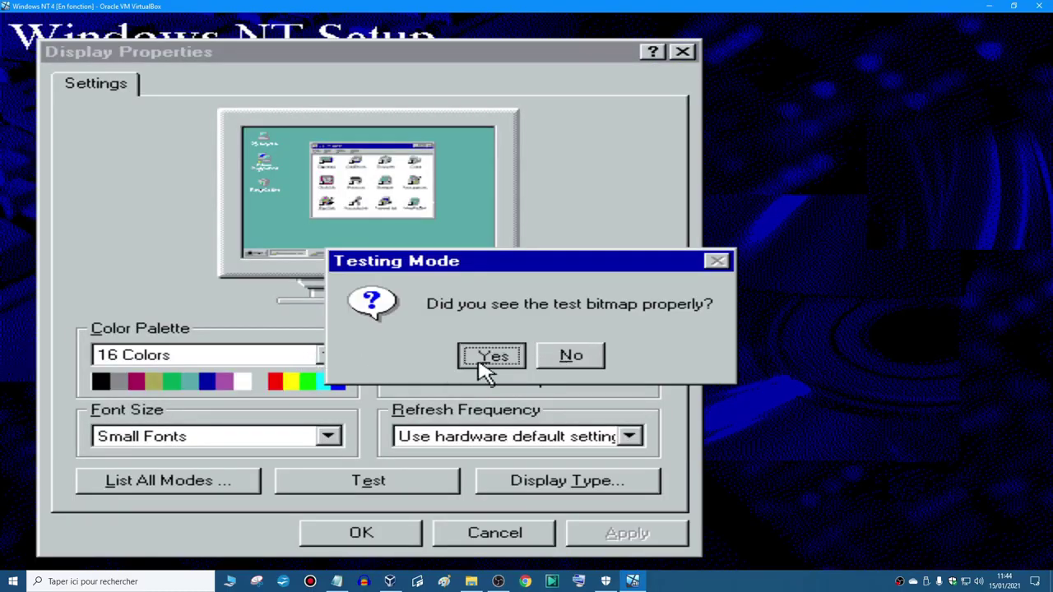
left_click(518, 355)
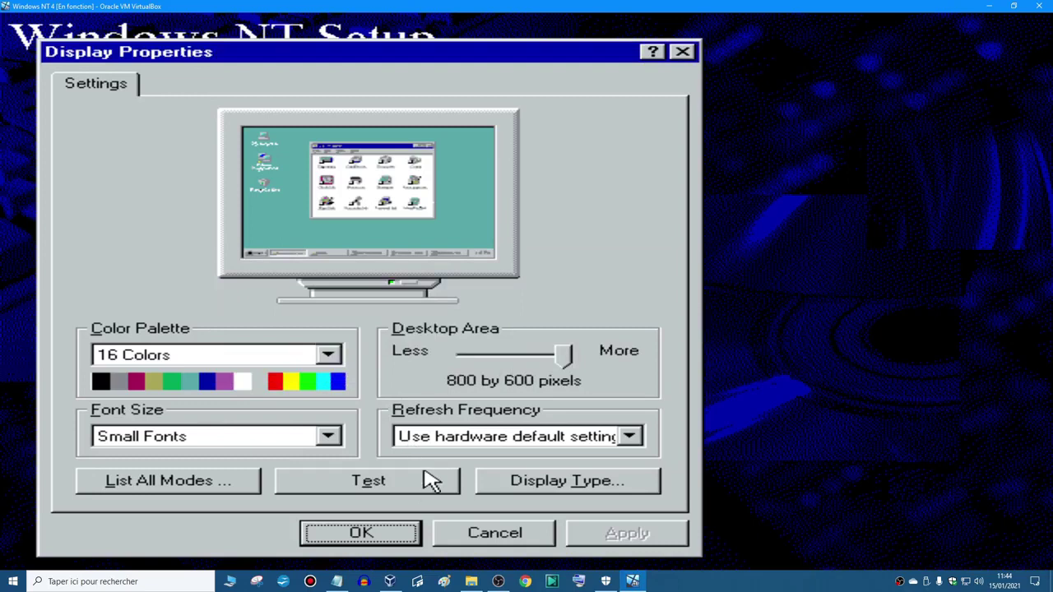
left_click(392, 536)
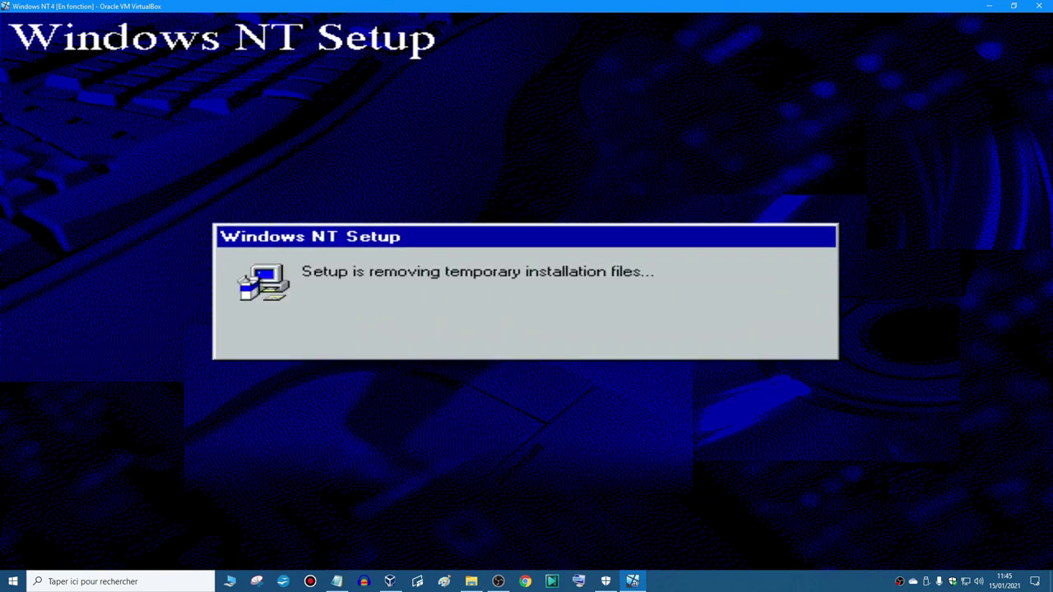
- Eject the installation disc and restart the virtual machine
key("ctrl+Home")
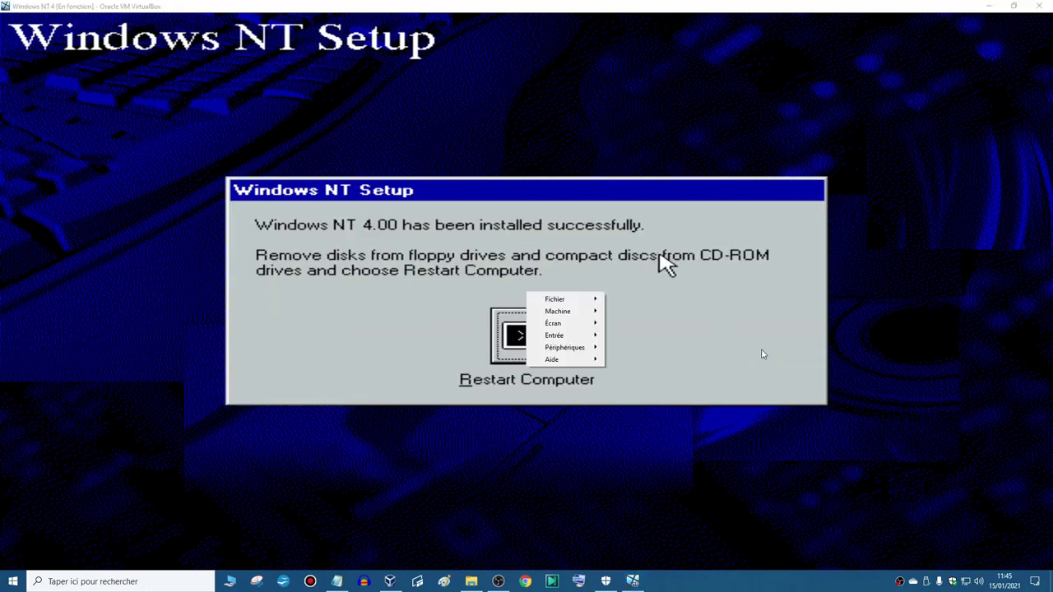
mouse_move(590, 353)
mouse_move(682, 353)
left_click(822, 469)
left_click(503, 320)
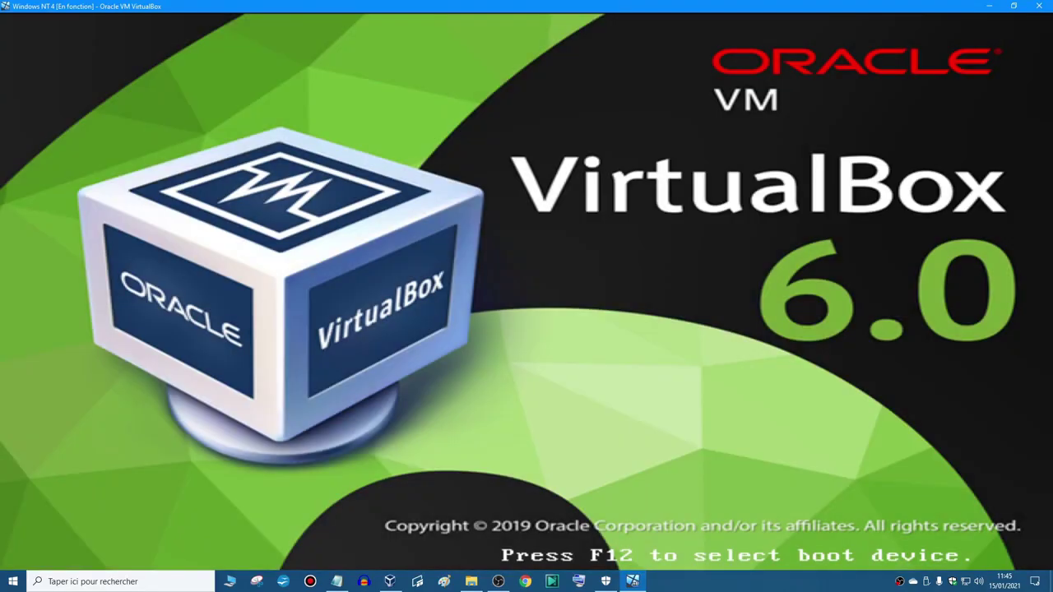
- Boot Windows NT, log on as Administrator, and close the Welcome window
key("Return")
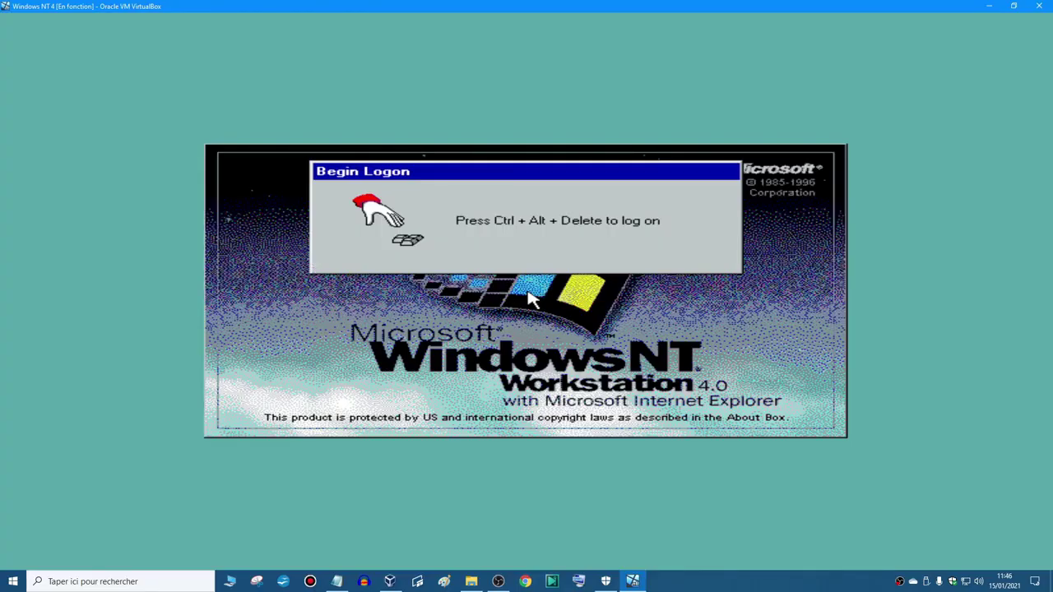
key("ctrl+alt+Delete")
key("Return")
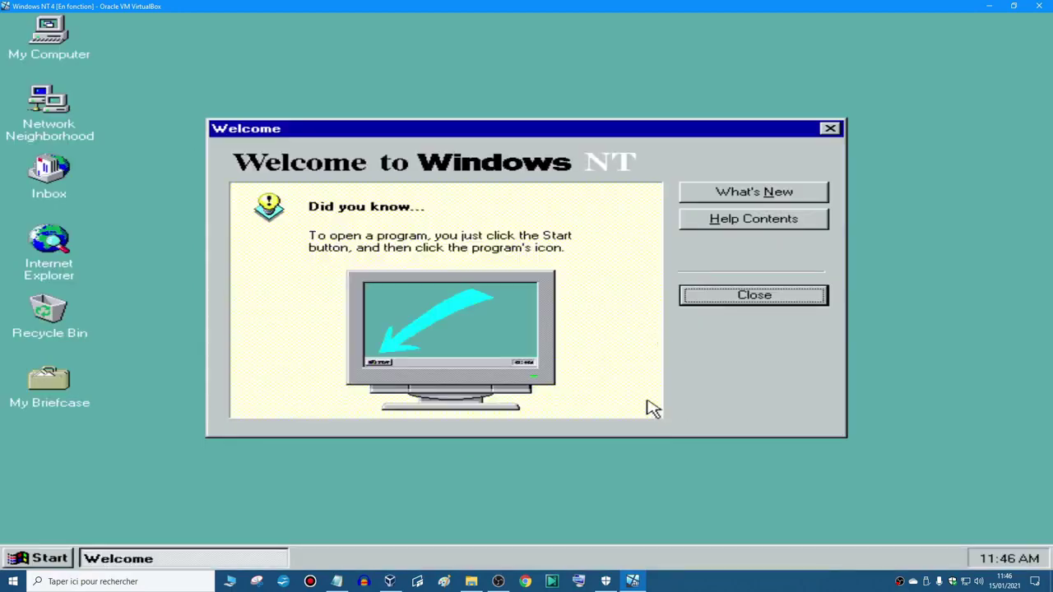
left_click(782, 298)
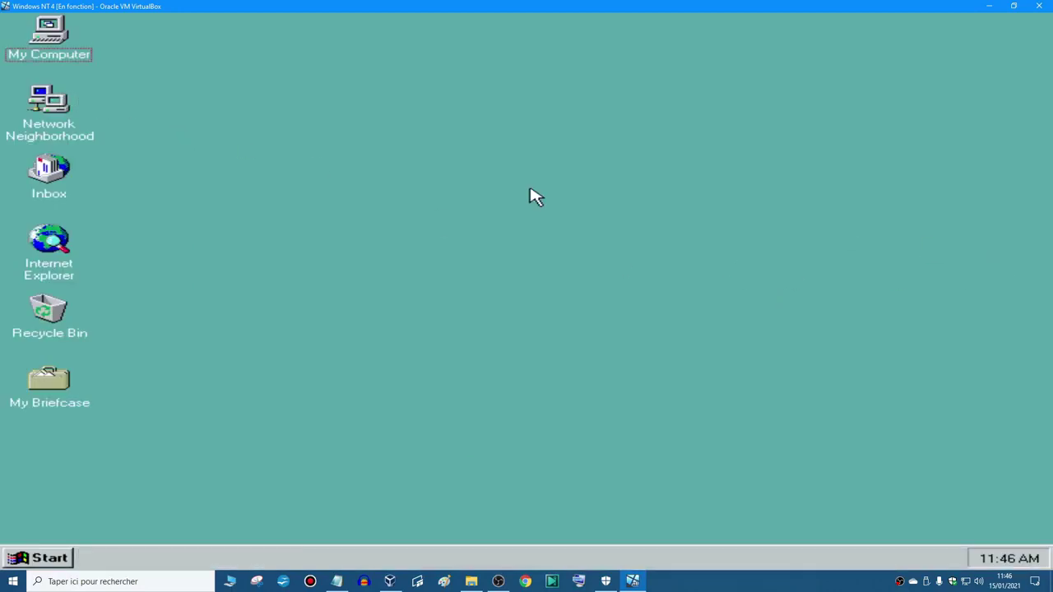
key("ctrl+Home")
- Insert the NTWKS40A.iso disc into the virtual drive and open the Control Panel
mouse_move(558, 349)
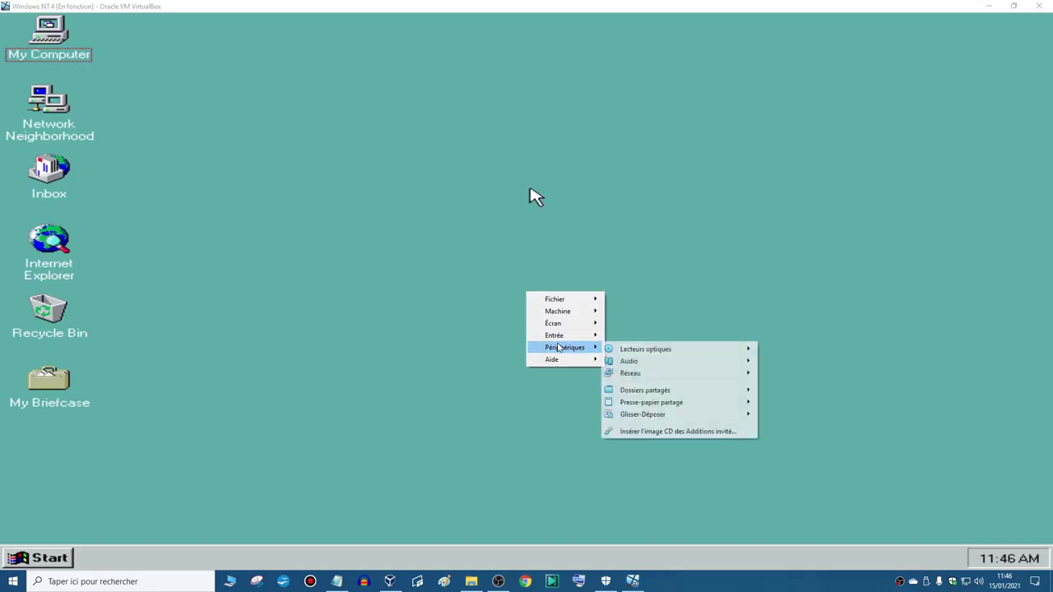
mouse_move(650, 349)
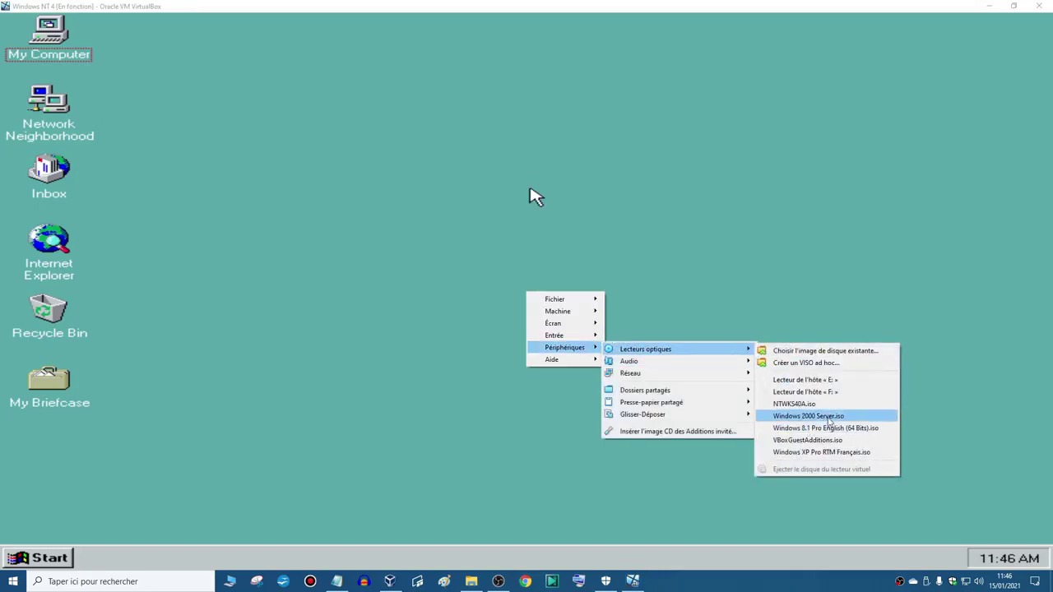
left_click(789, 404)
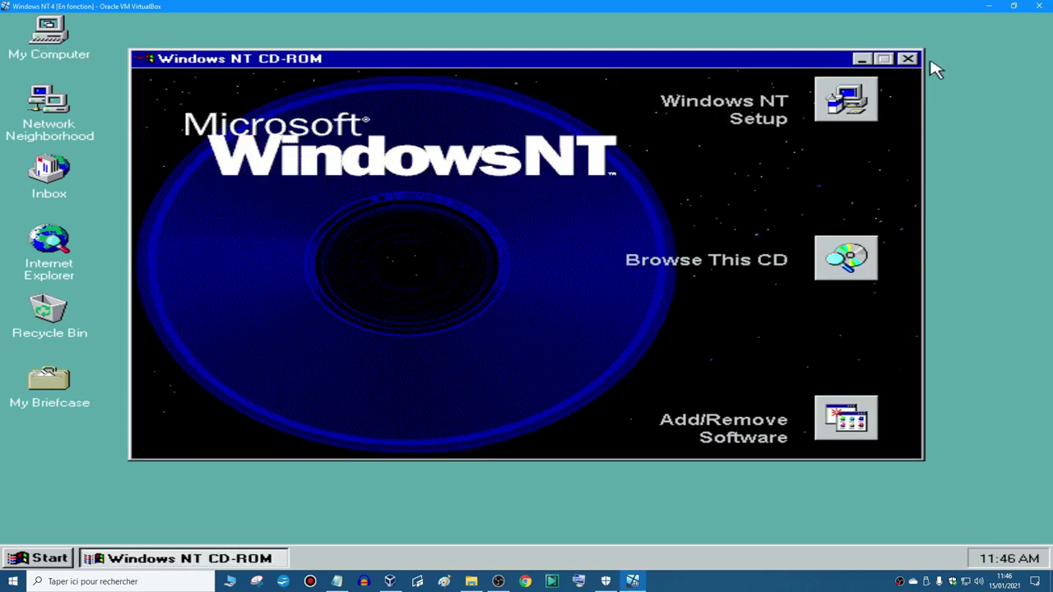
left_click(909, 58)
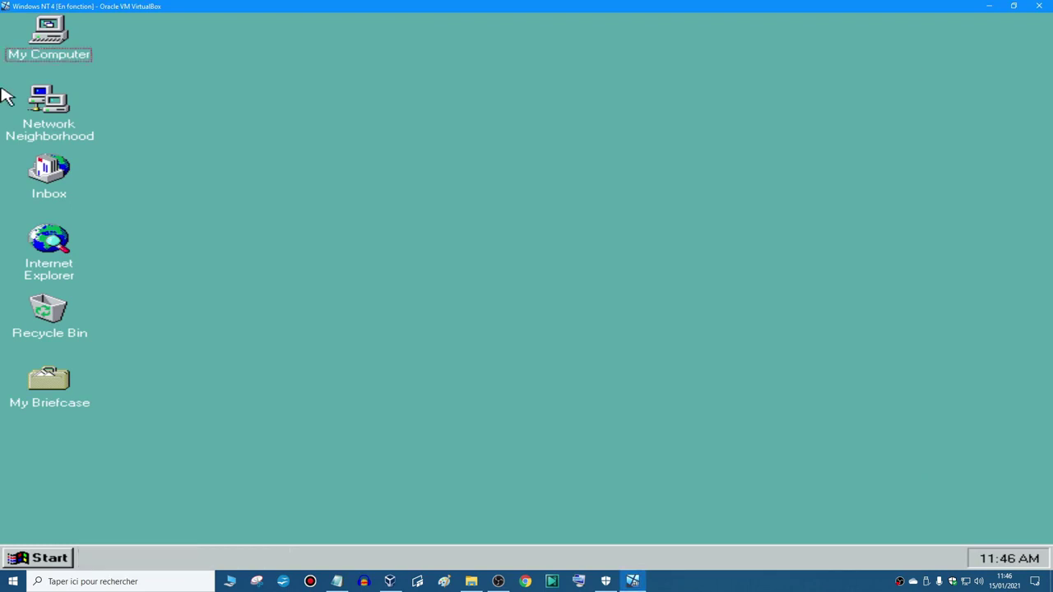
left_click(27, 562)
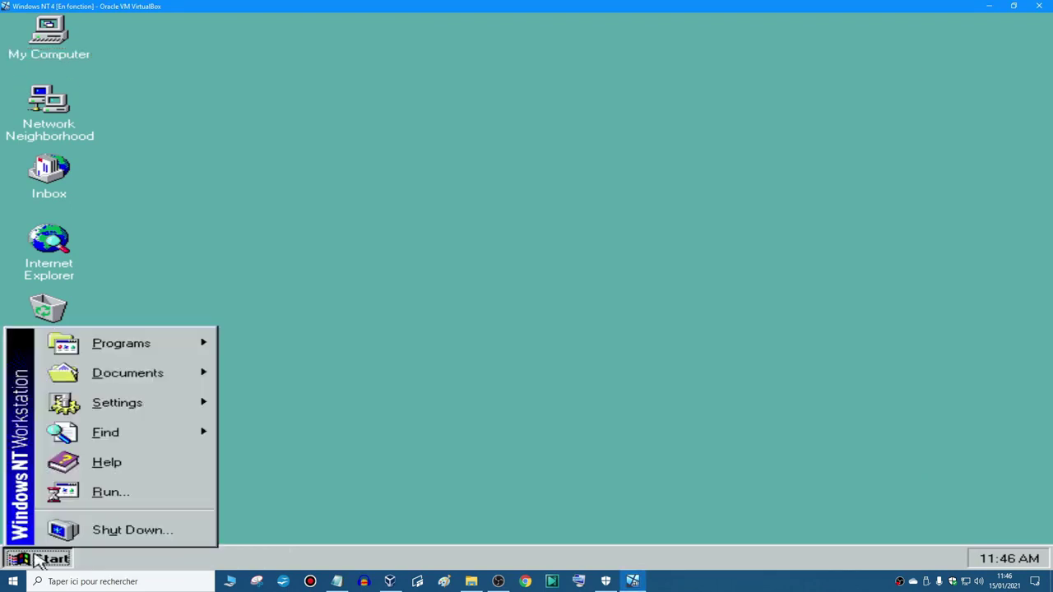
left_click(222, 403)
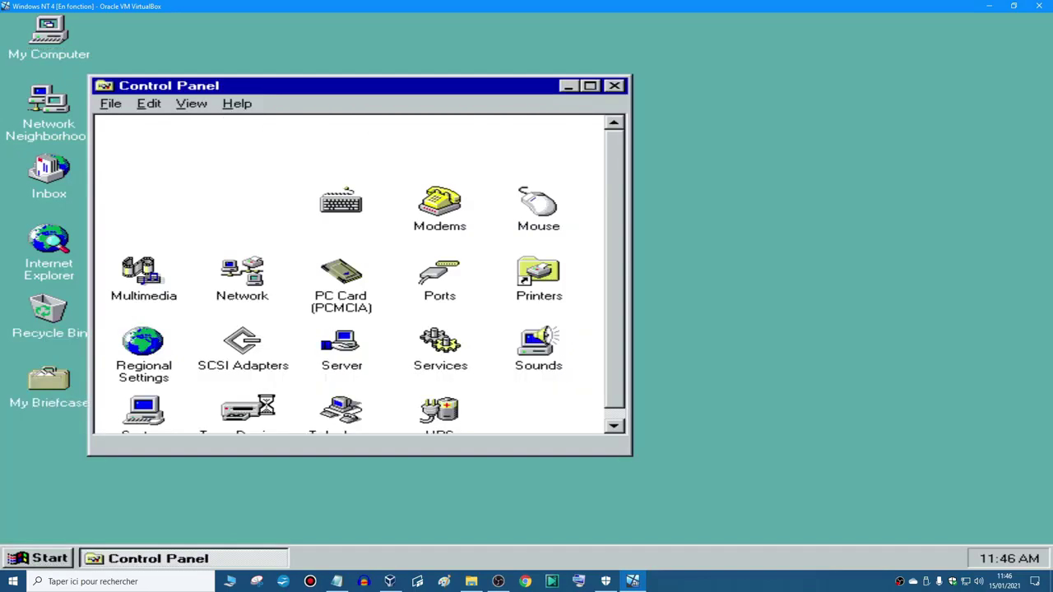
- Add the Creative Labs Sound Blaster 1.X, Pro, 16 driver with default I/O and MPU401 disabled
double_click(143, 284)
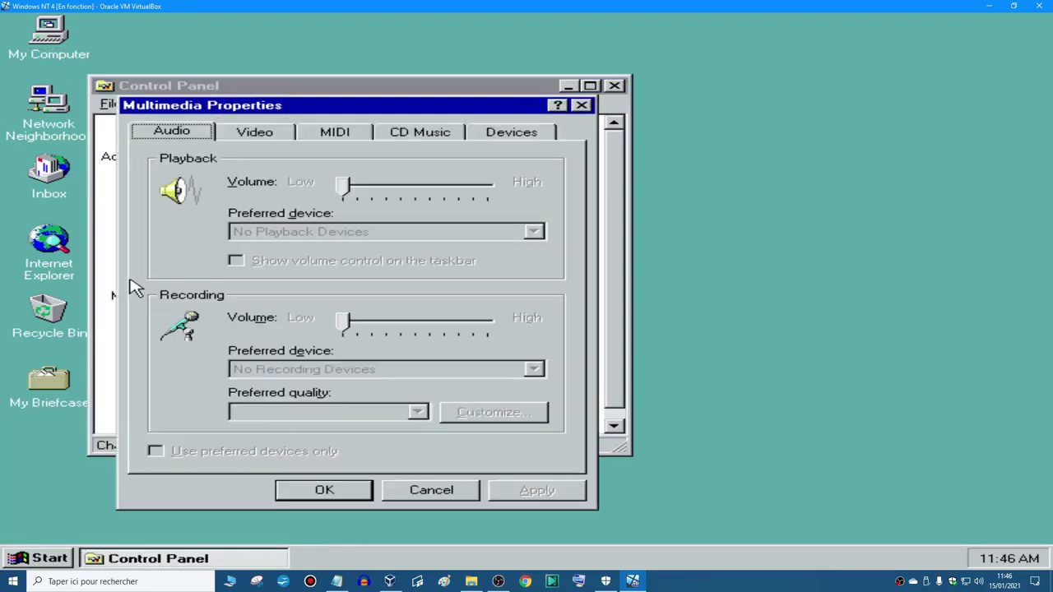
left_click(510, 139)
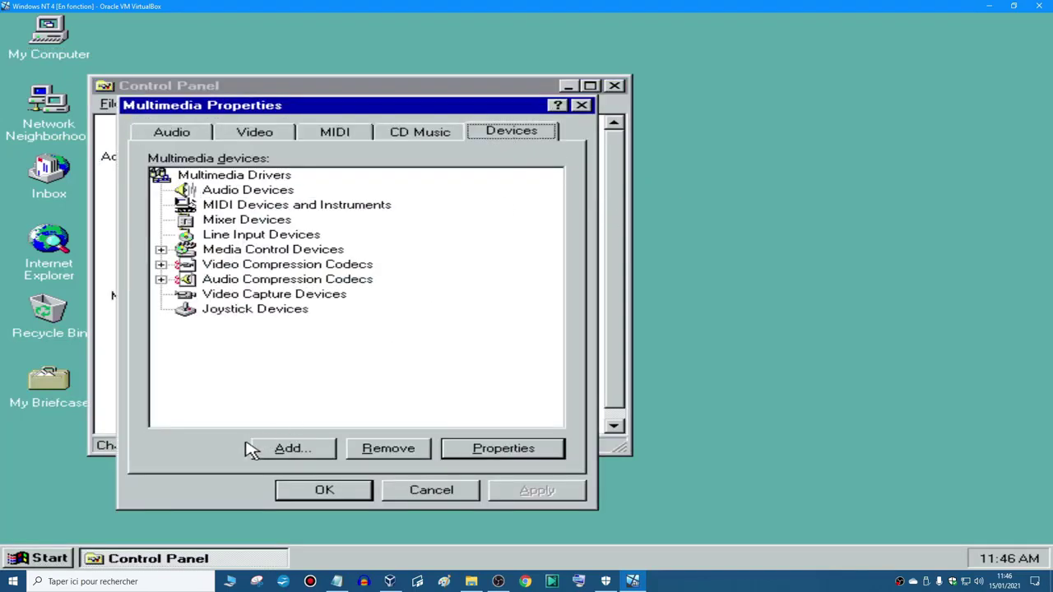
left_click(260, 448)
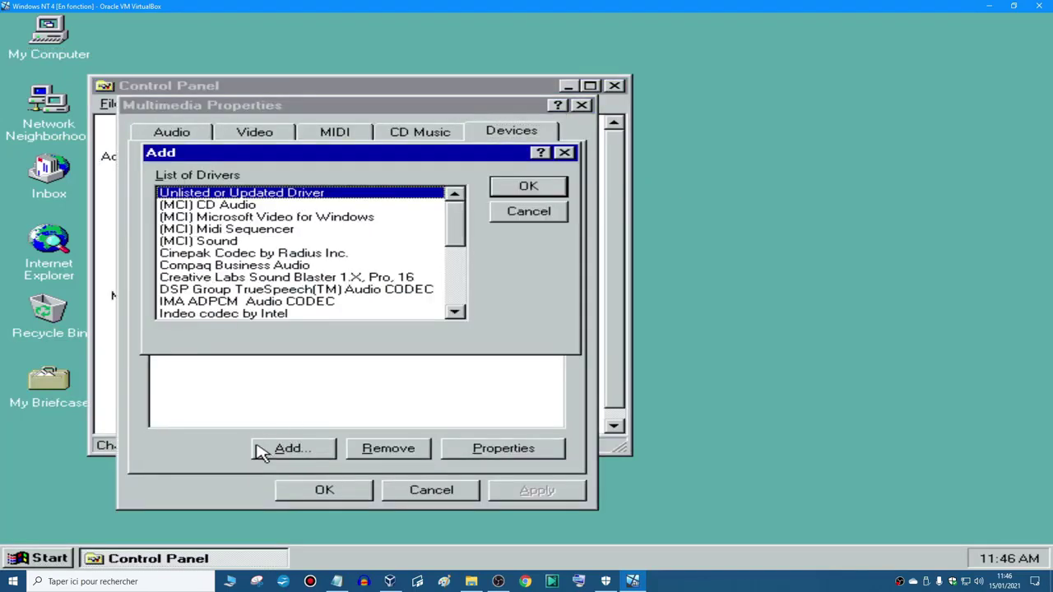
left_click(298, 280)
left_click(528, 187)
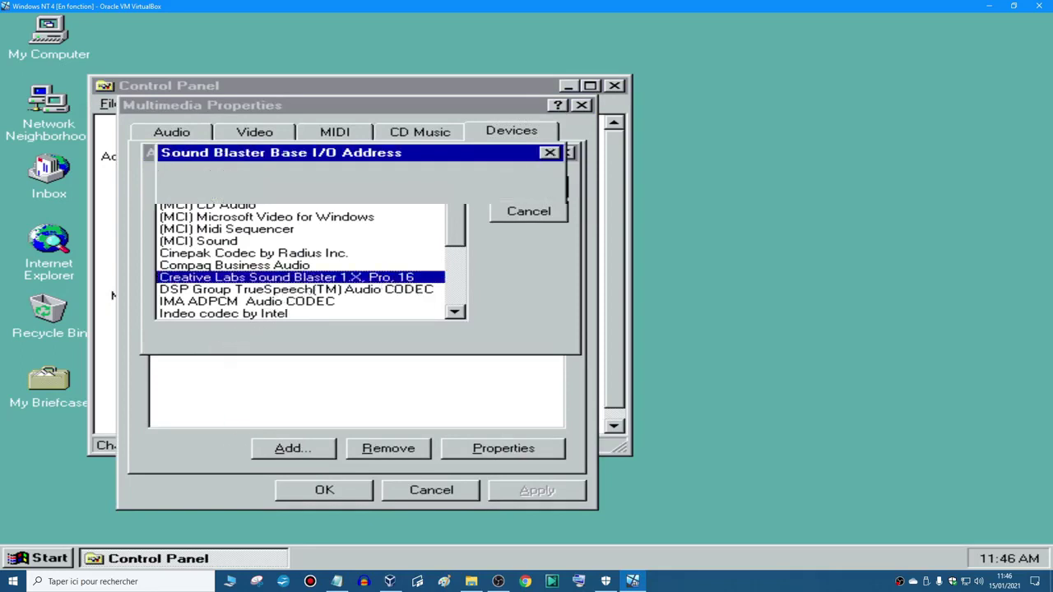
left_click(499, 193)
left_click(346, 348)
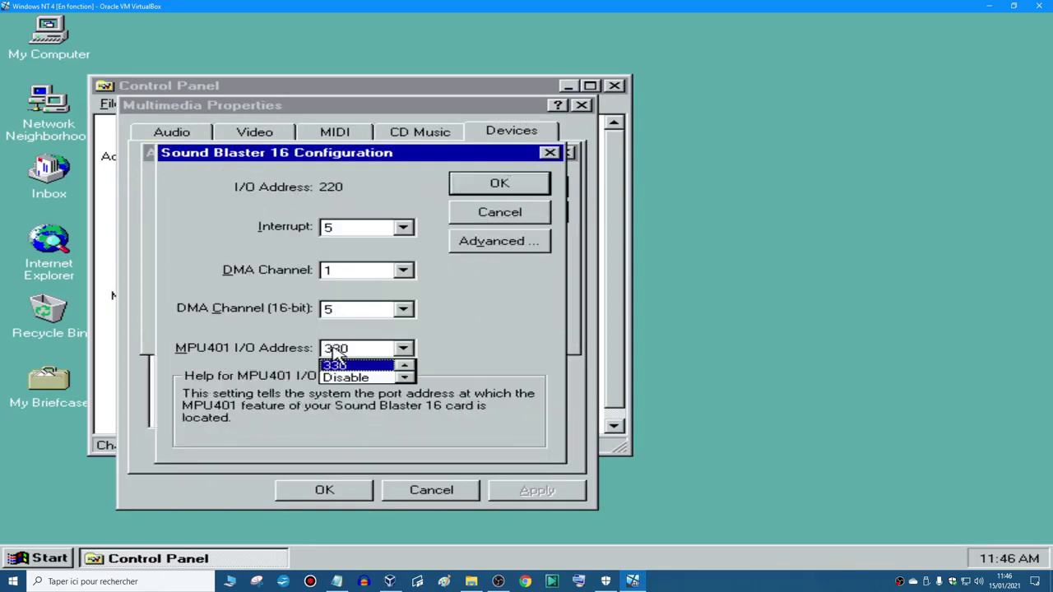
left_click(348, 371)
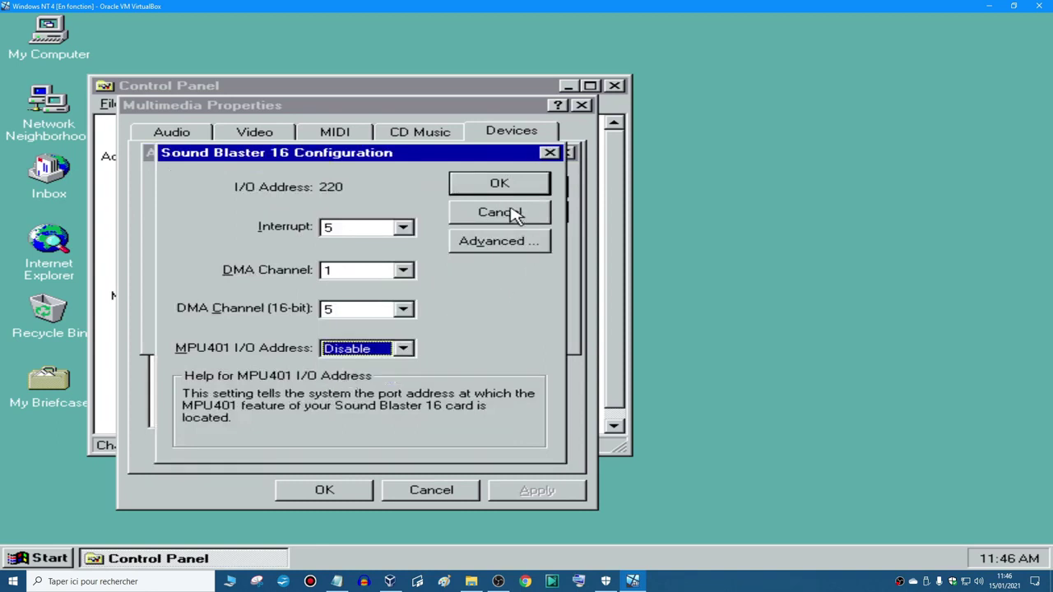
left_click(499, 185)
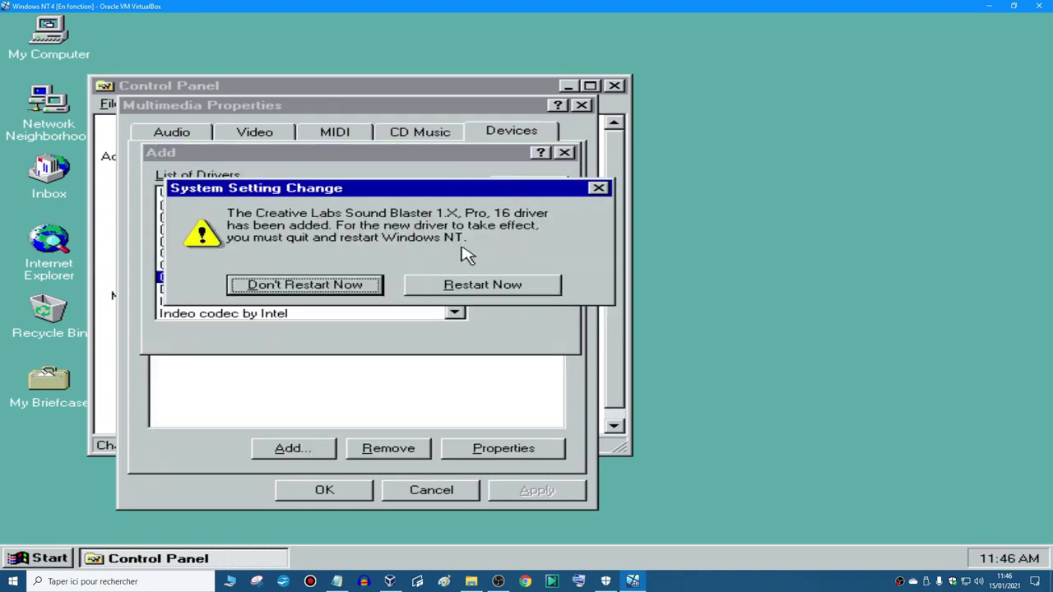
- Eject the disc, postpone the restart, and close Control Panel and Multimedia Properties
key("Control_R+Home")
mouse_move(564, 347)
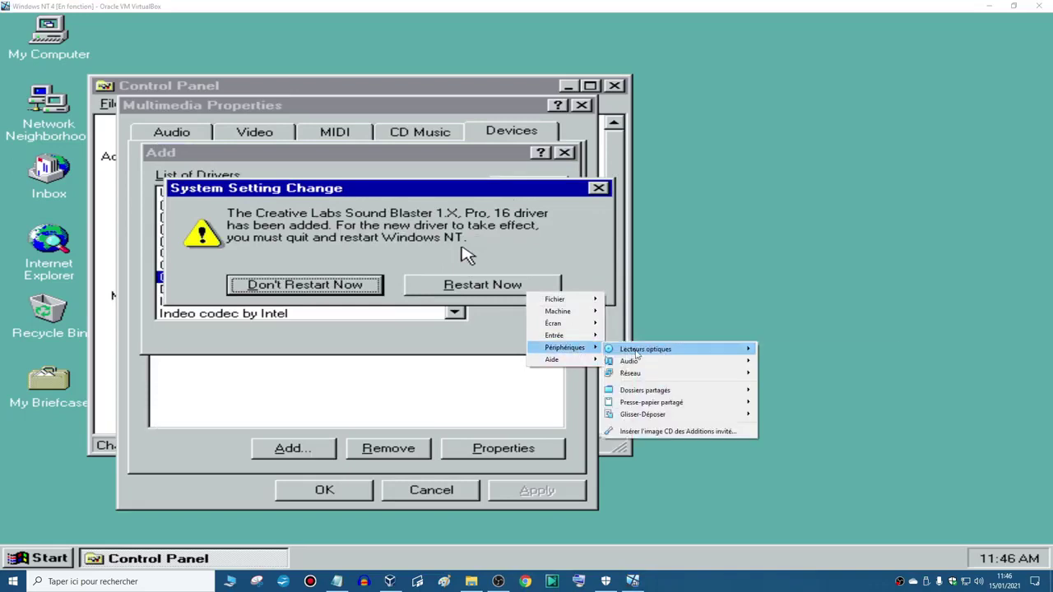
mouse_move(645, 349)
left_click(810, 470)
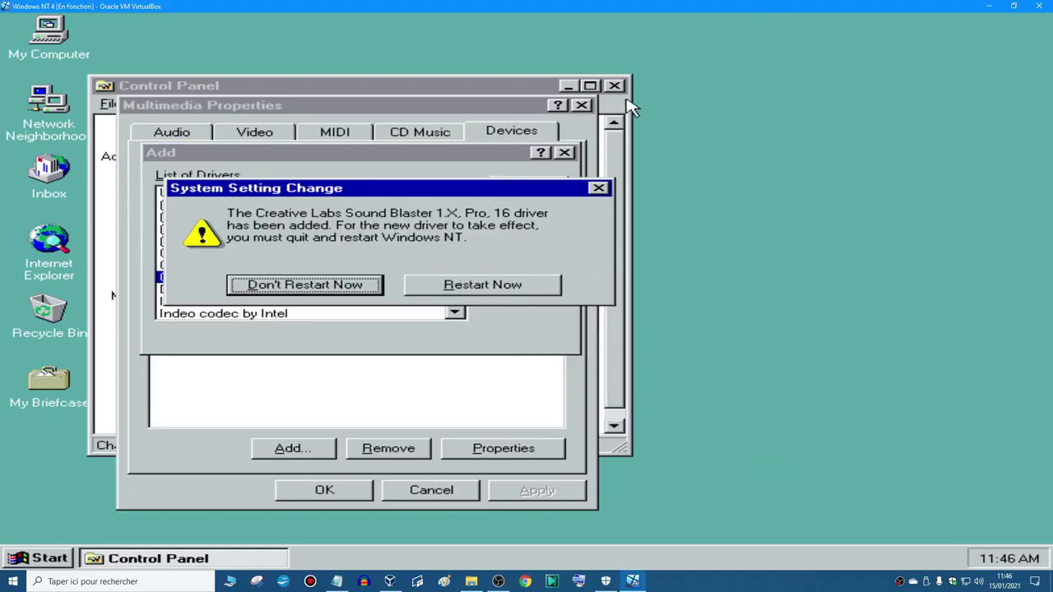
left_click(590, 86)
key("alt+F4")
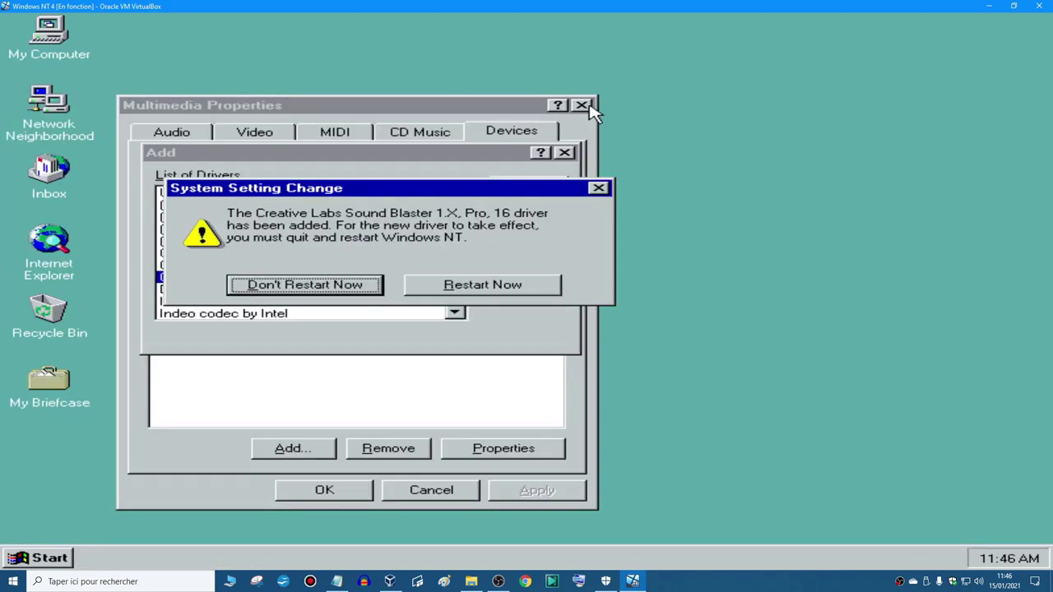
left_click(644, 489)
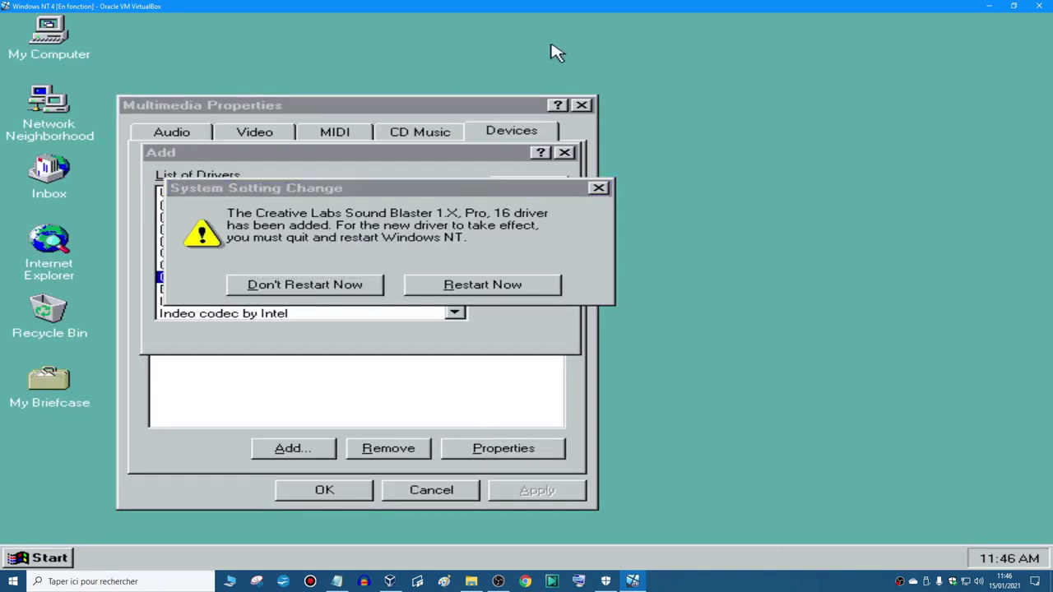
left_click(583, 105)
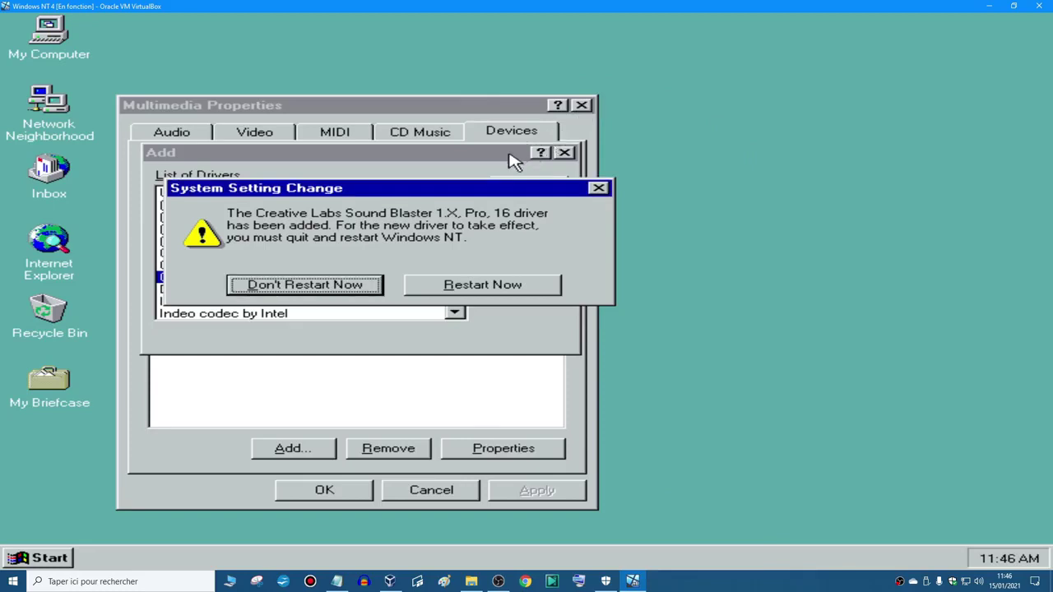
left_click(318, 288)
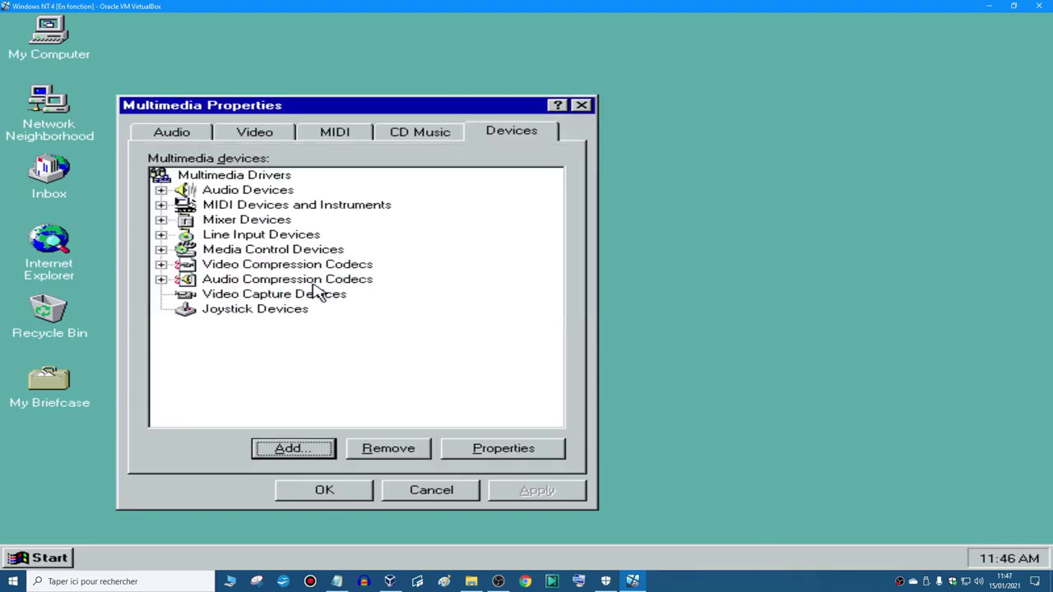
left_click(584, 105)
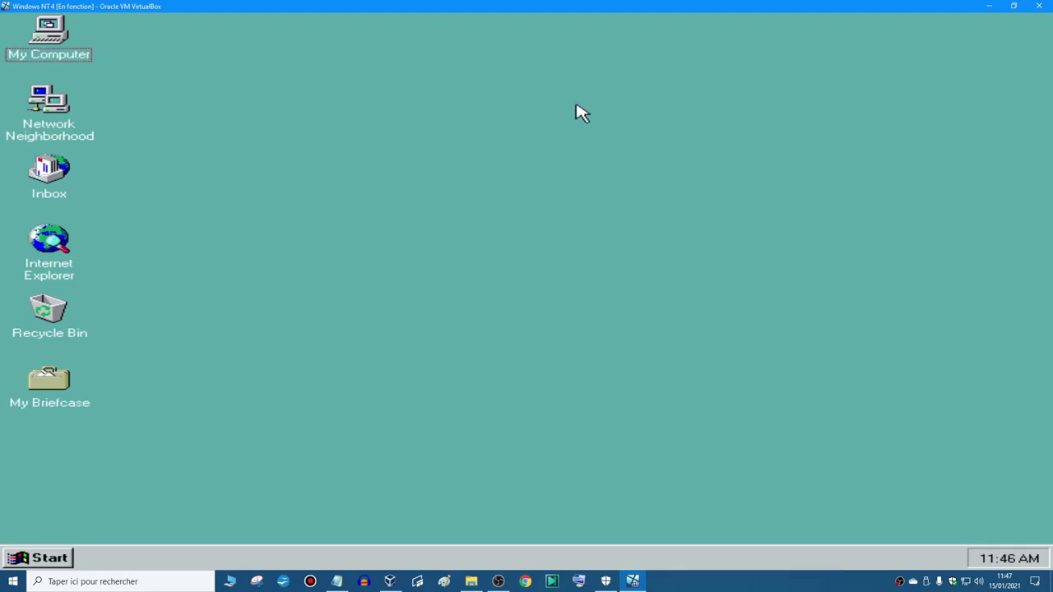
- Load the Guest Additions disc, install it without Start menu entries, and reboot
key("ctrl+Home")
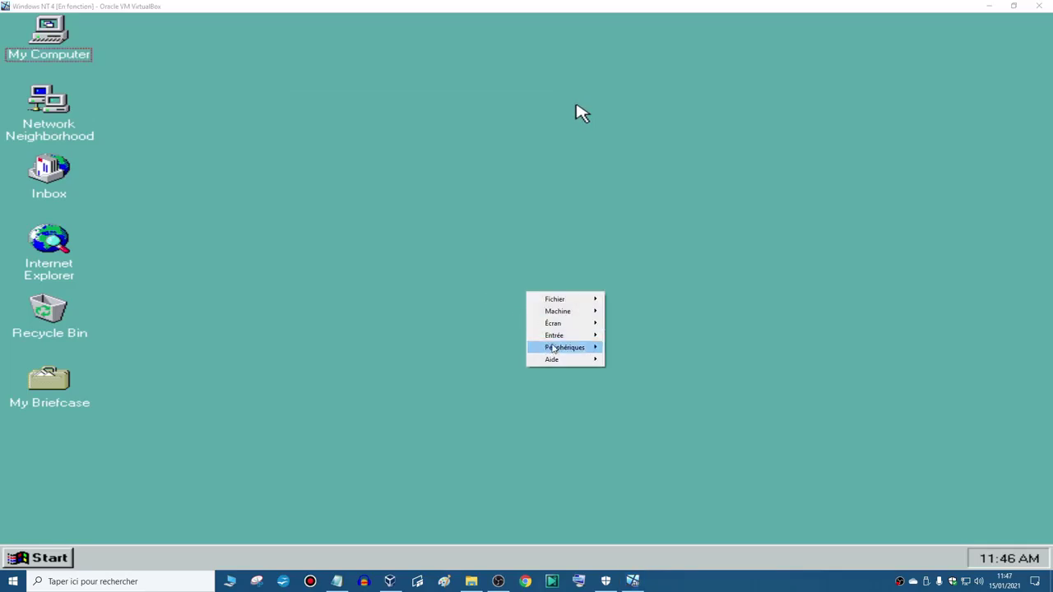
mouse_move(565, 347)
left_click(664, 315)
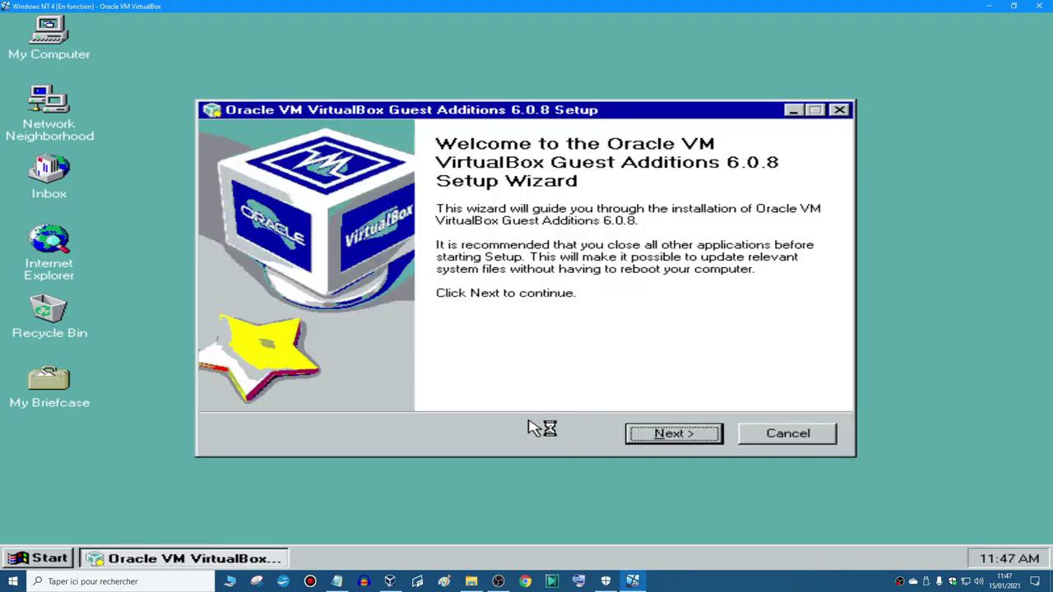
key("Return")
key("Return")
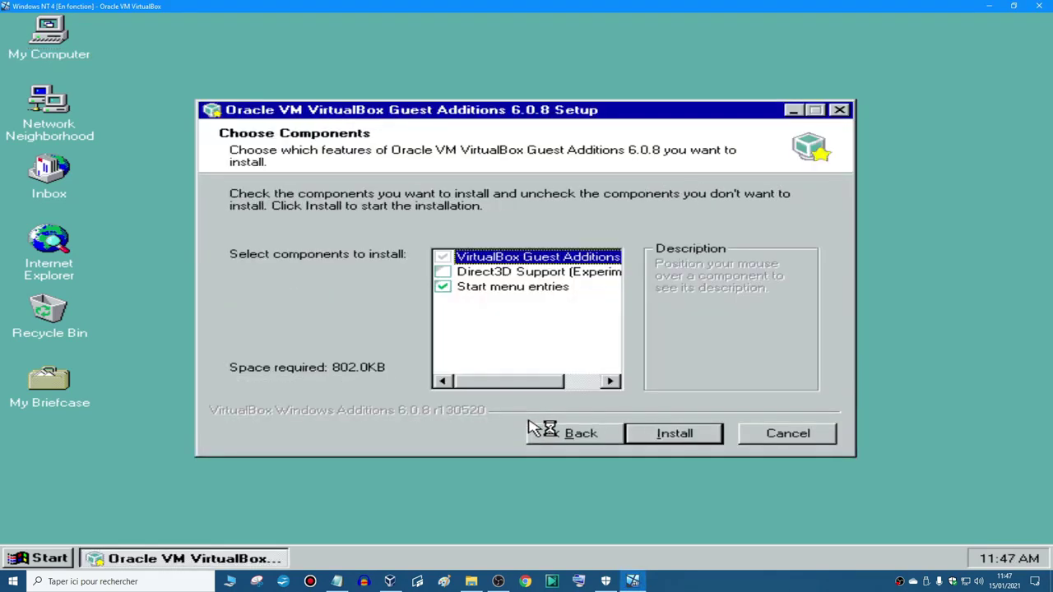
left_click(444, 288)
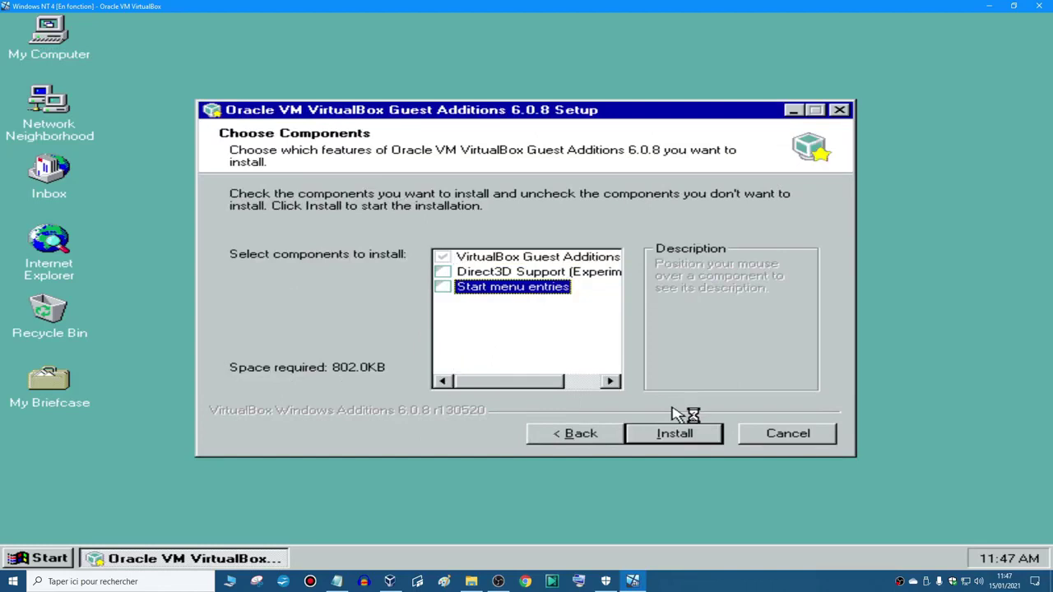
left_click(705, 435)
left_click(479, 331)
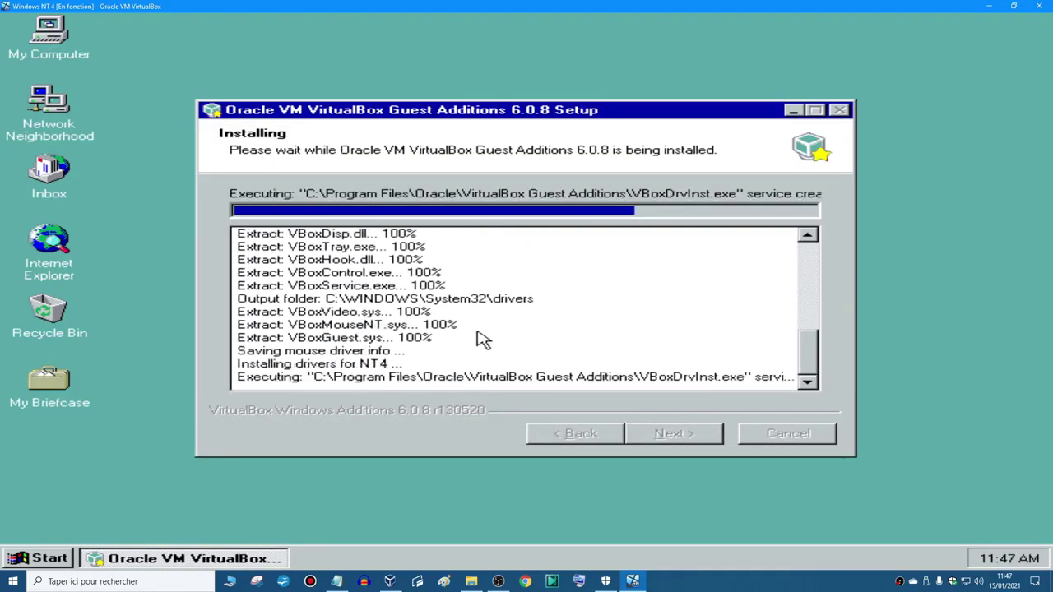
left_click(682, 436)
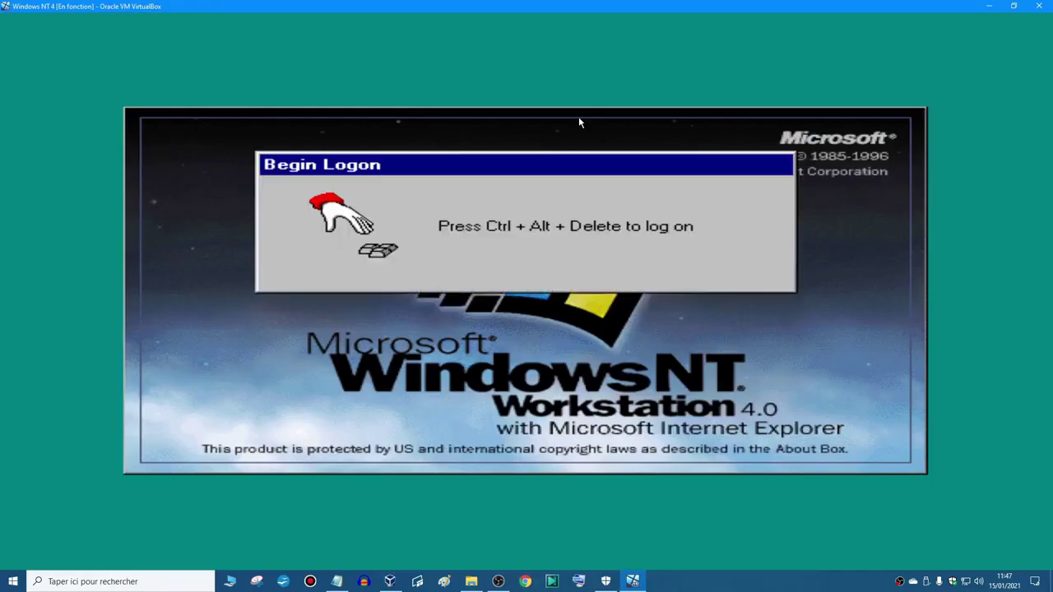
- Log on to Windows NT, then dismiss the Welcome screen and VBoxService error report
key("ctrl+alt+Delete")
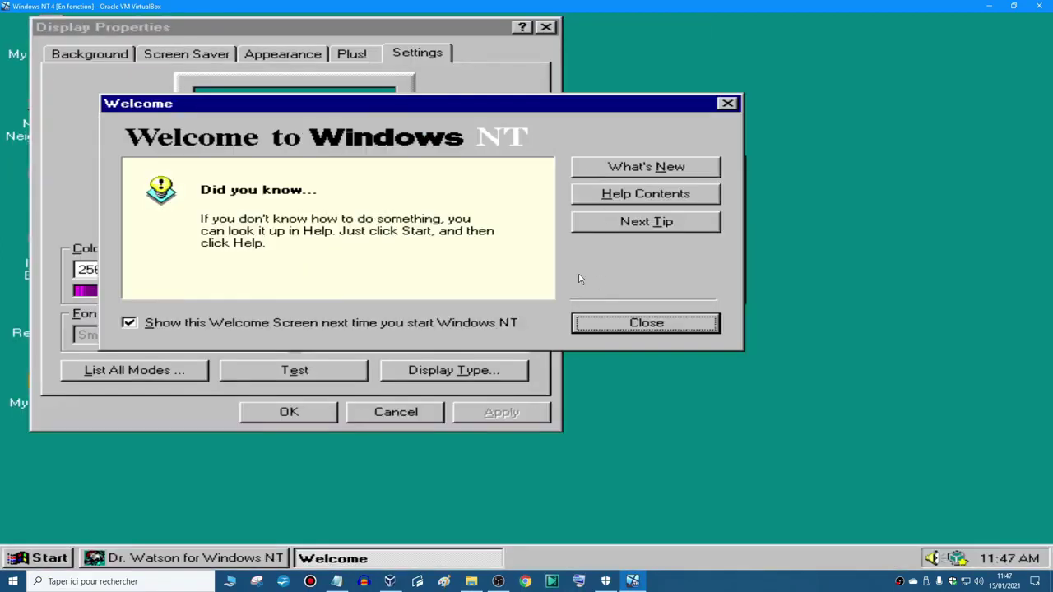
left_click(634, 323)
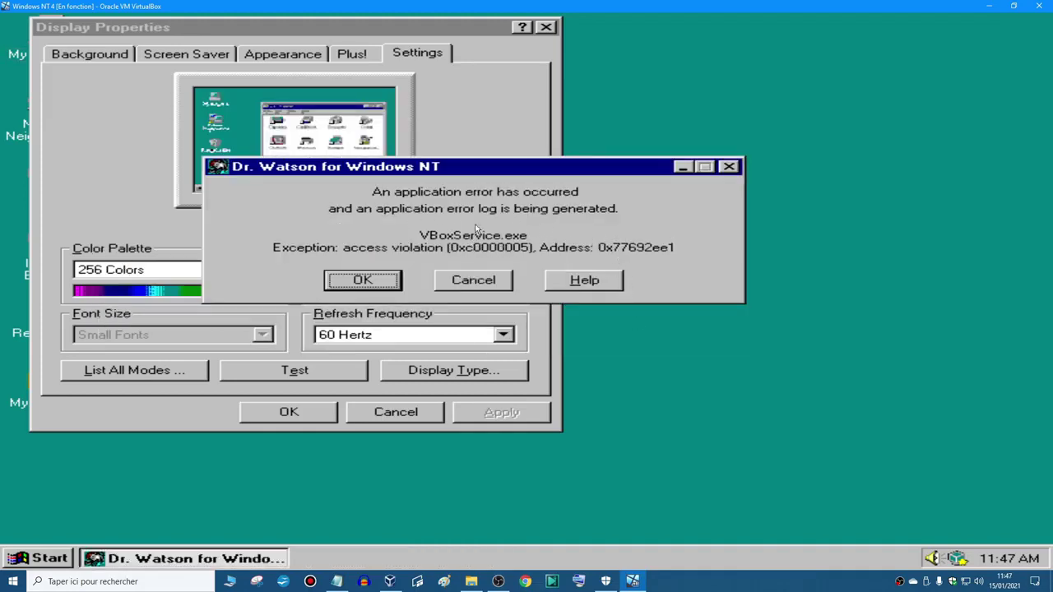
left_click(457, 282)
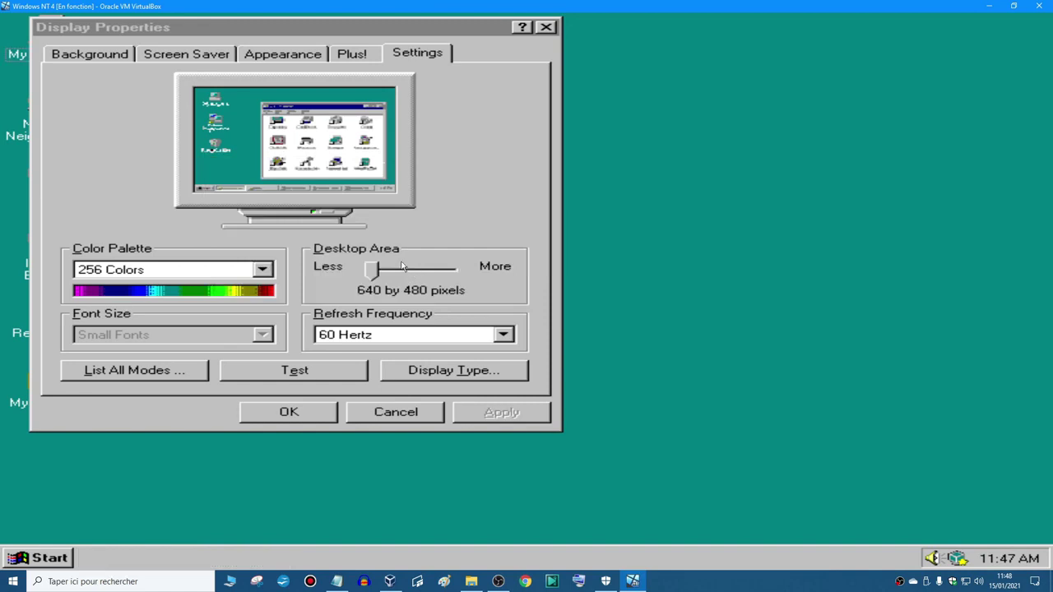
- Leave the colour palette unchanged and switch the VM to scaled window mode
left_click_drag(343, 39, 621, 104)
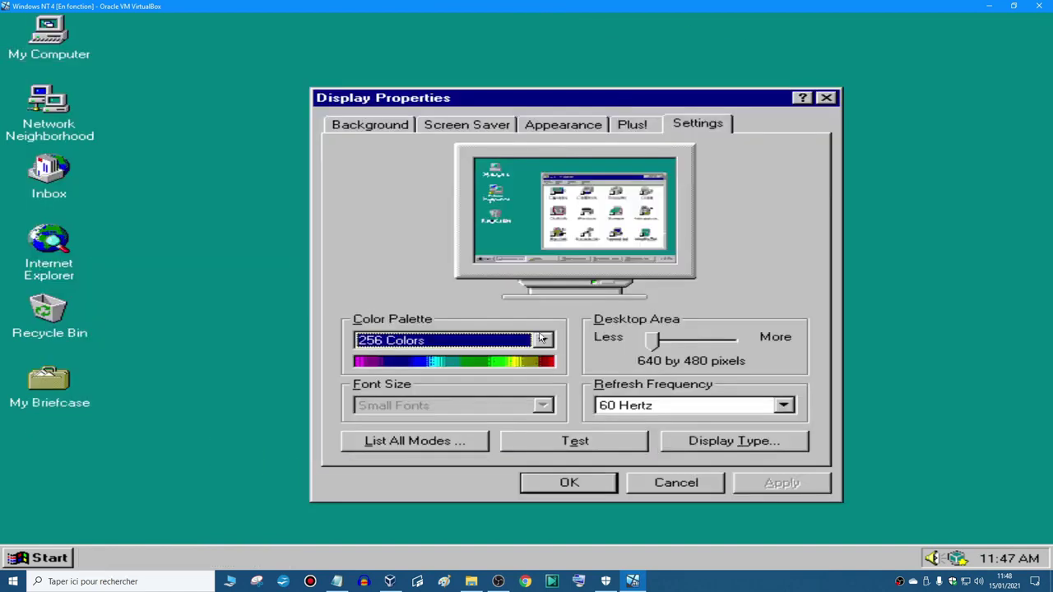
left_click(541, 338)
left_click(498, 343)
key("ctrl+Home")
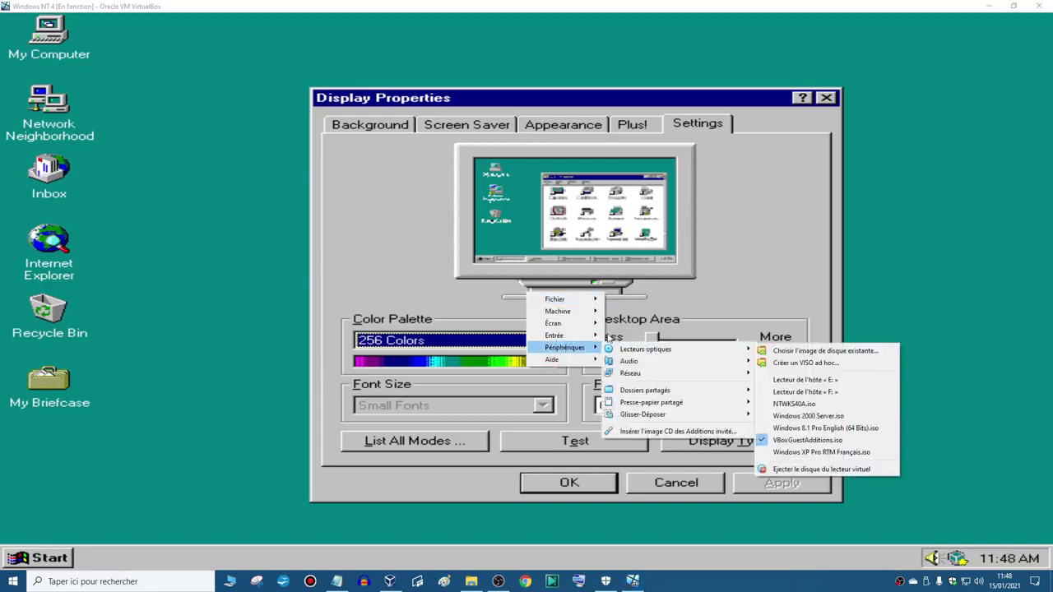
mouse_move(586, 326)
left_click(649, 348)
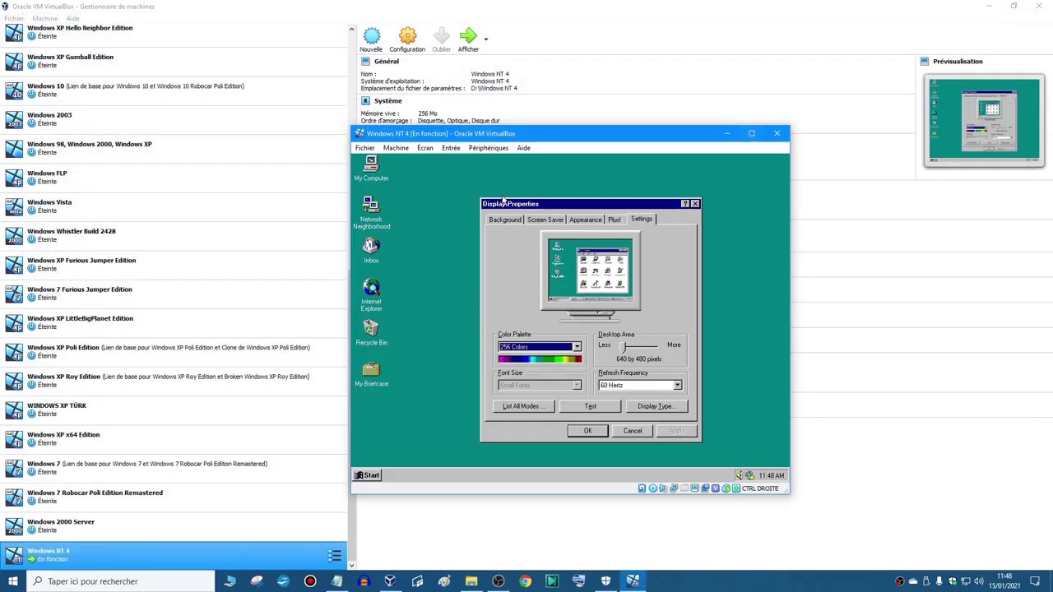
- Return the VM to full screen mode and discard a trial desktop area change
left_click(426, 148)
left_click(452, 162)
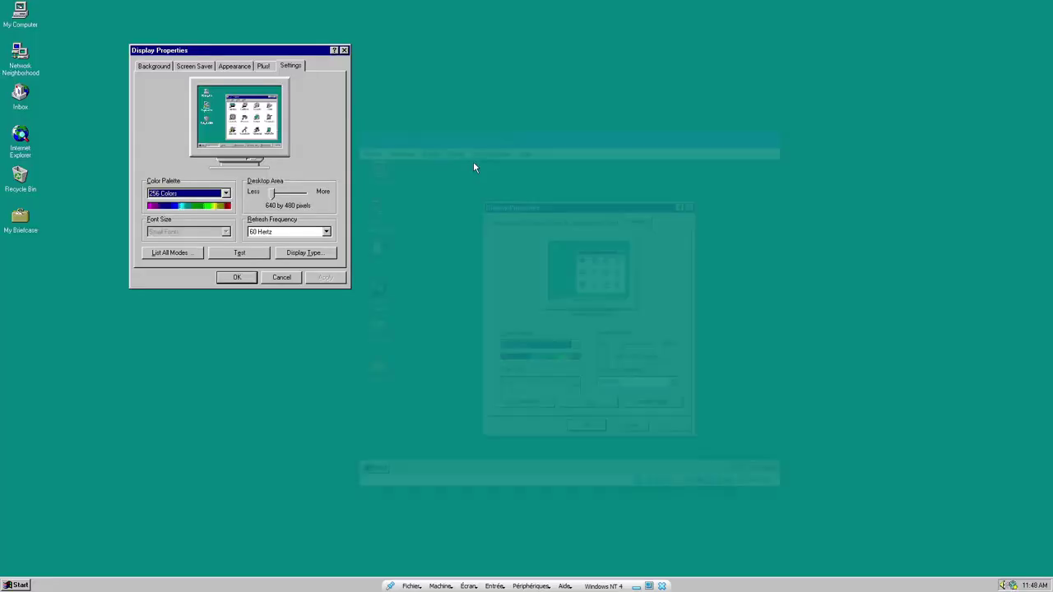
left_click_drag(273, 200, 321, 202)
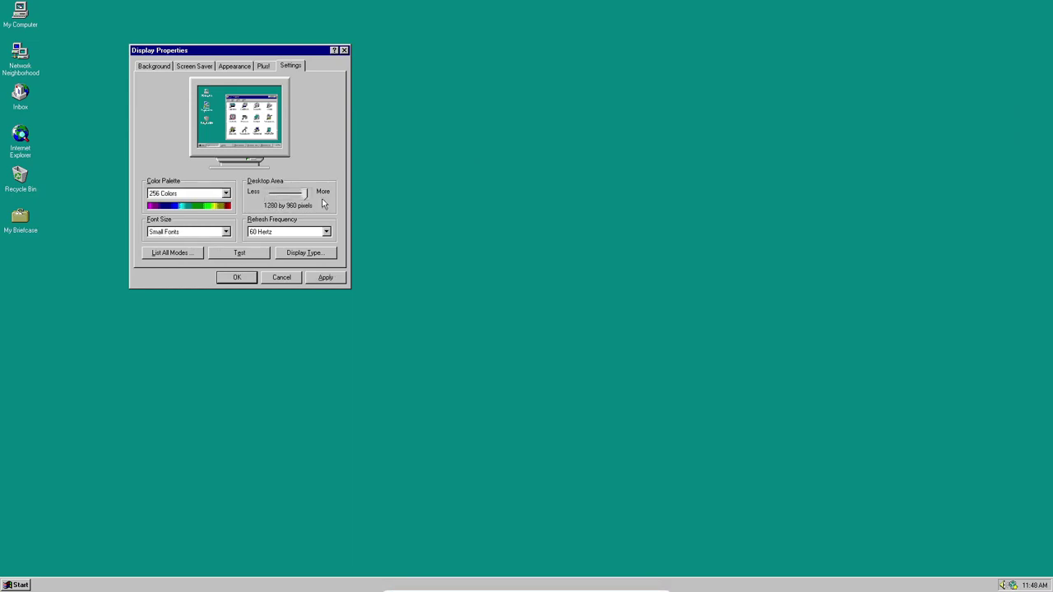
left_click(281, 278)
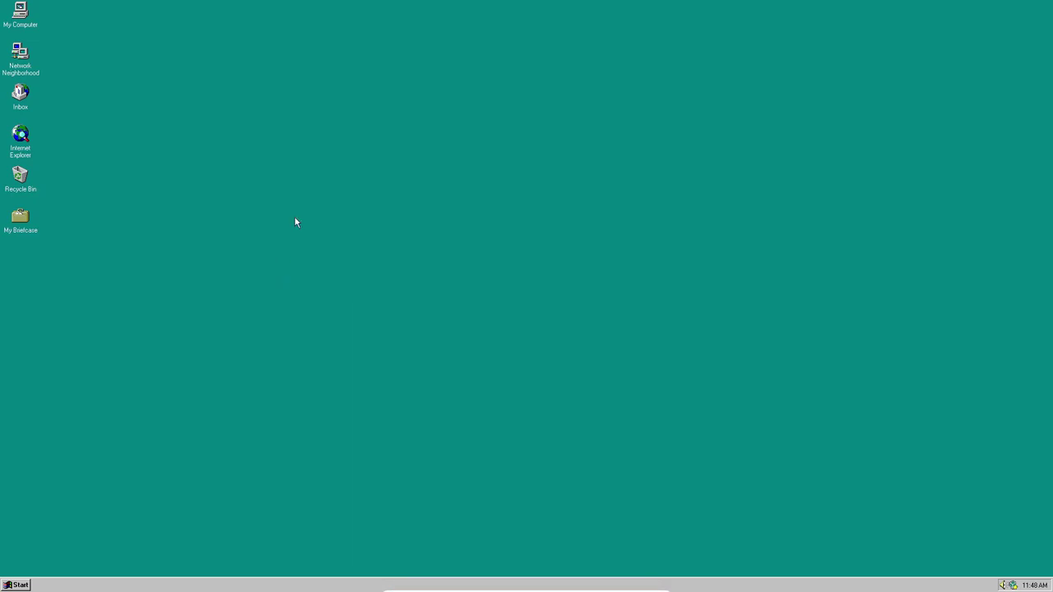
- Check in Display Properties that the desktop runs at 1920 by 1080 True Color, then close it
right_click(306, 185)
left_click(326, 251)
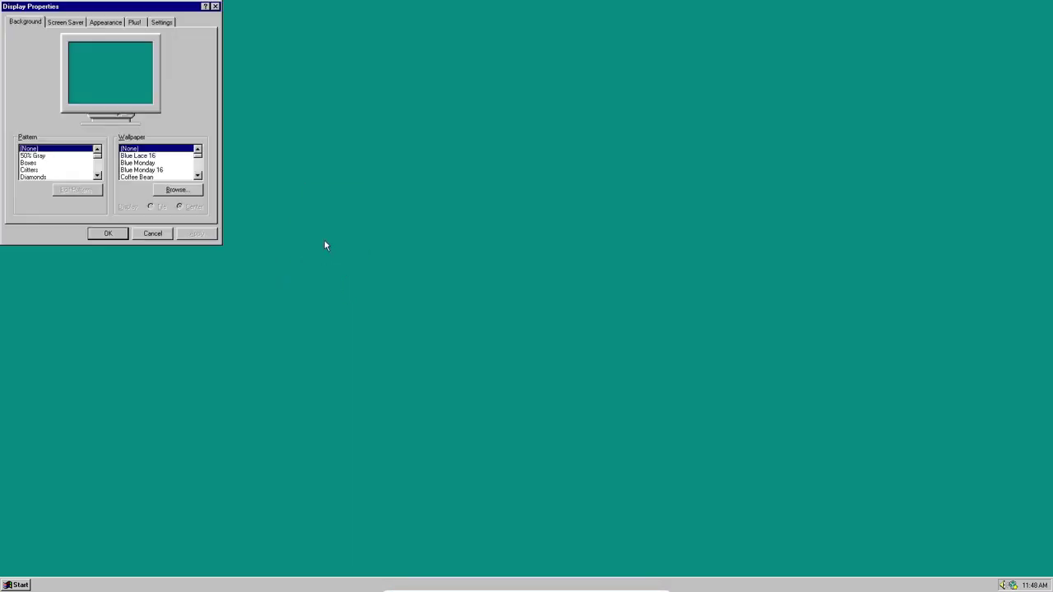
left_click(165, 23)
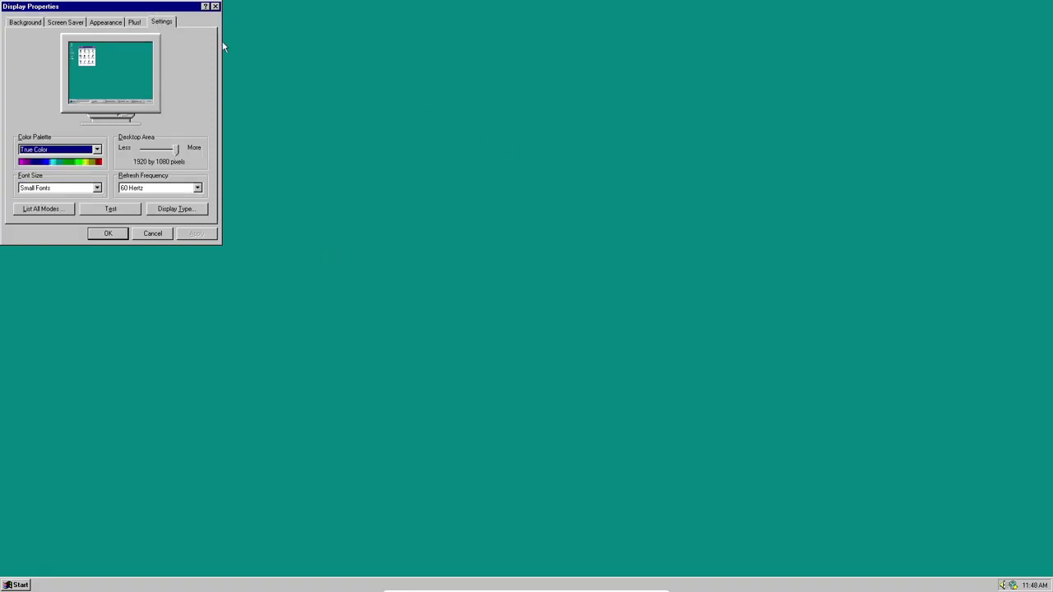
left_click_drag(419, 154, 568, 207)
key("Escape")
right_click(397, 130)
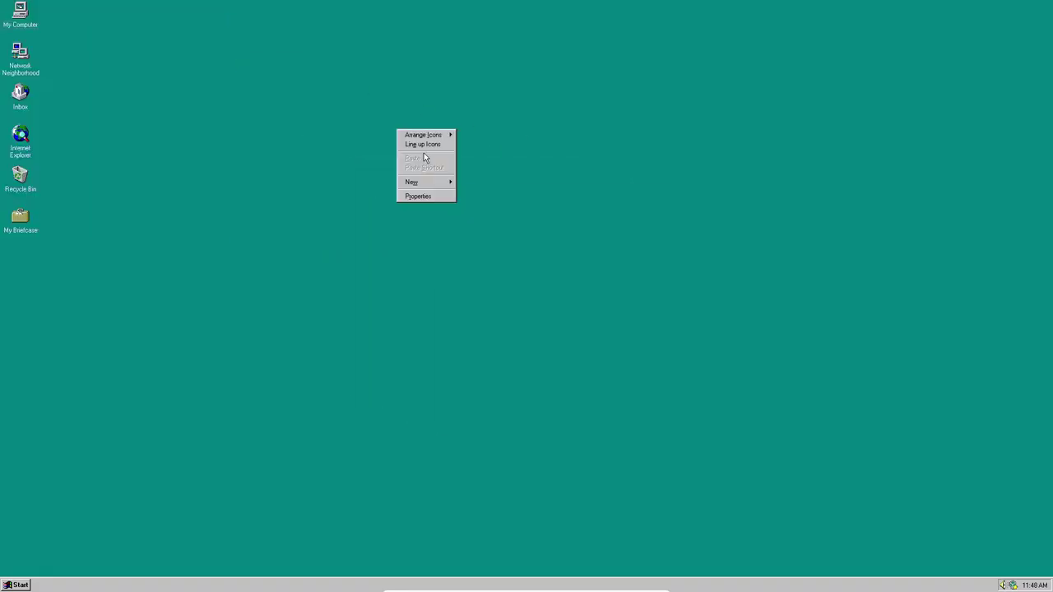
right_click(490, 149)
left_click(514, 163)
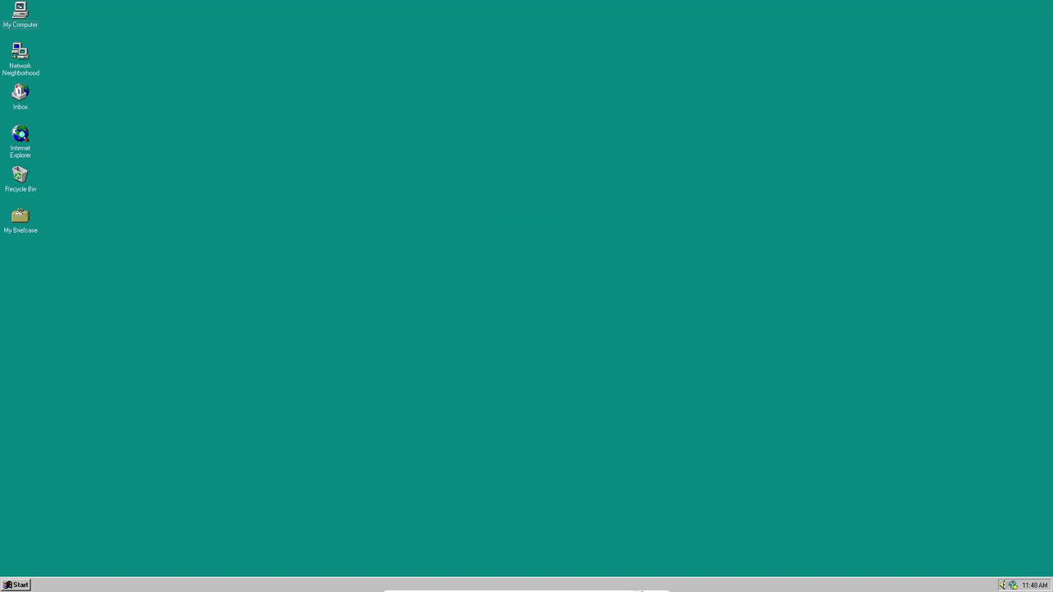